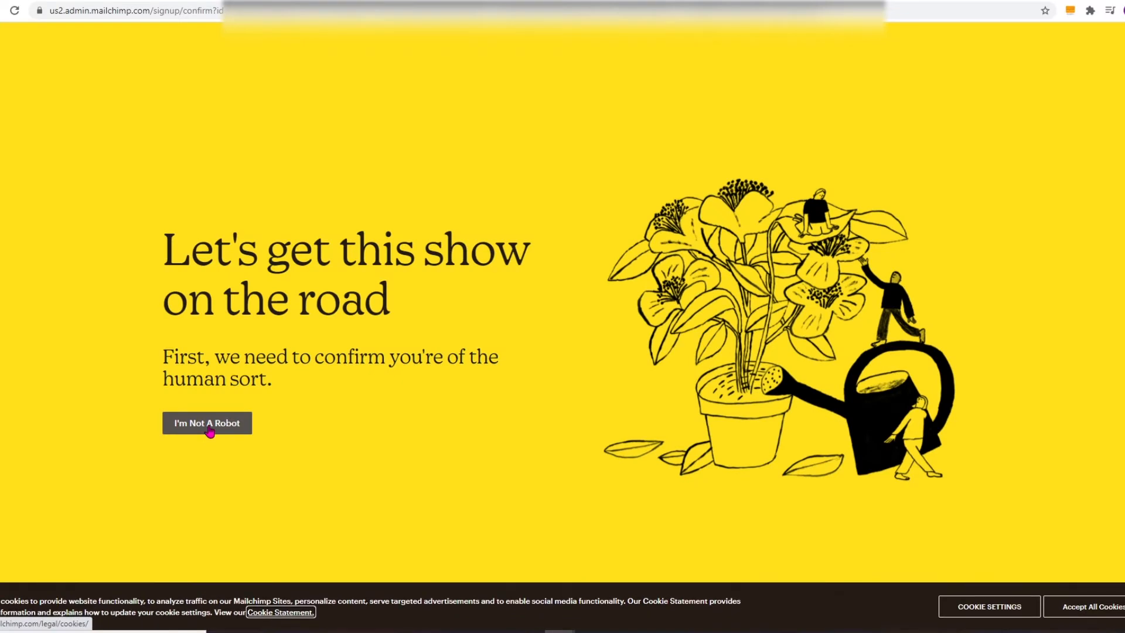
# Pass the human verification on the Free plan and submit the account's contact details and postal address.
pyautogui.click(207, 430)
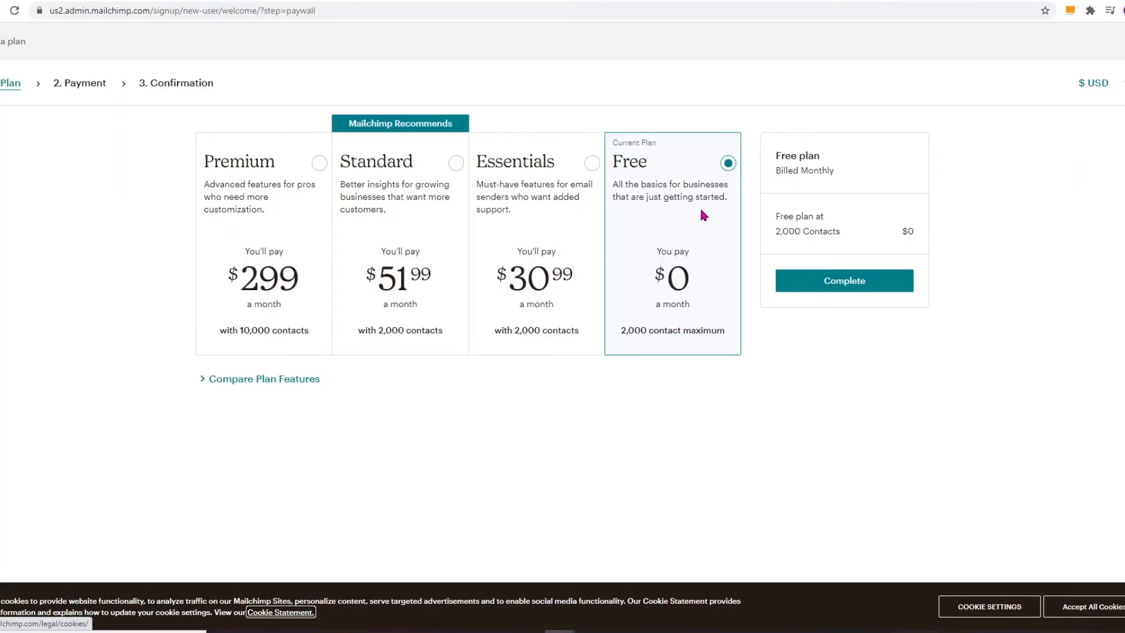
pyautogui.click(829, 279)
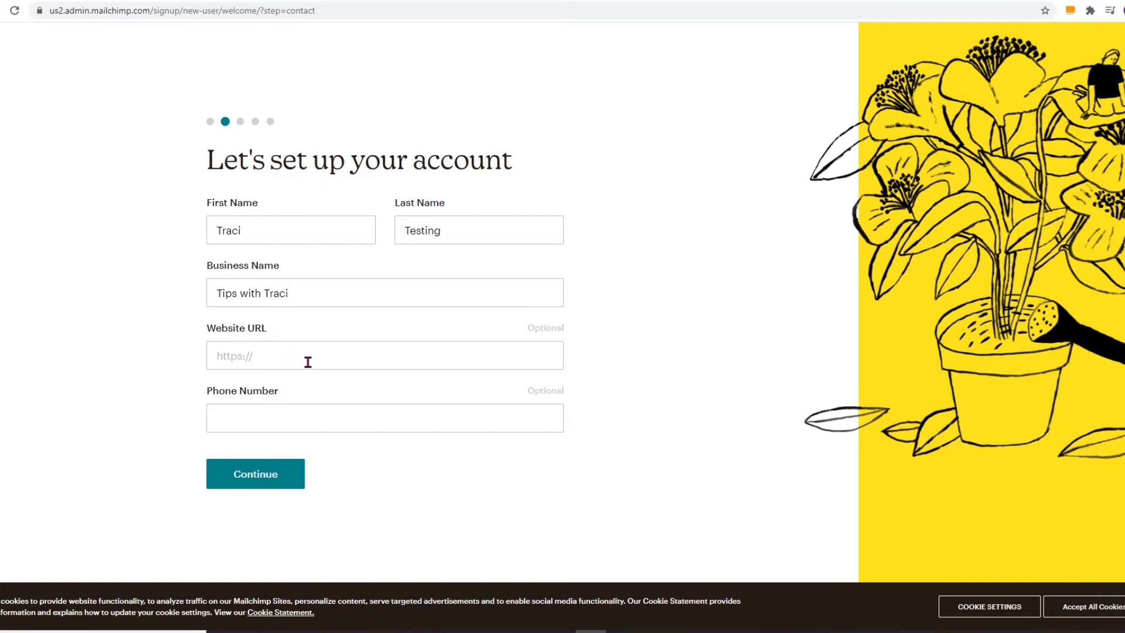
pyautogui.click(276, 484)
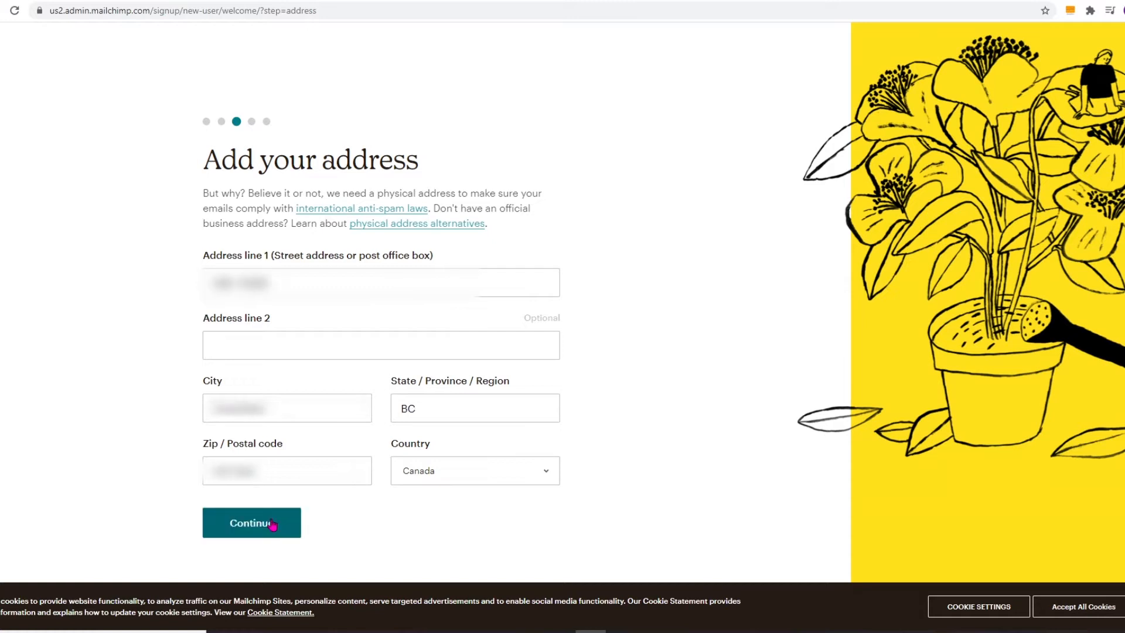
pyautogui.click(273, 525)
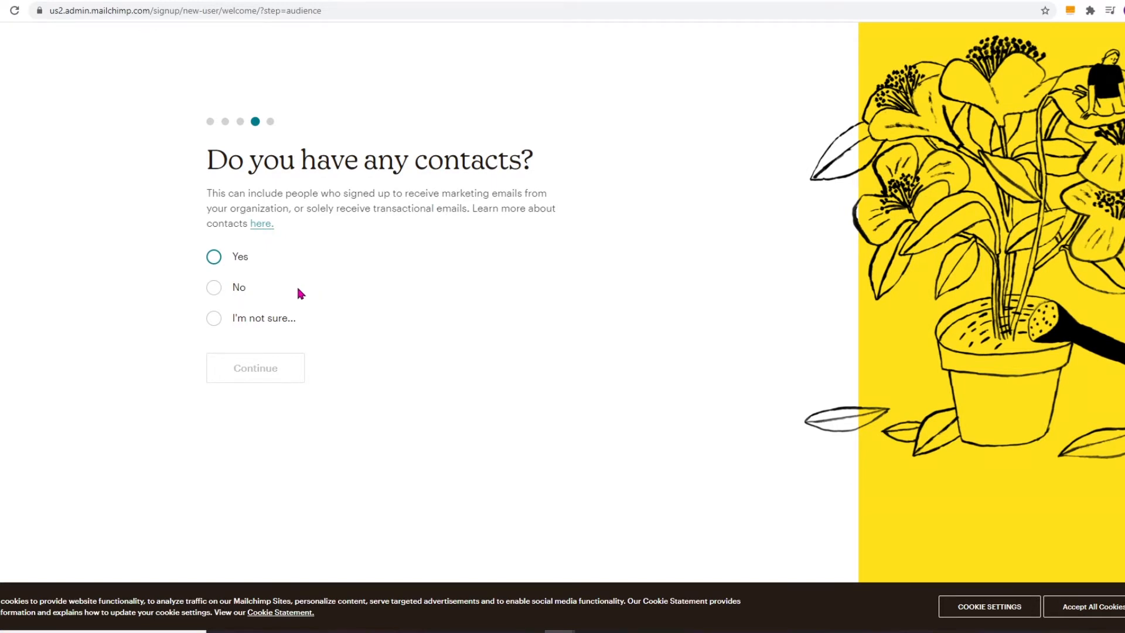
# Finish the account setup with no contacts, Services as the offering, our own website or e-commerce store, and a subscription to Product Updates.
pyautogui.click(216, 287)
pyautogui.click(251, 384)
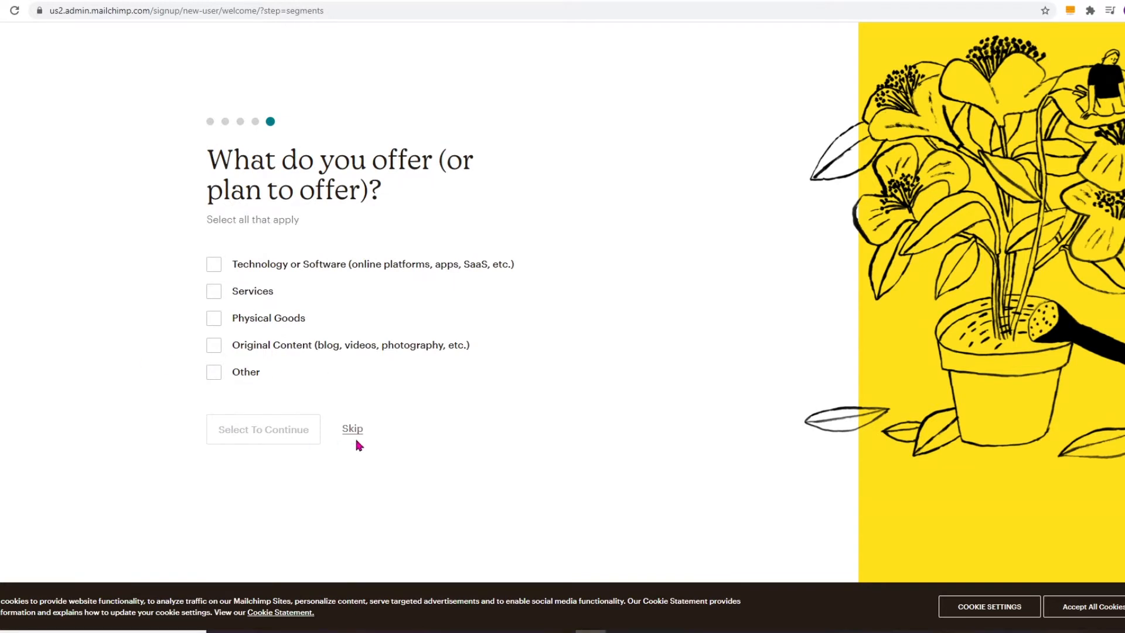
pyautogui.click(214, 292)
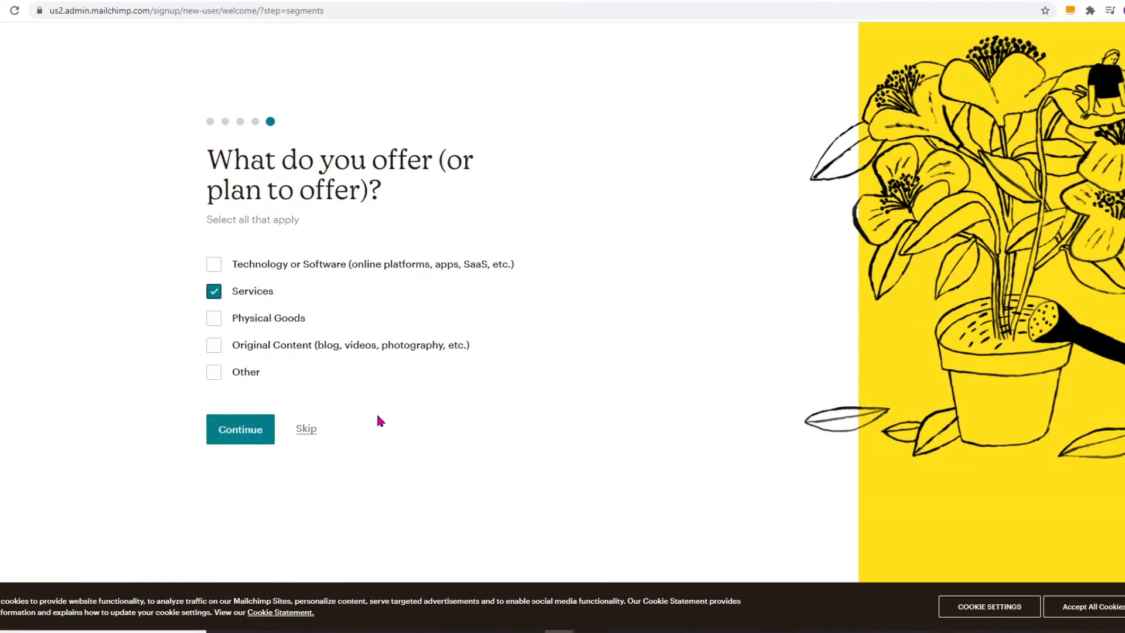
pyautogui.click(241, 429)
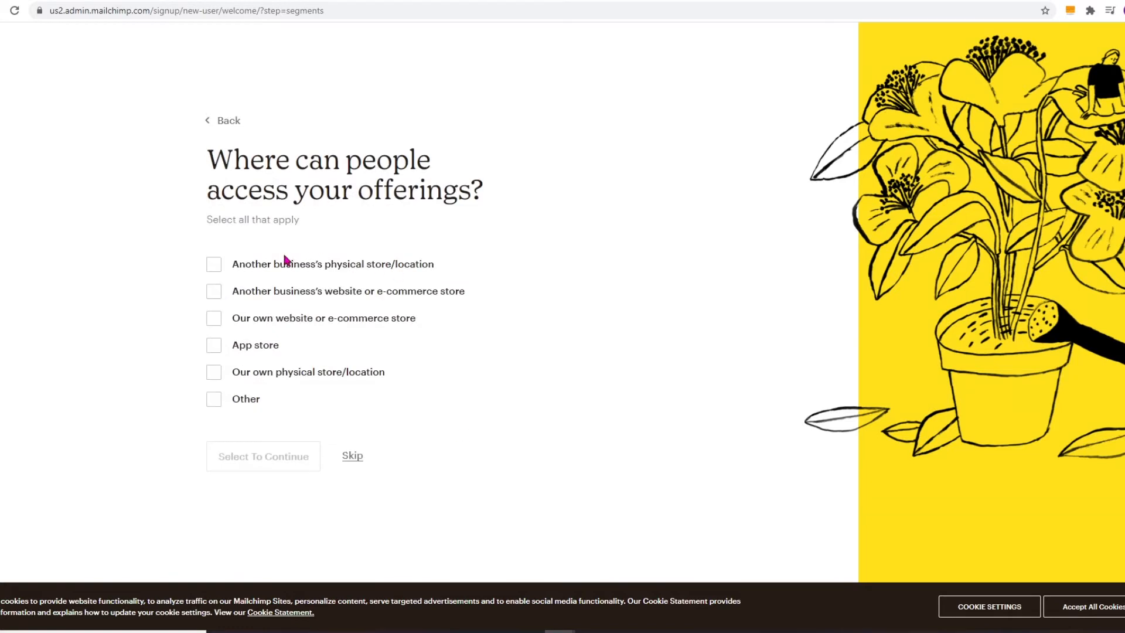
pyautogui.click(213, 320)
pyautogui.click(258, 463)
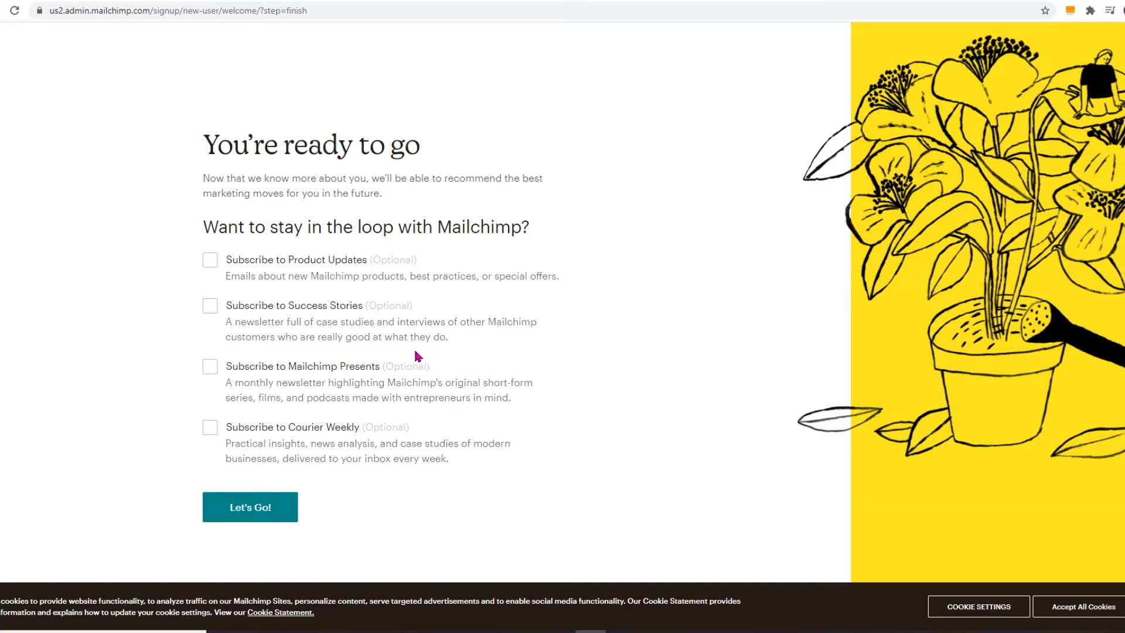
pyautogui.click(210, 260)
pyautogui.click(258, 505)
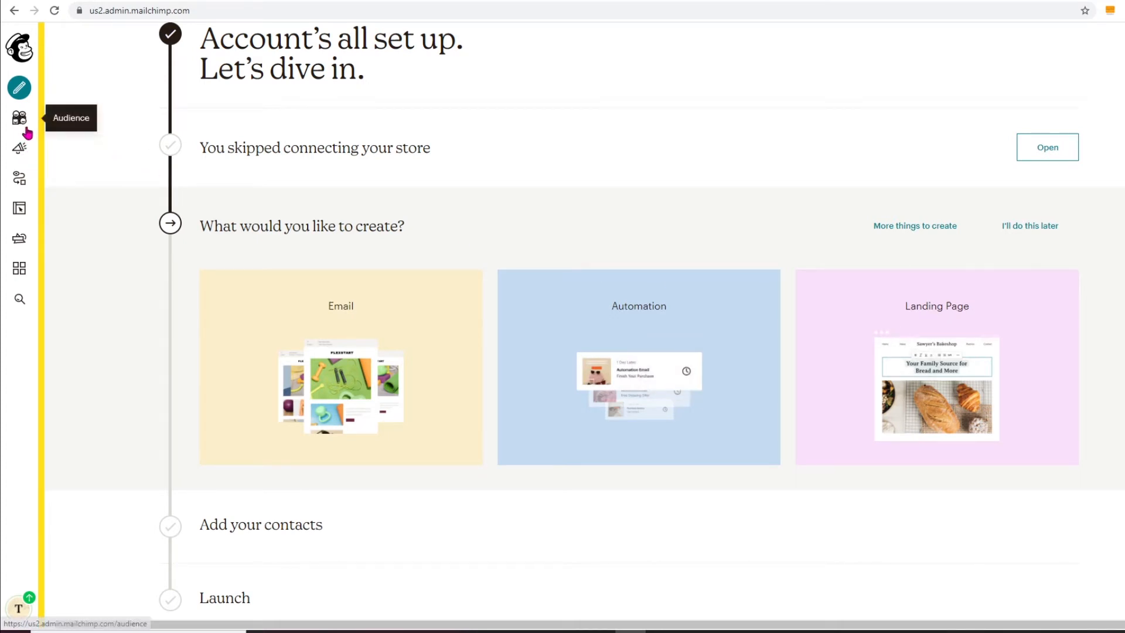
# Create a landing page named "Testing Account" for the Tips with Traci audience and accept the additional template terms.
pyautogui.click(918, 395)
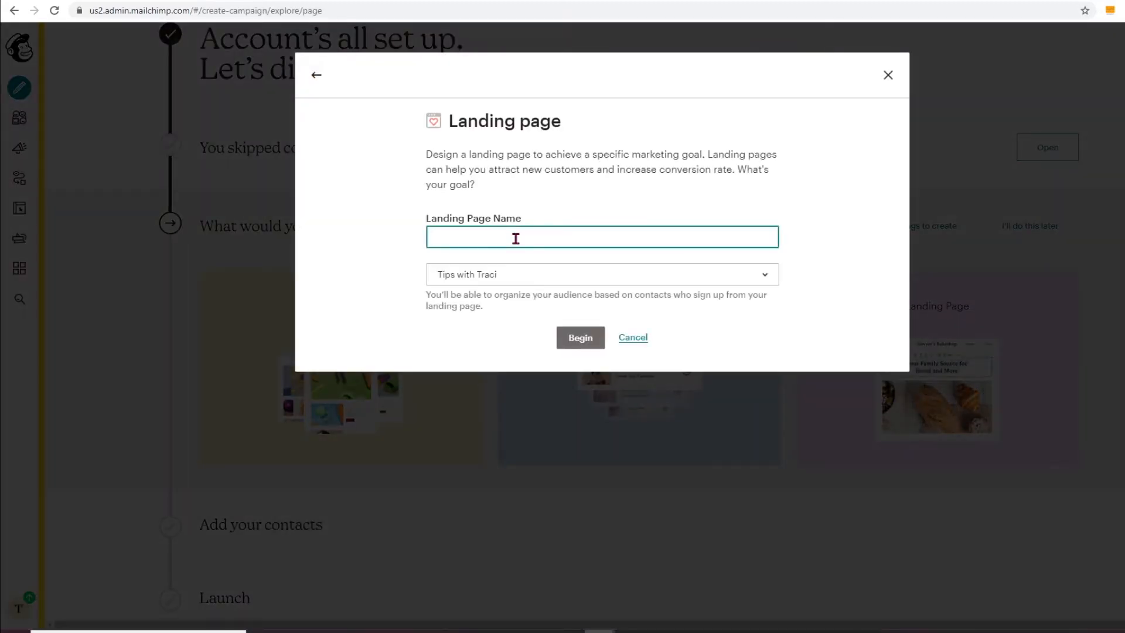
pyautogui.write('Testing Account')
pyautogui.click(578, 343)
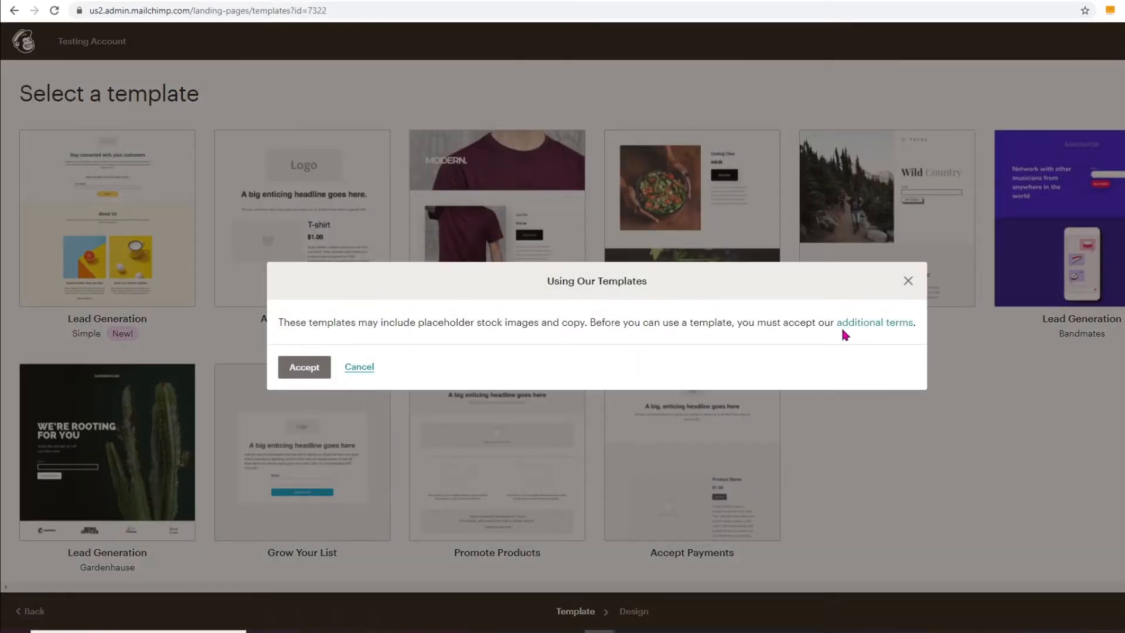
pyautogui.click(303, 369)
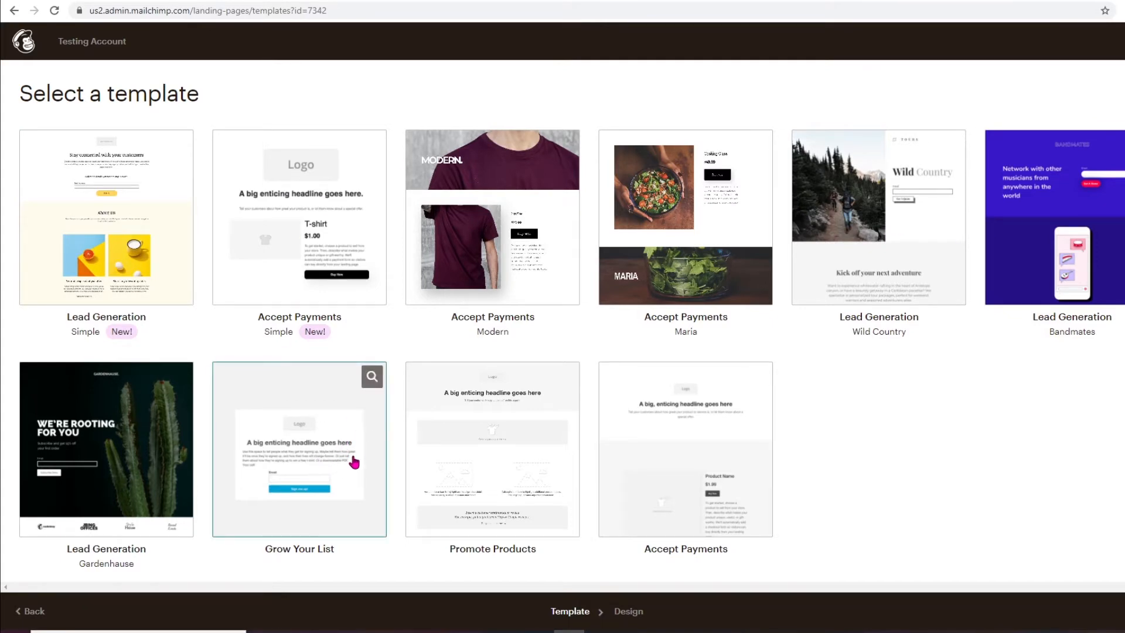
# Preview the Grow Your List template in mobile view and use it for the landing page.
pyautogui.click(374, 381)
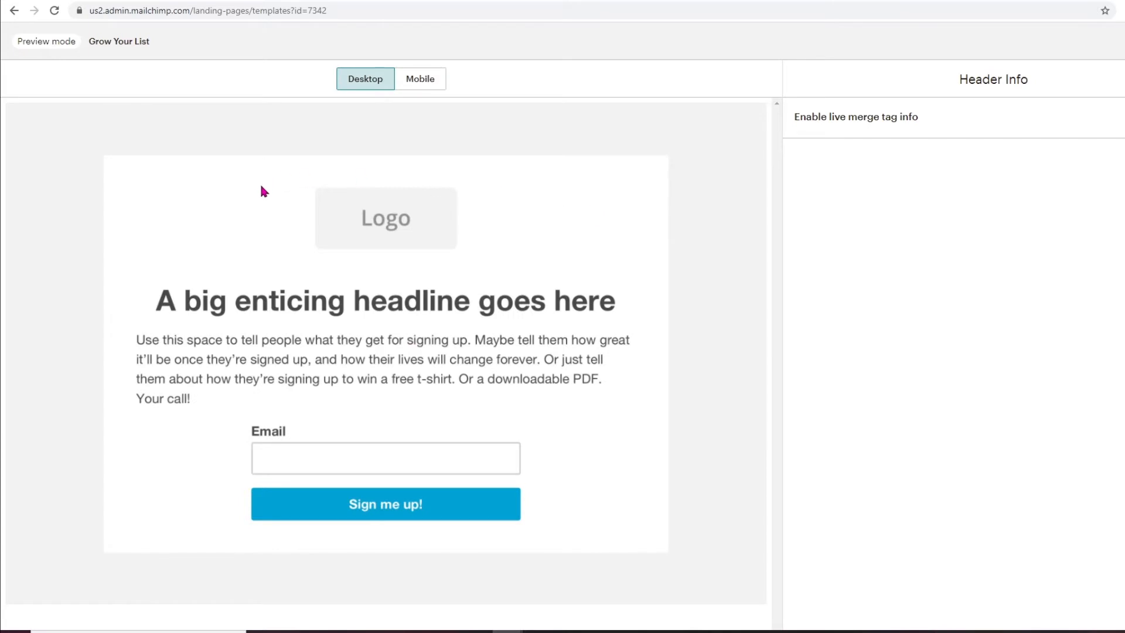
pyautogui.click(422, 80)
pyautogui.press('Escape')
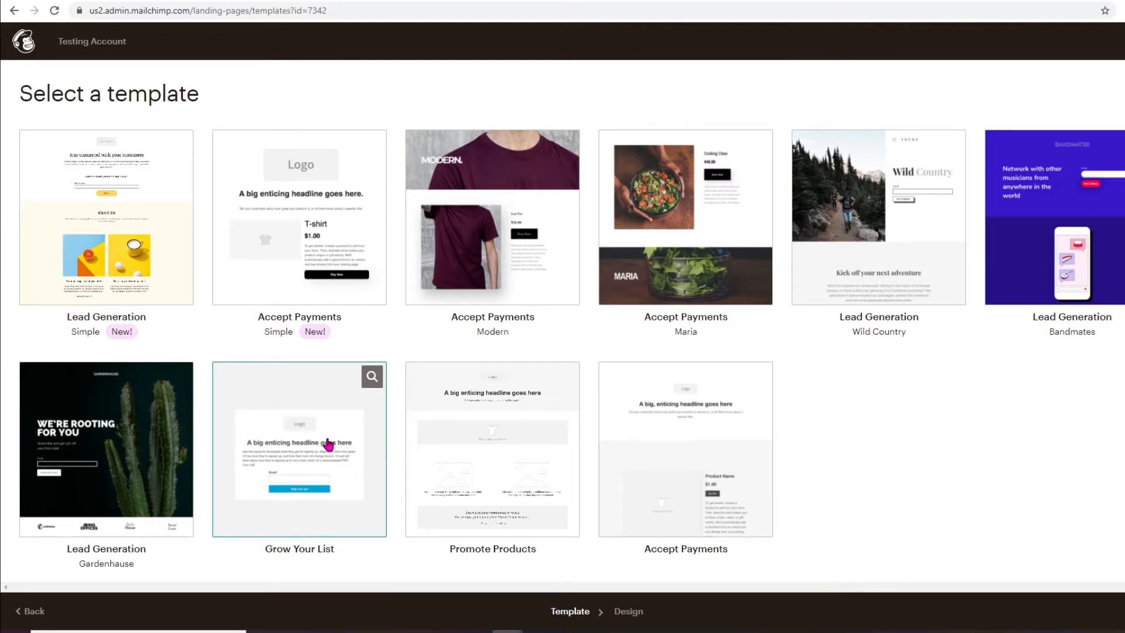
pyautogui.click(519, 420)
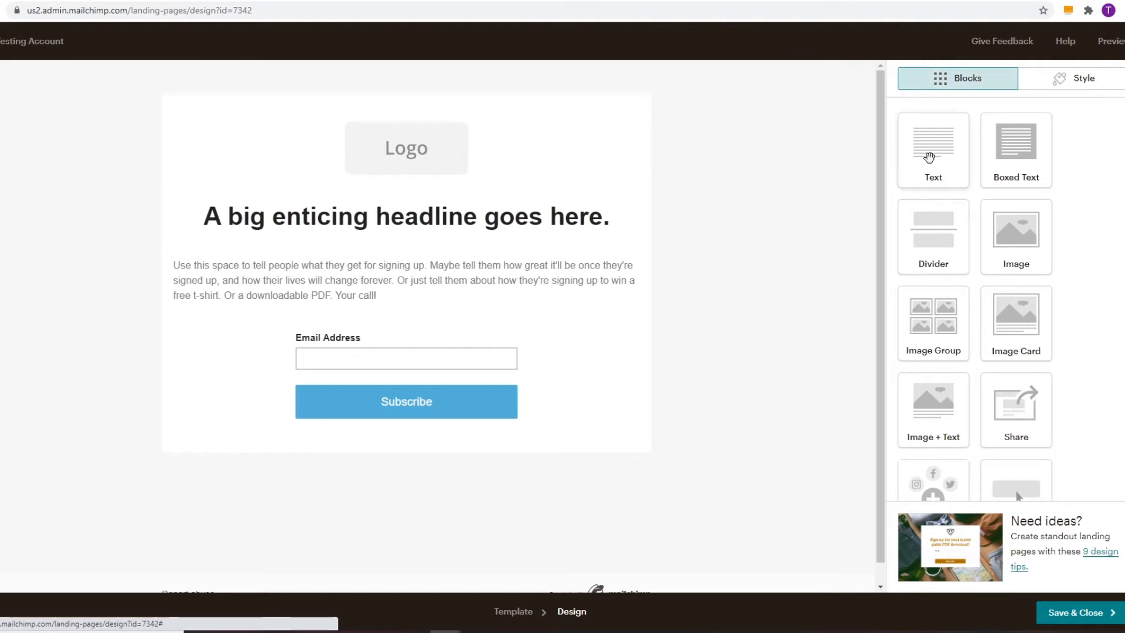
# Add a text block between the headline and the description, and delete that block again.
pyautogui.moveTo(932, 154); pyautogui.dragTo(378, 285)
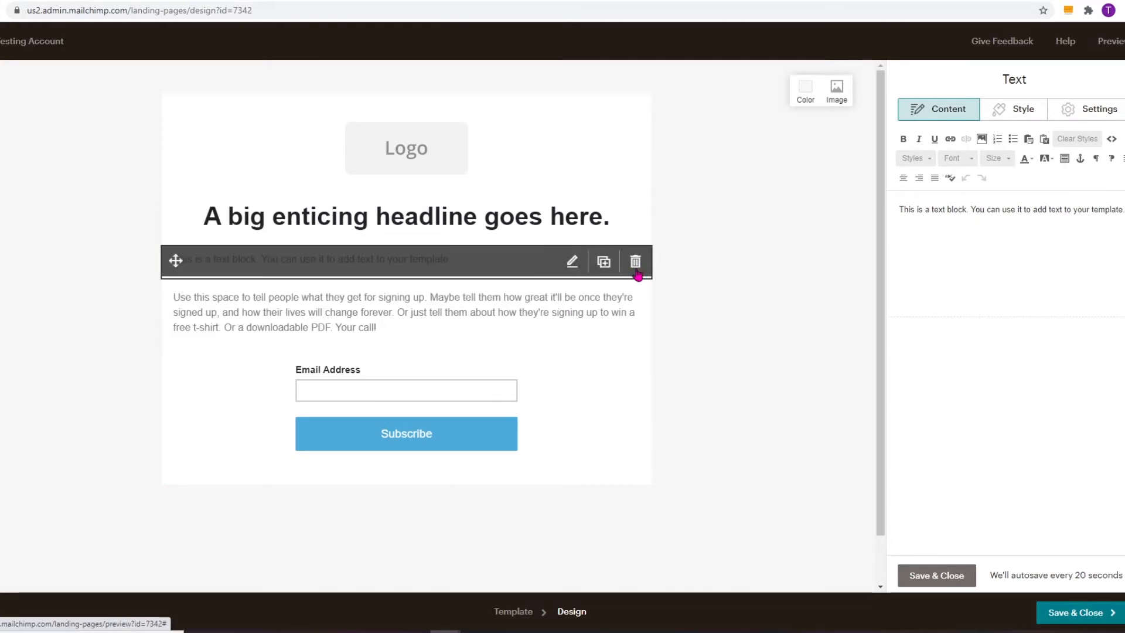
pyautogui.click(636, 262)
pyautogui.click(393, 378)
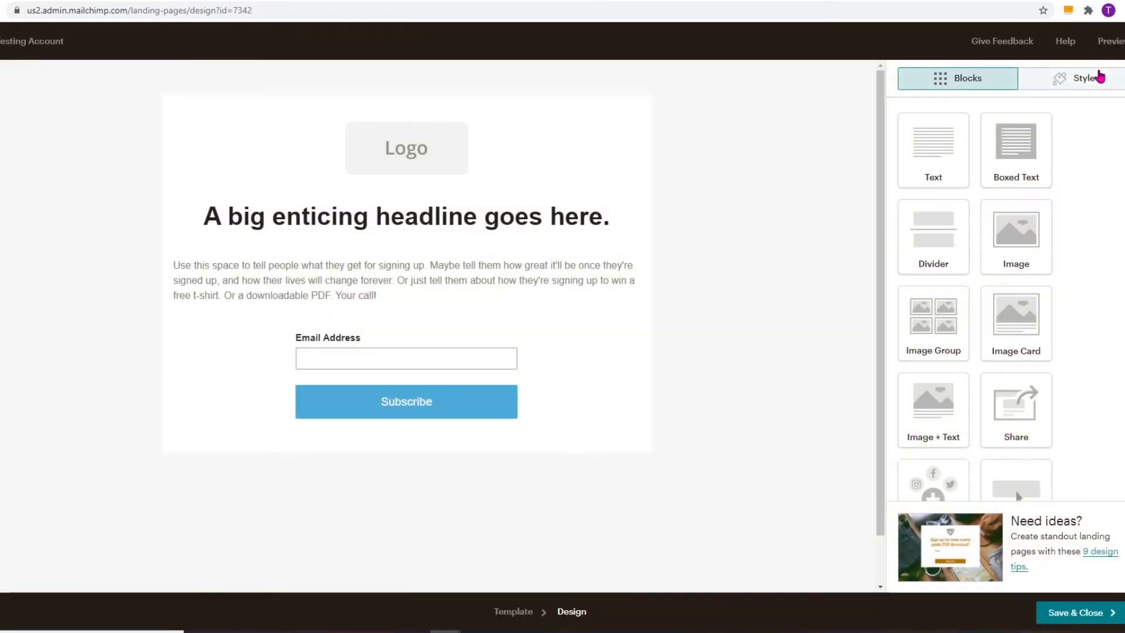
# Set the page container's background colour to white (#ffffff).
pyautogui.click(1099, 77)
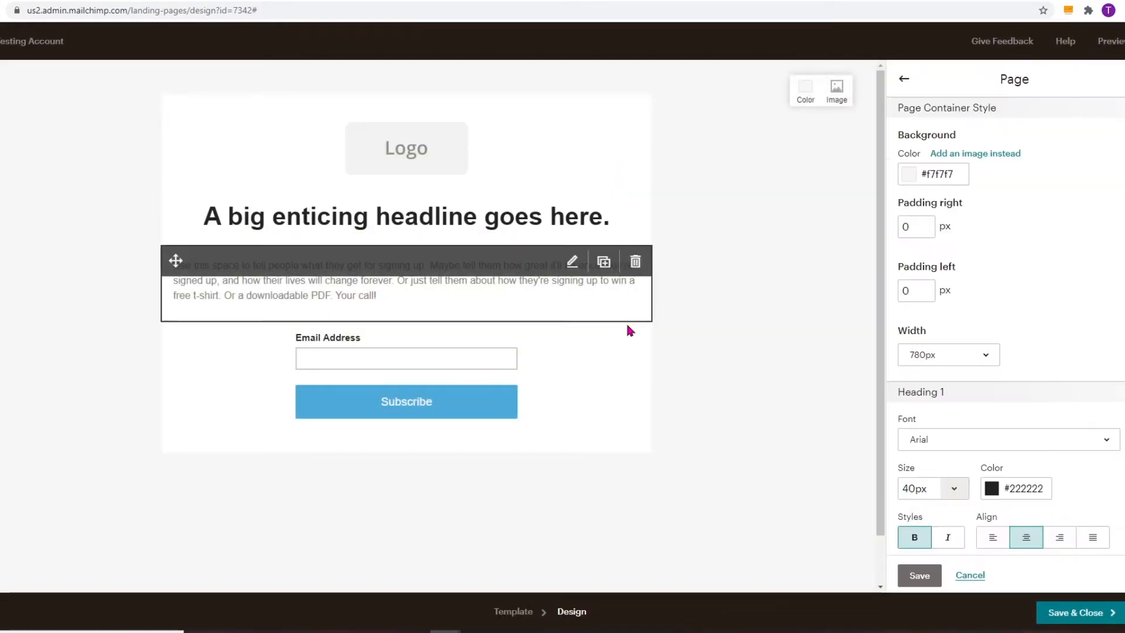
pyautogui.click(912, 168)
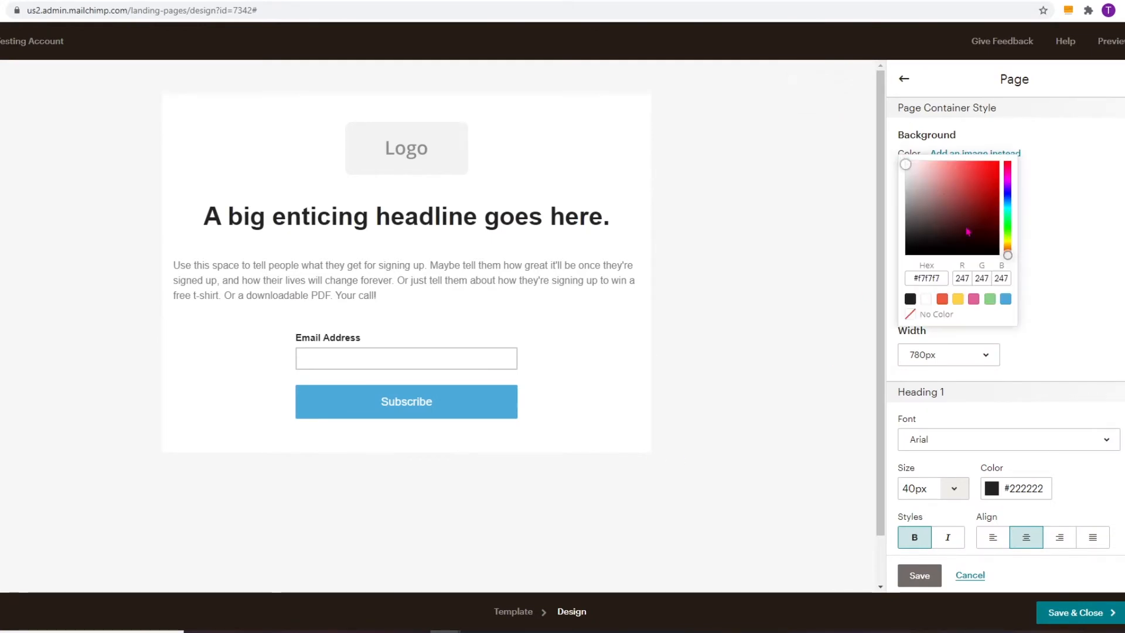
pyautogui.click(910, 299)
pyautogui.click(928, 300)
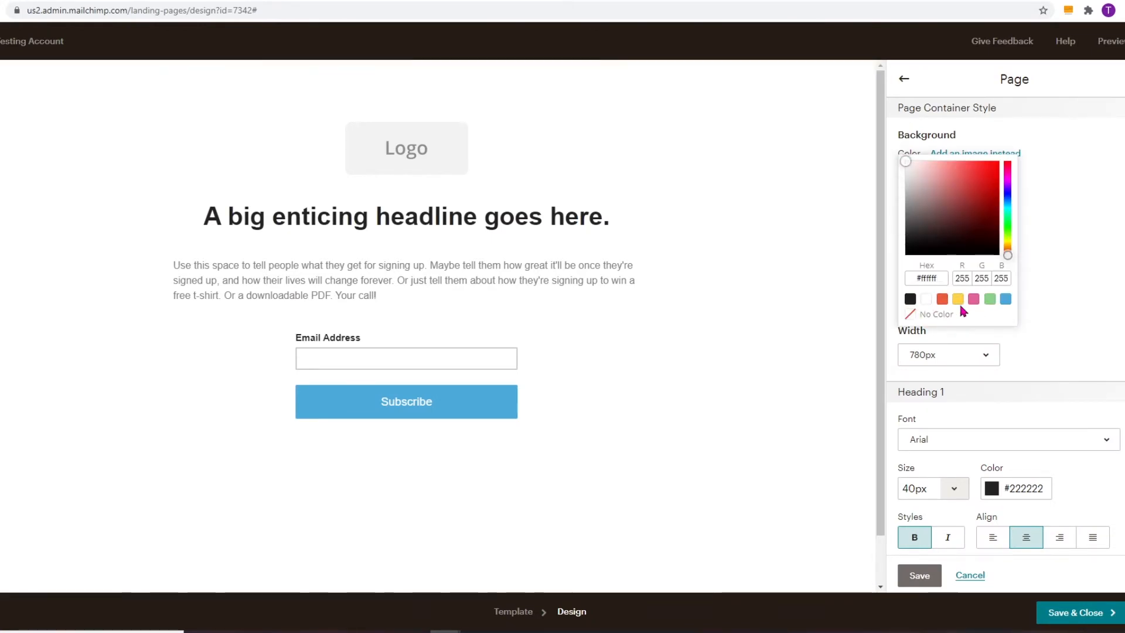
pyautogui.click(904, 79)
# Set the header container's background to orange-red #ea5b3a and the body container's background to pink #e0629a.
pyautogui.click(1120, 147)
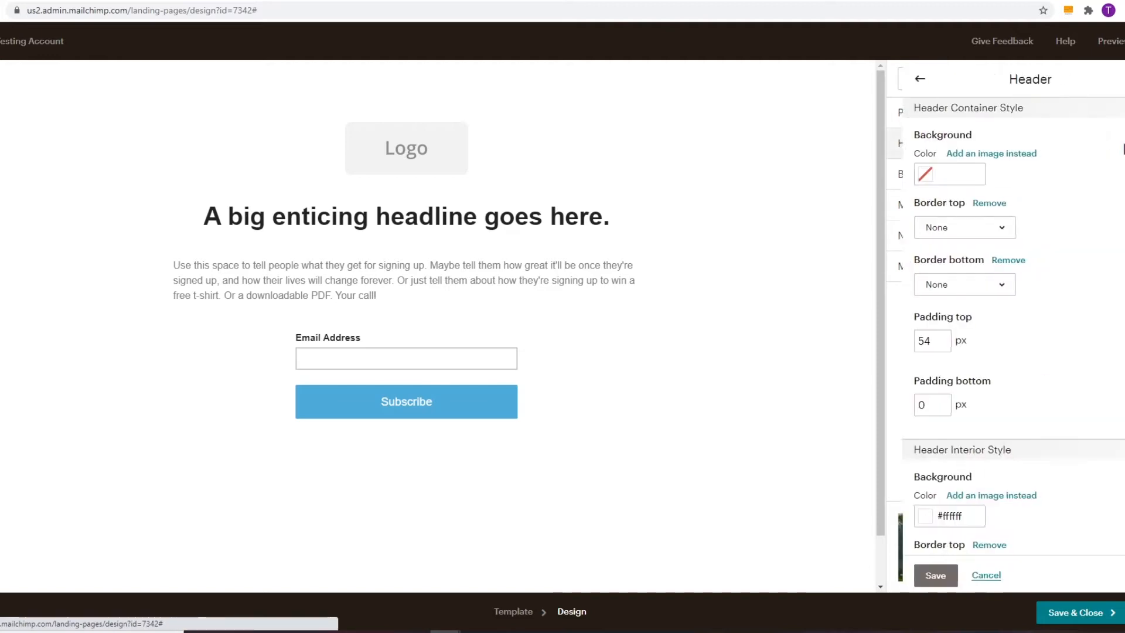
pyautogui.click(910, 174)
pyautogui.click(942, 299)
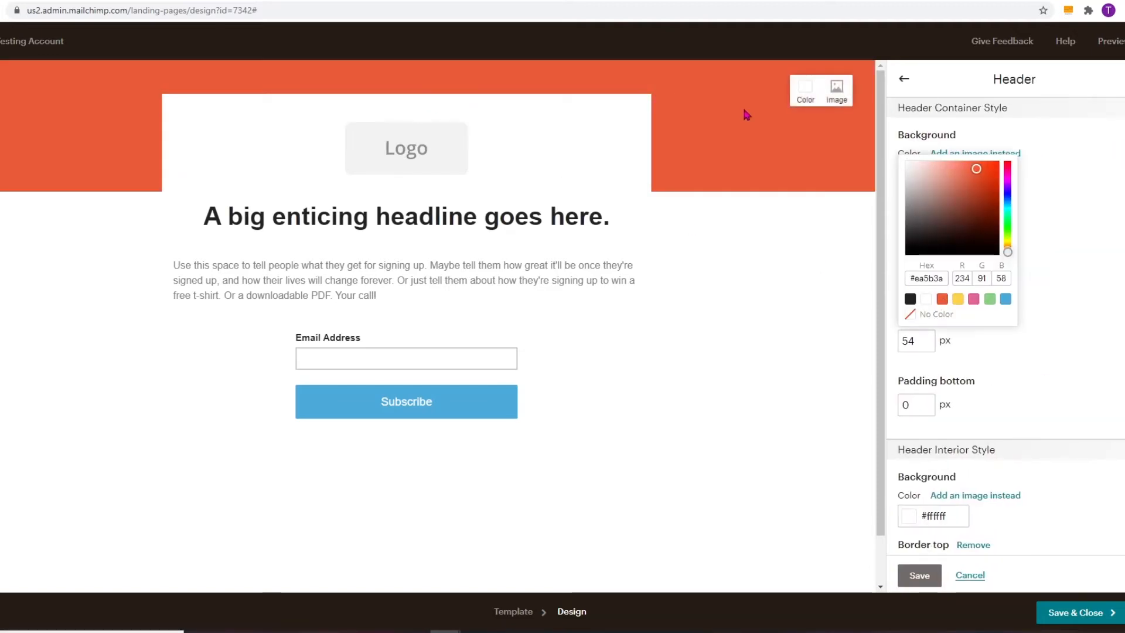
pyautogui.click(904, 78)
pyautogui.click(979, 174)
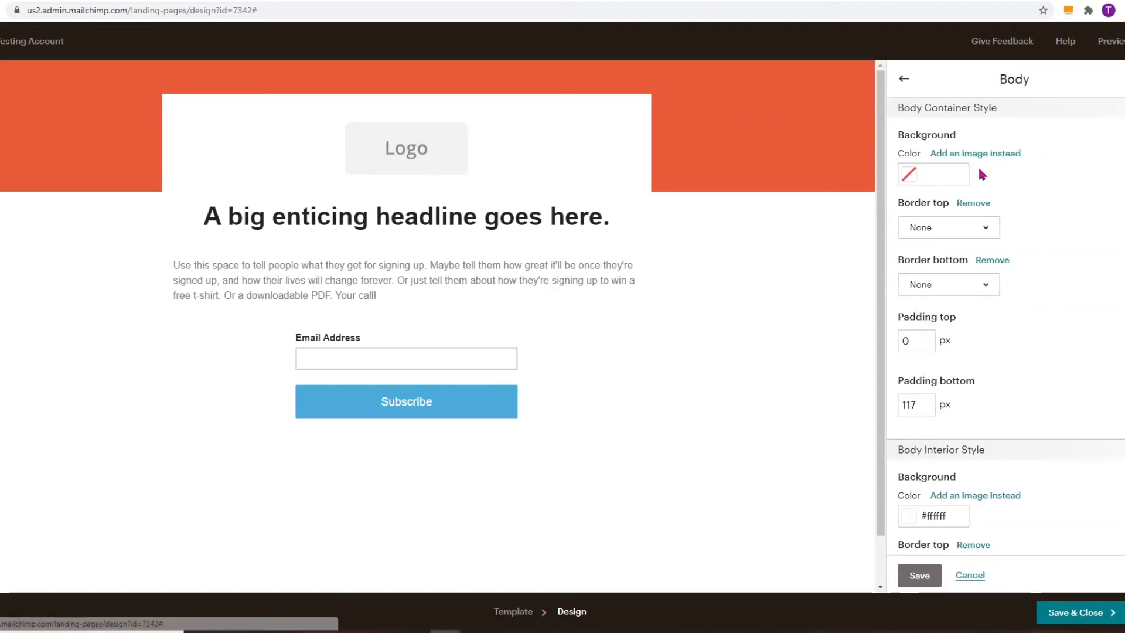
pyautogui.click(949, 175)
pyautogui.click(974, 300)
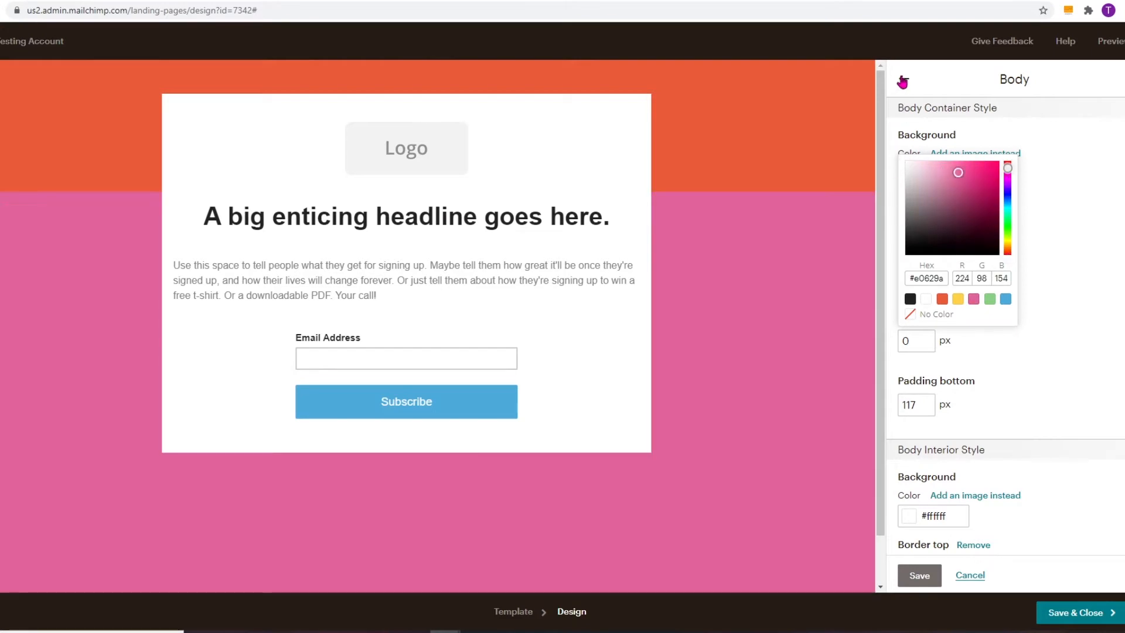
pyautogui.click(903, 83)
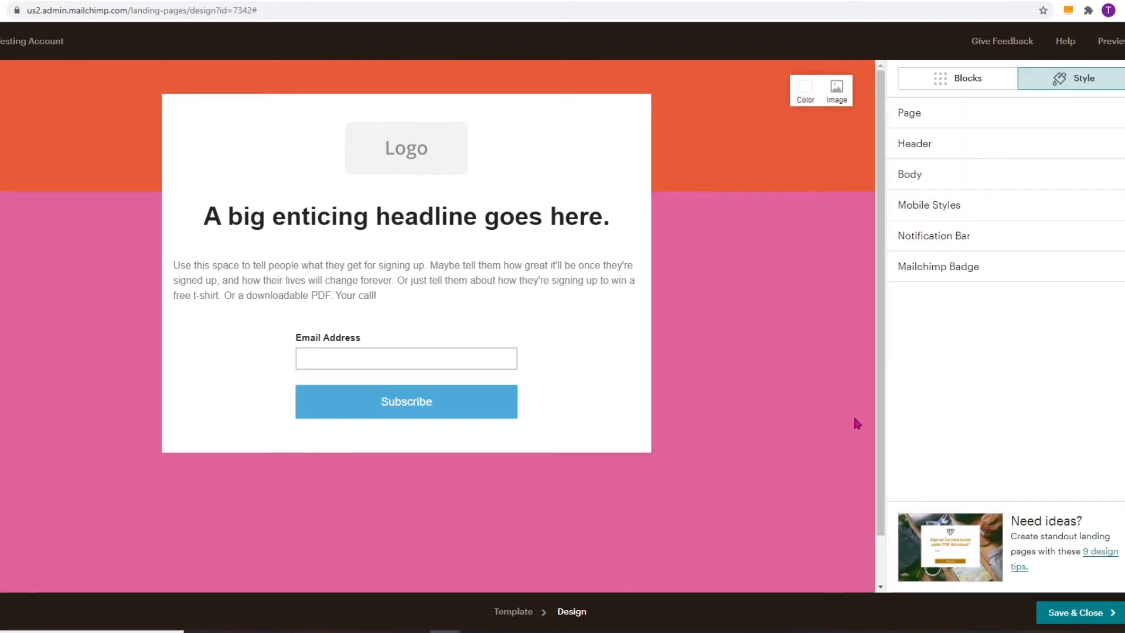
# Look at the landing page footer and check the style options for the Mailchimp Badge.
pyautogui.scroll(-2, 879, 427)
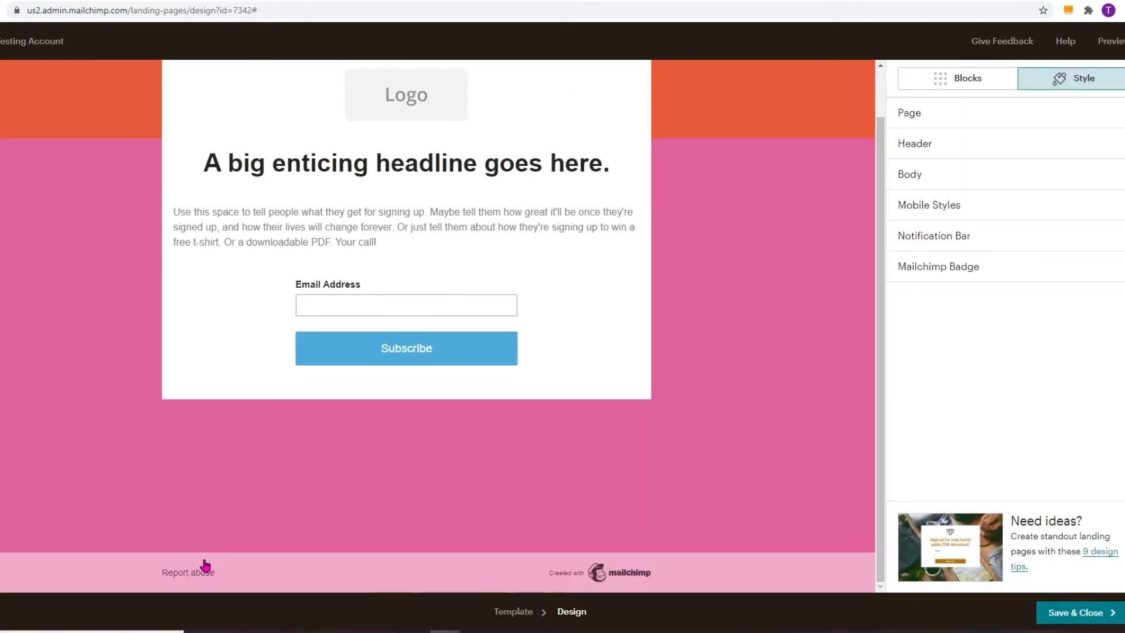
pyautogui.click(1121, 272)
pyautogui.click(903, 81)
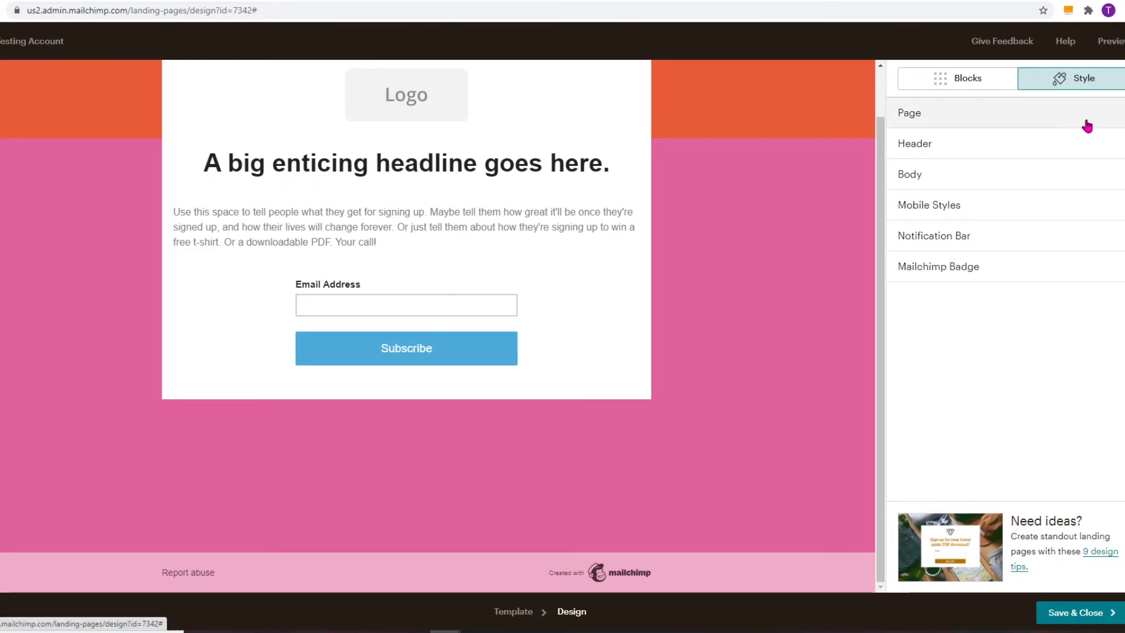
# Set the header and body container backgrounds to No Color.
pyautogui.click(914, 112)
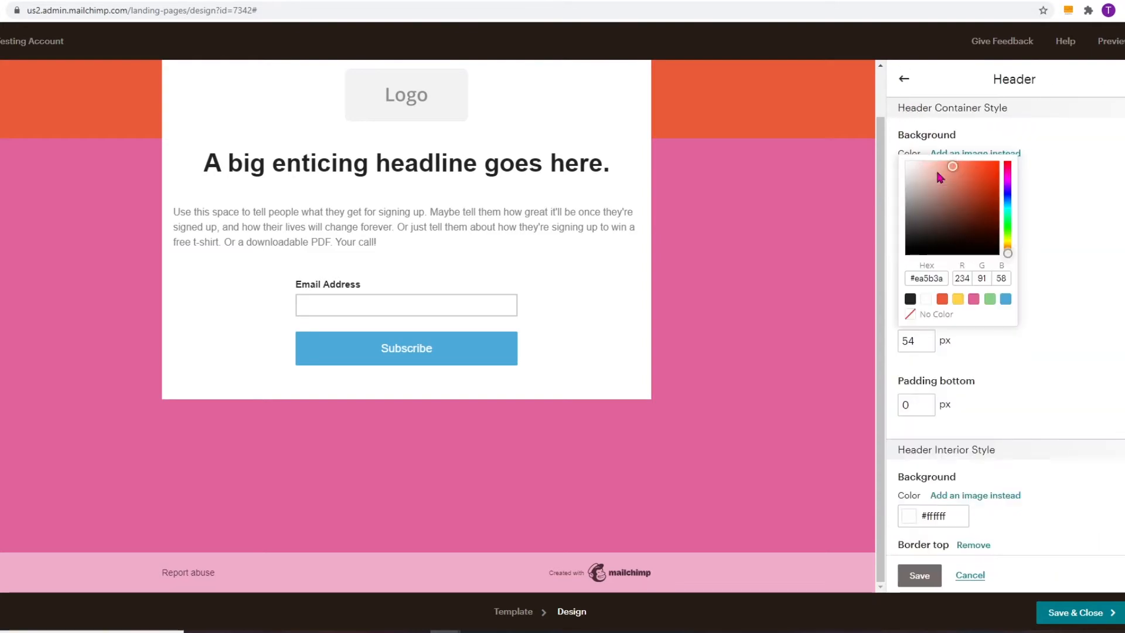
pyautogui.click(937, 312)
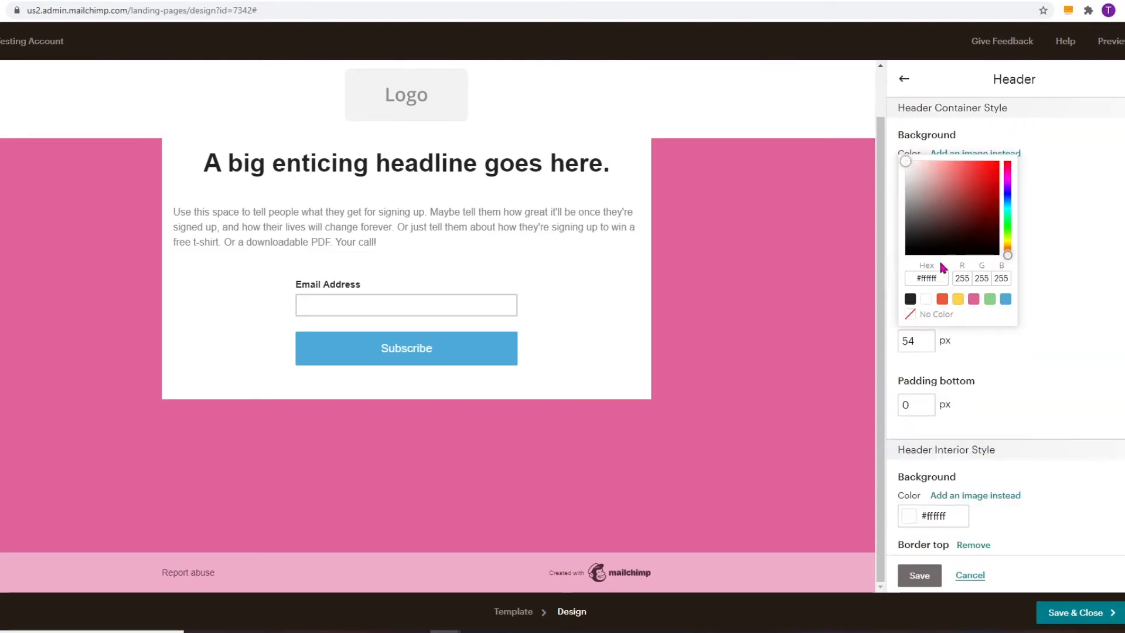
pyautogui.click(904, 78)
pyautogui.click(954, 179)
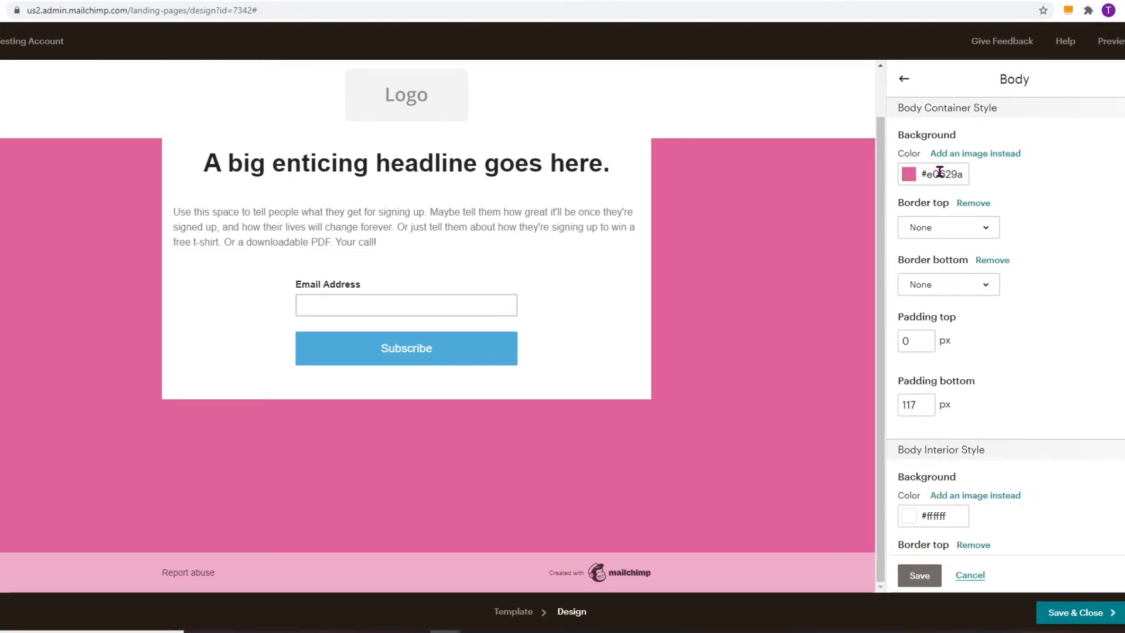
pyautogui.click(938, 173)
pyautogui.click(932, 313)
pyautogui.click(904, 79)
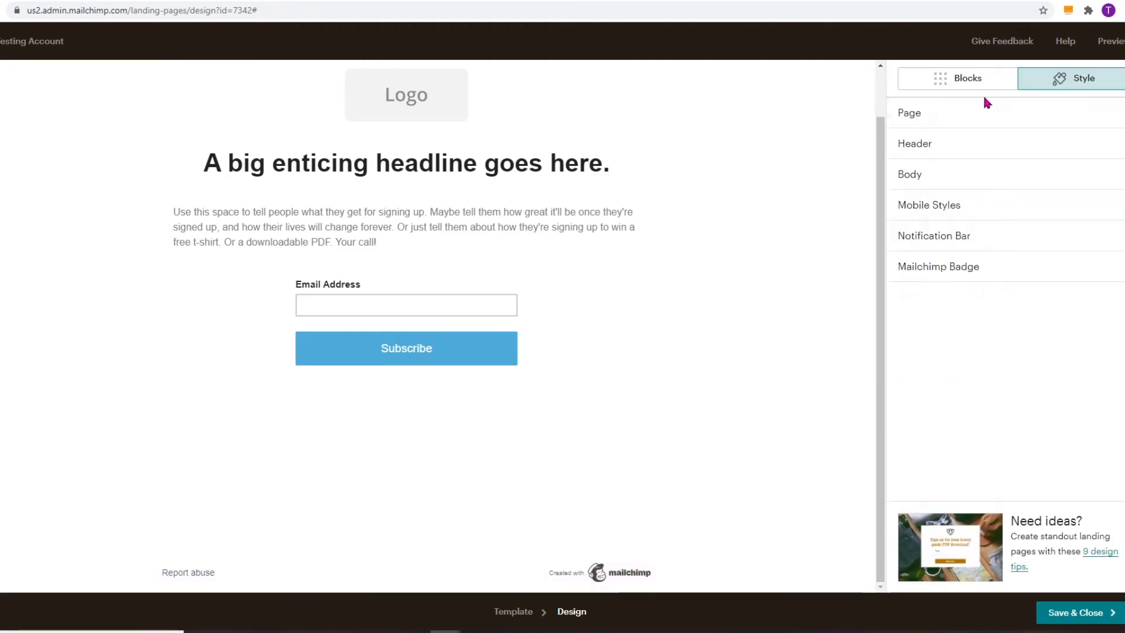
# Replace the page container's background colour with an image by uploading the hero JPG of the desk from the Testing Account folder.
pyautogui.click(1121, 175)
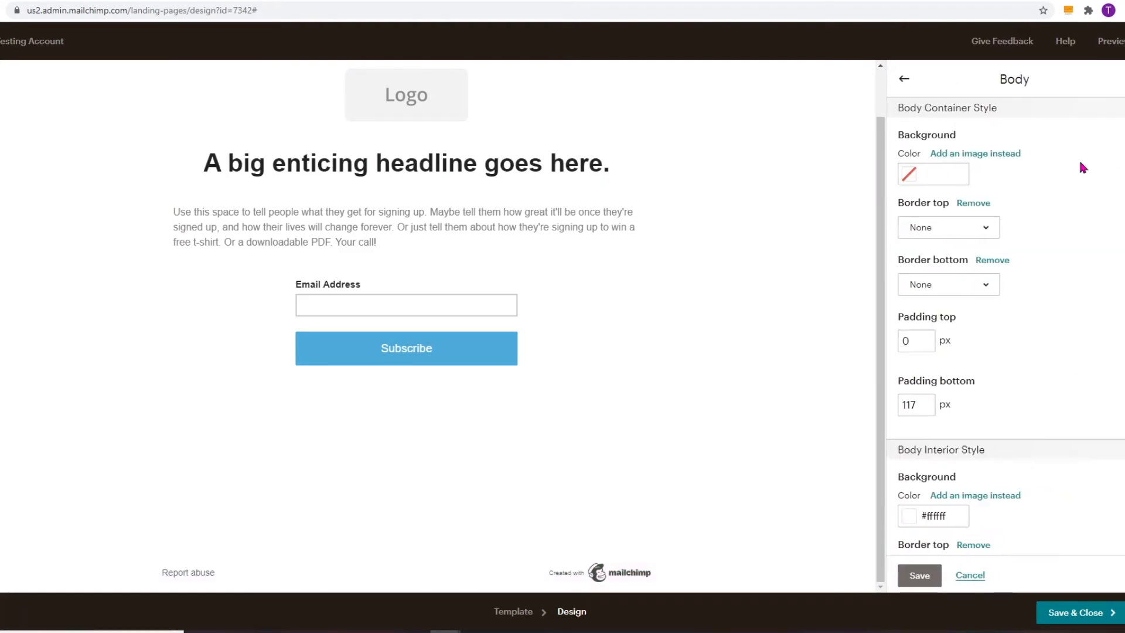
pyautogui.click(904, 80)
pyautogui.click(1120, 116)
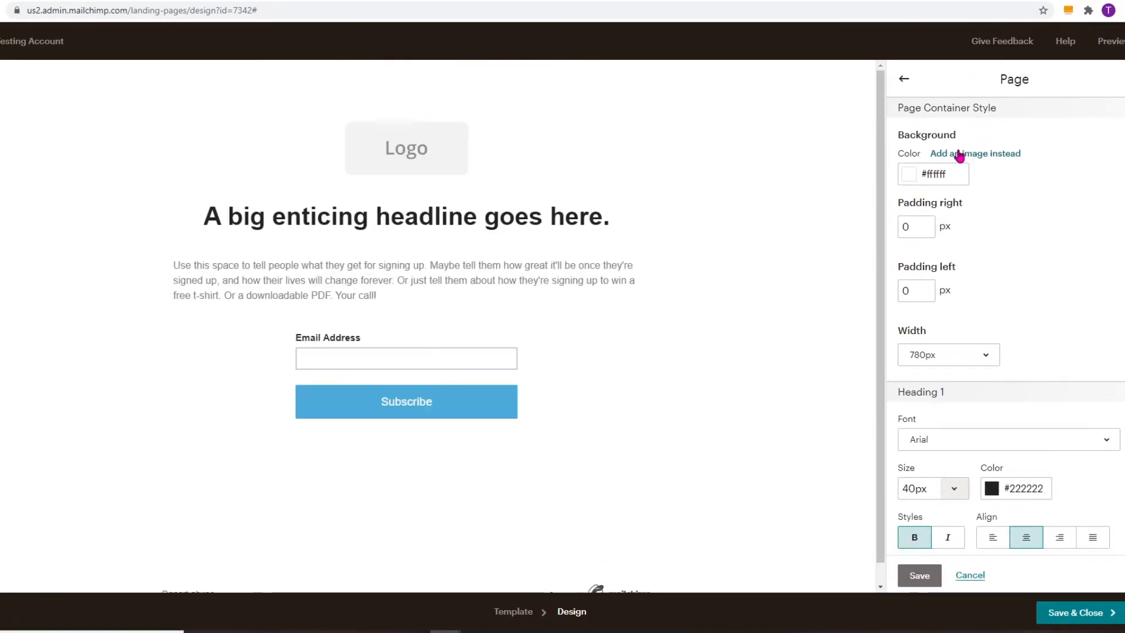
pyautogui.click(959, 157)
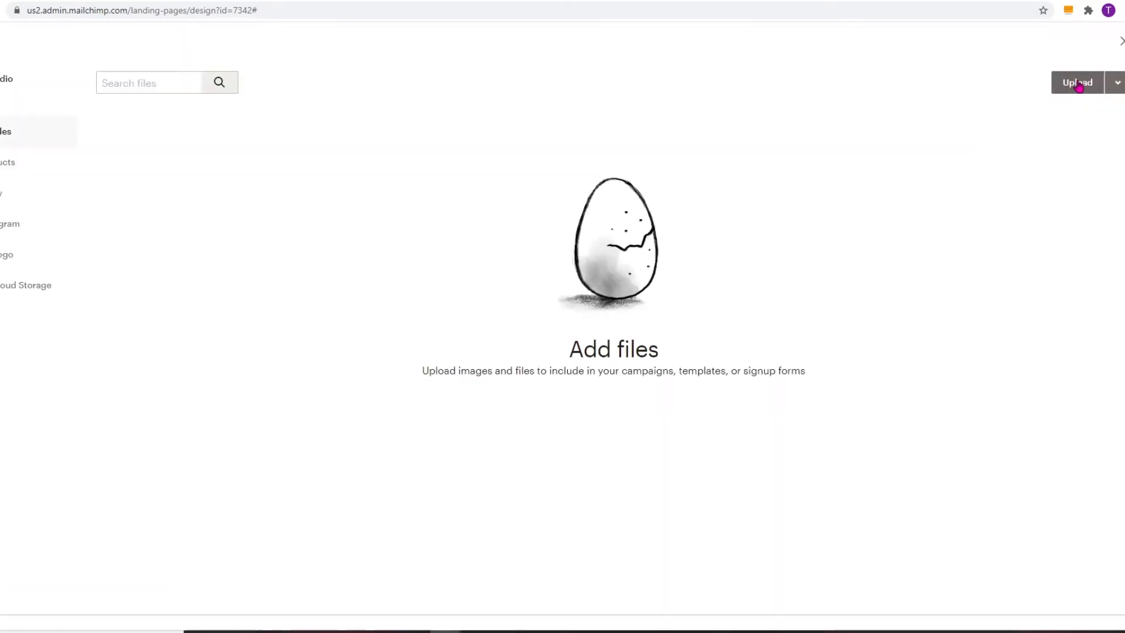
pyautogui.click(1079, 84)
pyautogui.moveTo(170, 167); pyautogui.dragTo(178, 166)
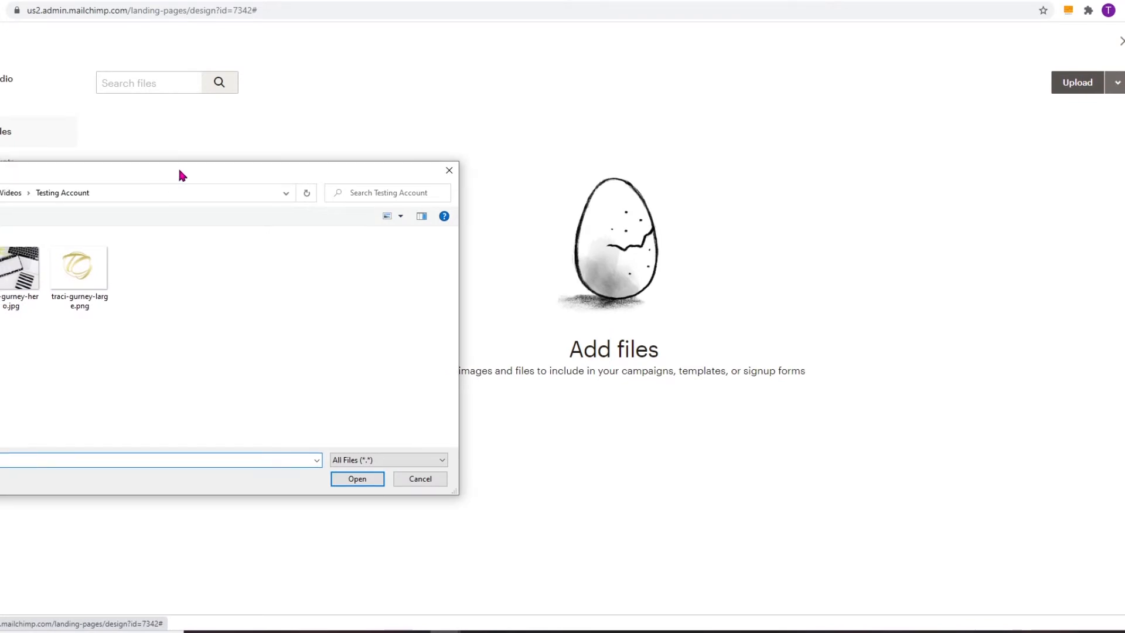
pyautogui.click(359, 480)
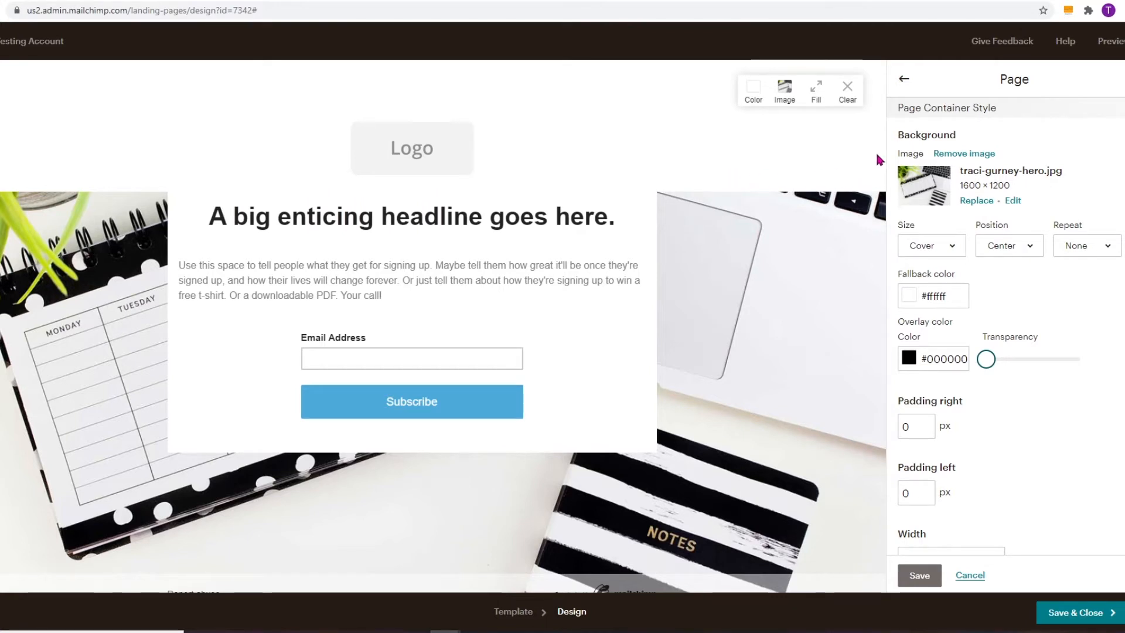
# Set the header container's background to No Color.
pyautogui.click(904, 80)
pyautogui.click(1117, 144)
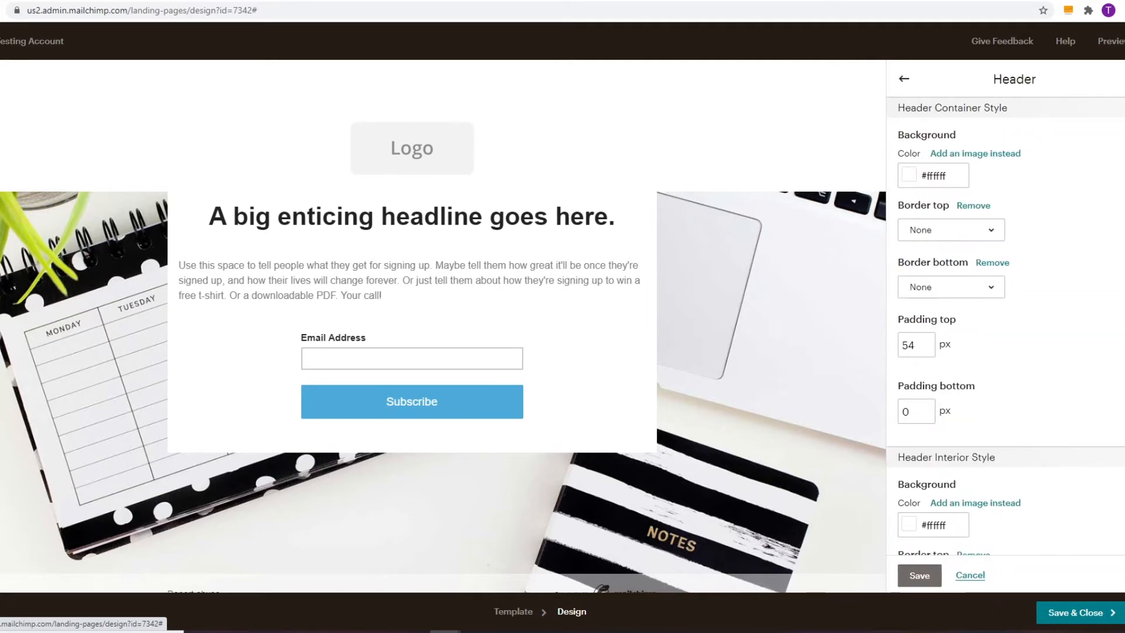
pyautogui.click(933, 175)
pyautogui.click(941, 316)
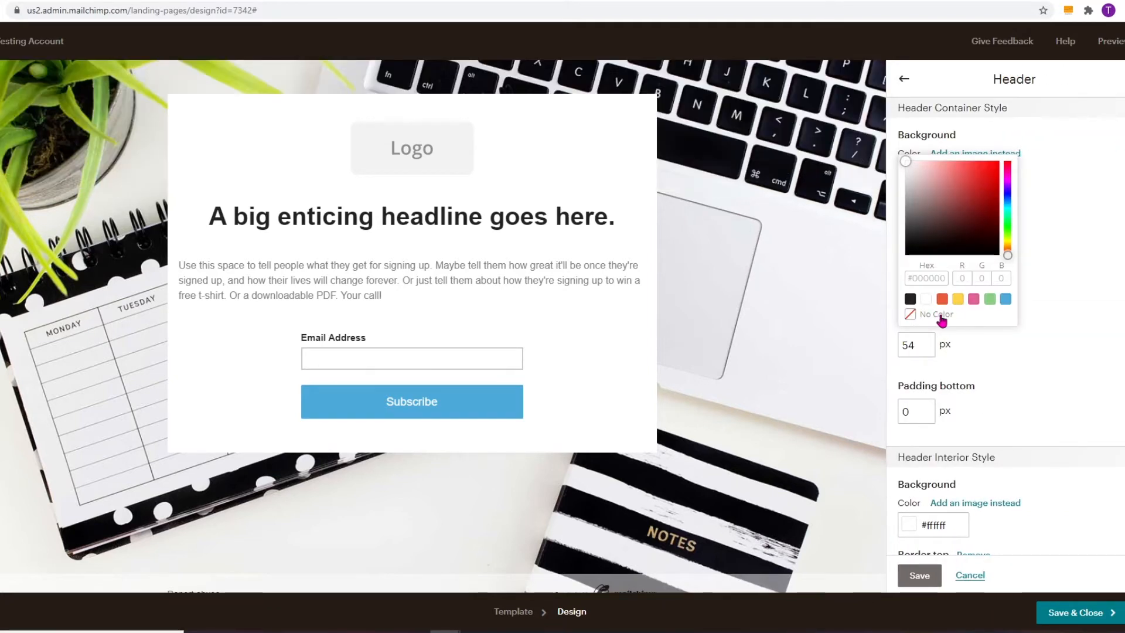
pyautogui.click(903, 80)
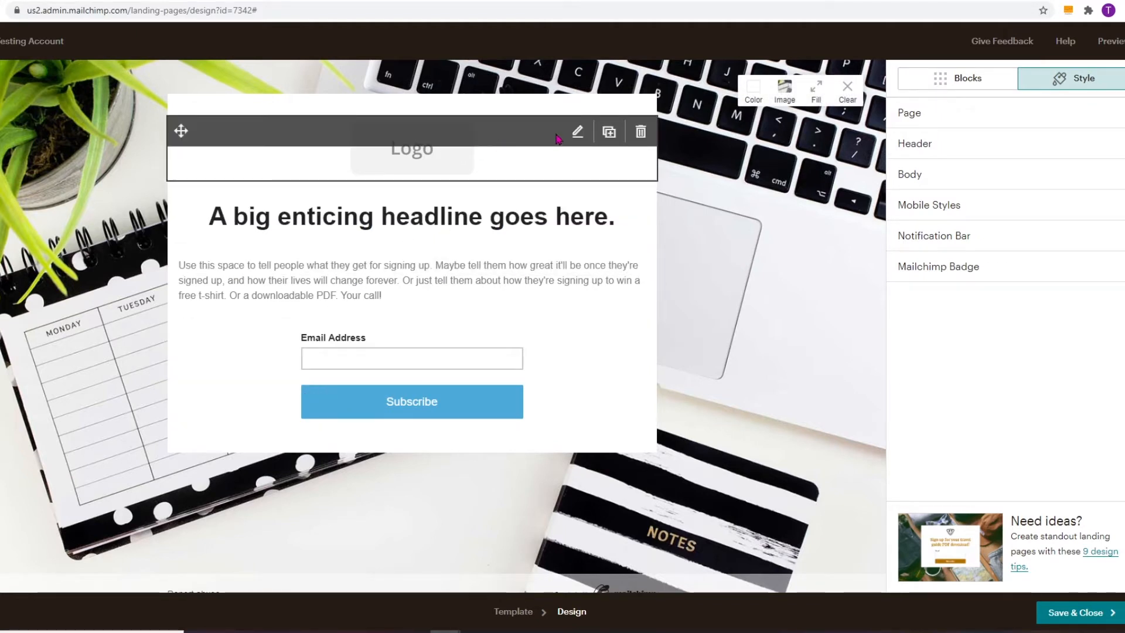
# Look at the logo block's image options and the list of available content blocks.
pyautogui.click(199, 138)
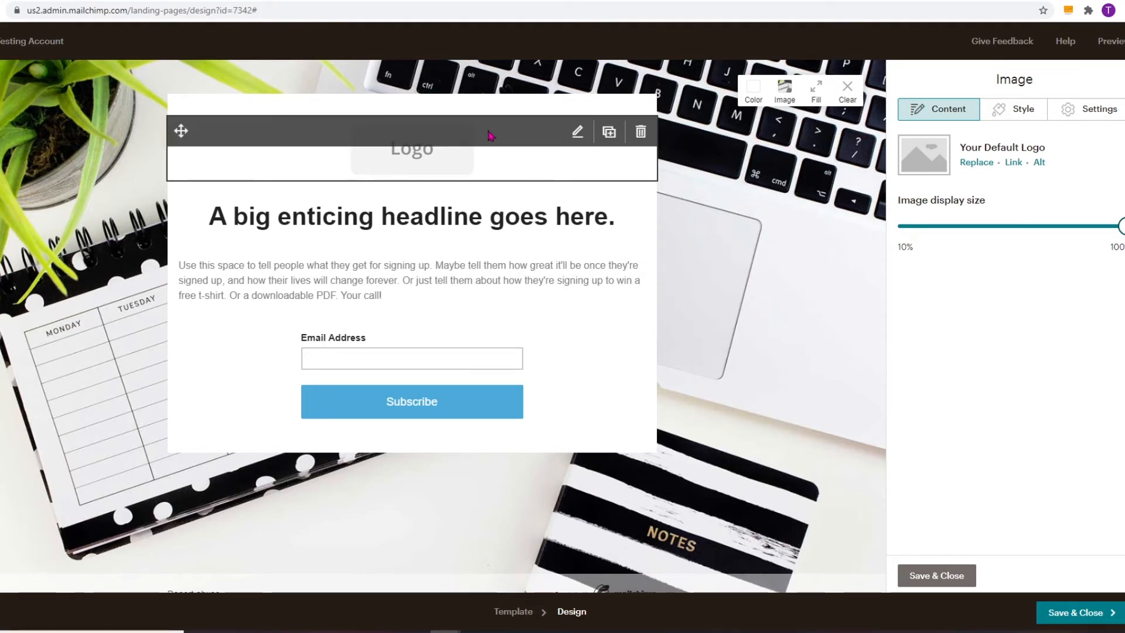
pyautogui.click(937, 576)
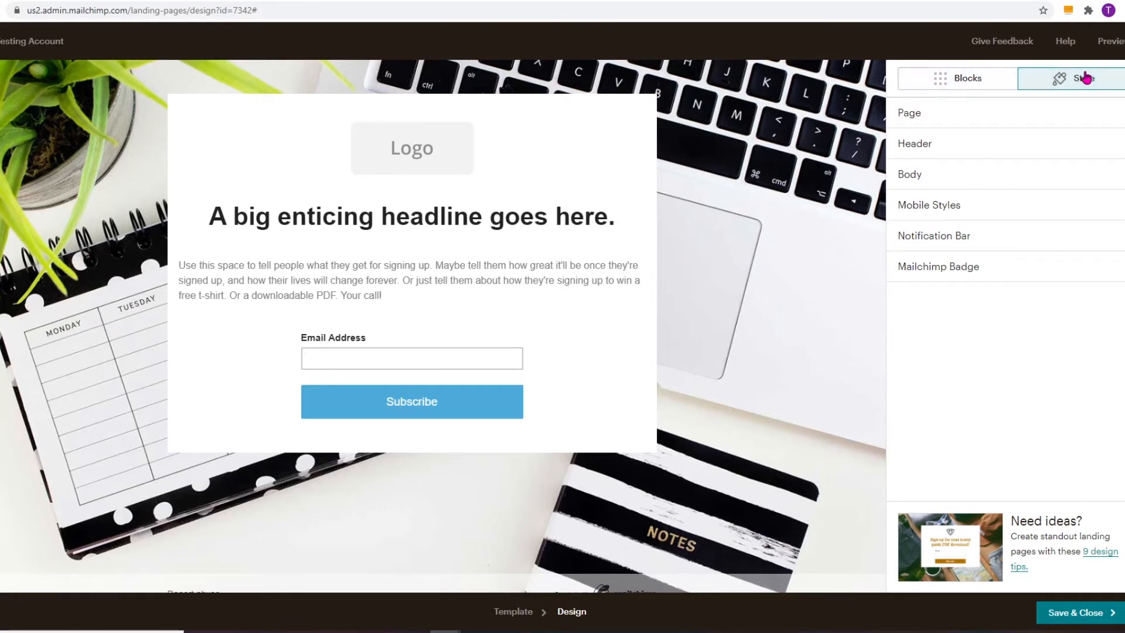
pyautogui.click(938, 80)
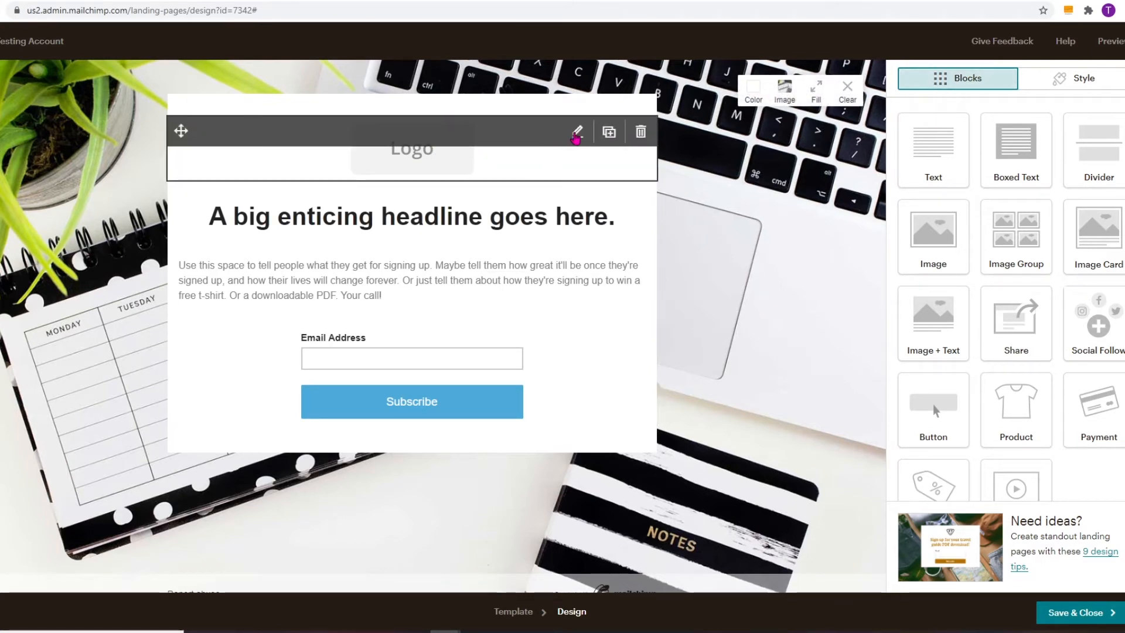
# Look through the logo block's border, rounded corner, box shadow, alignment and margin options.
pyautogui.click(576, 134)
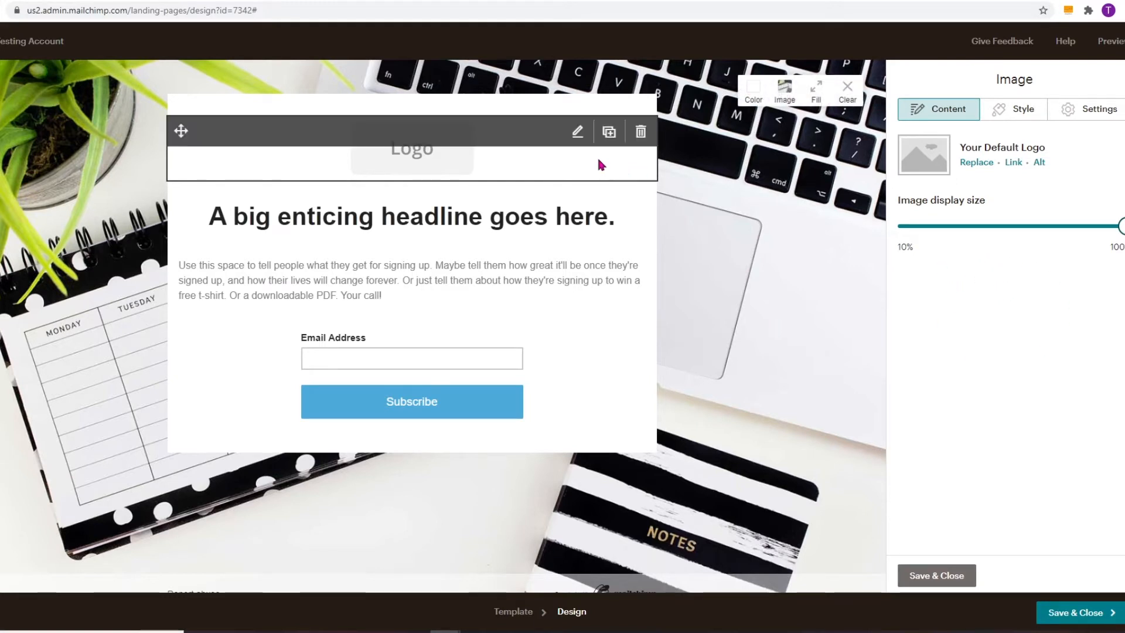
pyautogui.click(1000, 116)
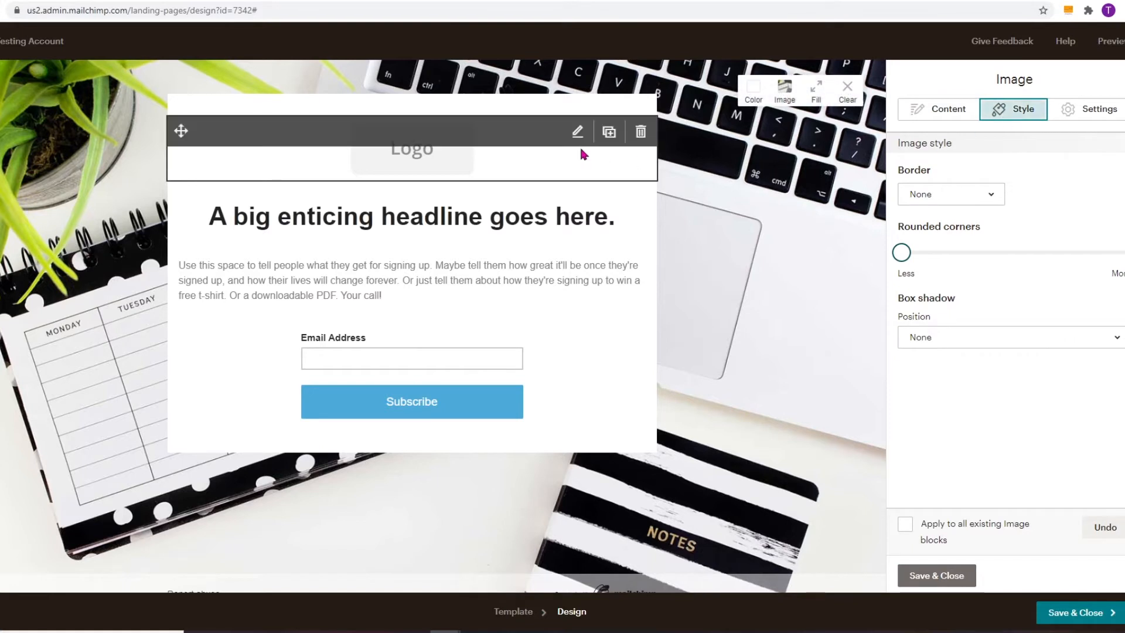
pyautogui.click(990, 194)
pyautogui.click(932, 229)
pyautogui.moveTo(902, 281)
pyautogui.mouseDown()
pyautogui.moveTo(1019, 288)
pyautogui.moveTo(902, 287)
pyautogui.mouseUp()
pyautogui.click(1090, 109)
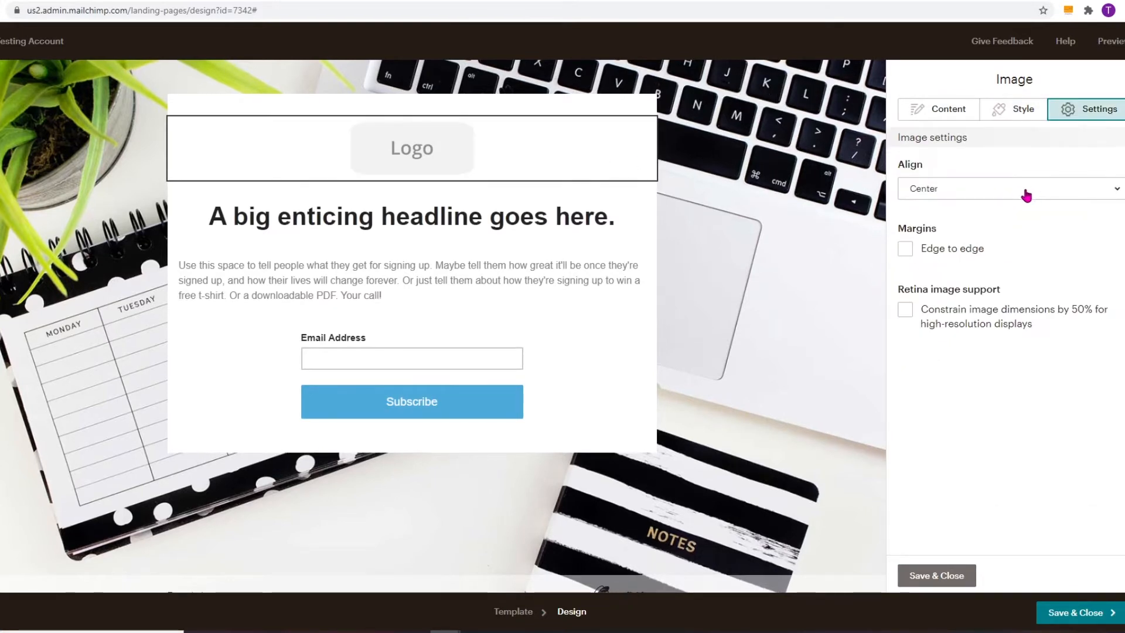
# Replace the placeholder logo with the gold logo PNG, shrink its display size close to the 10% end, and save the block.
pyautogui.click(947, 115)
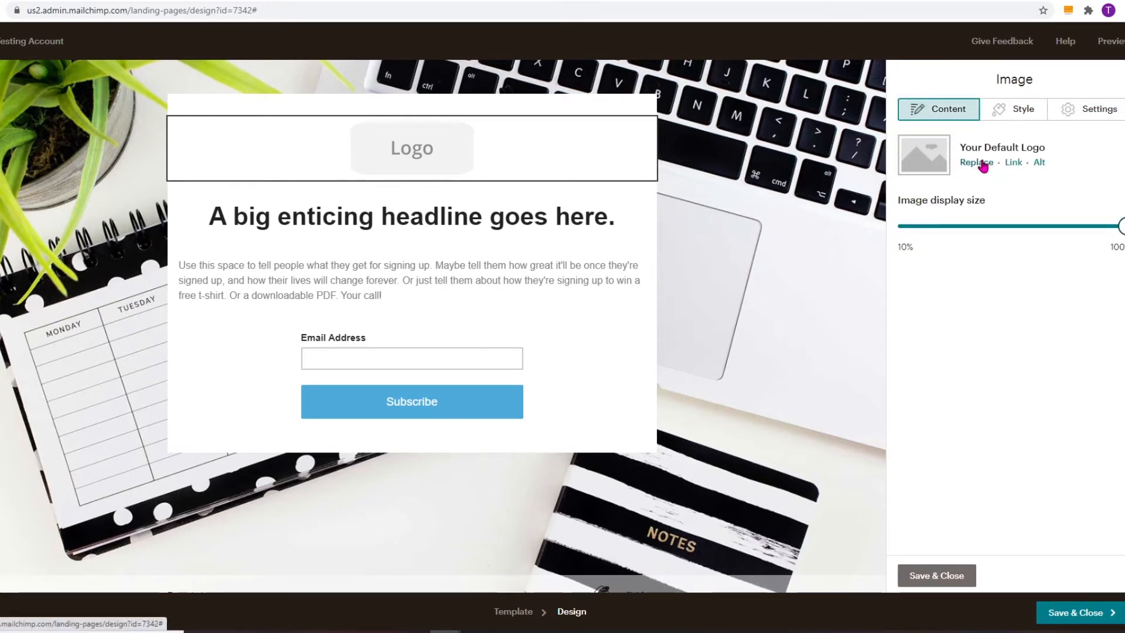
pyautogui.click(977, 163)
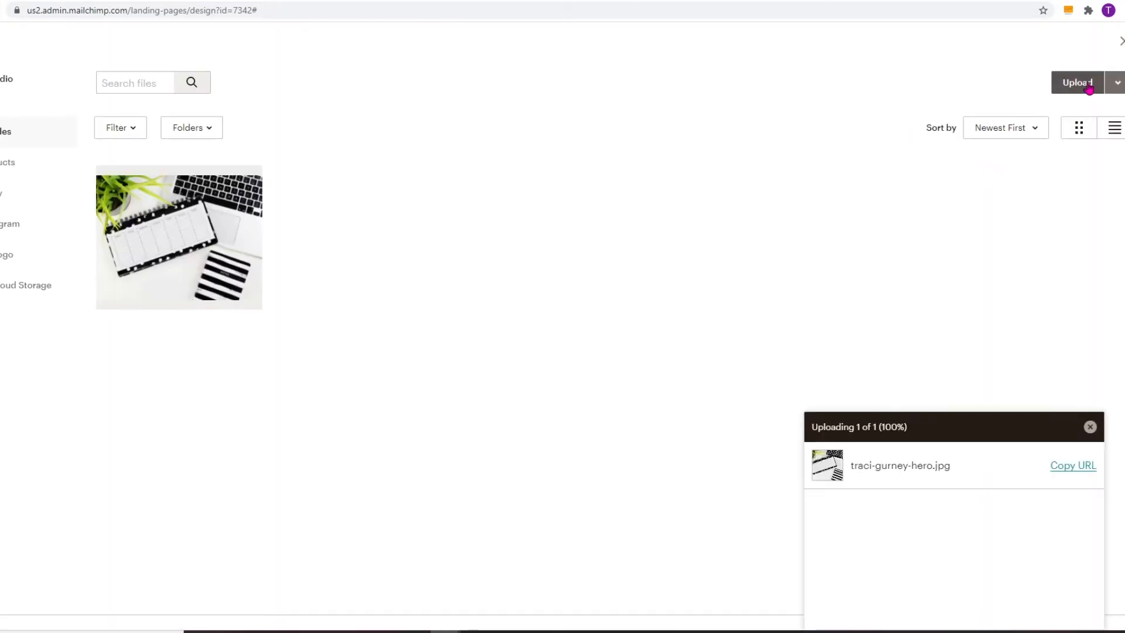
pyautogui.click(156, 252)
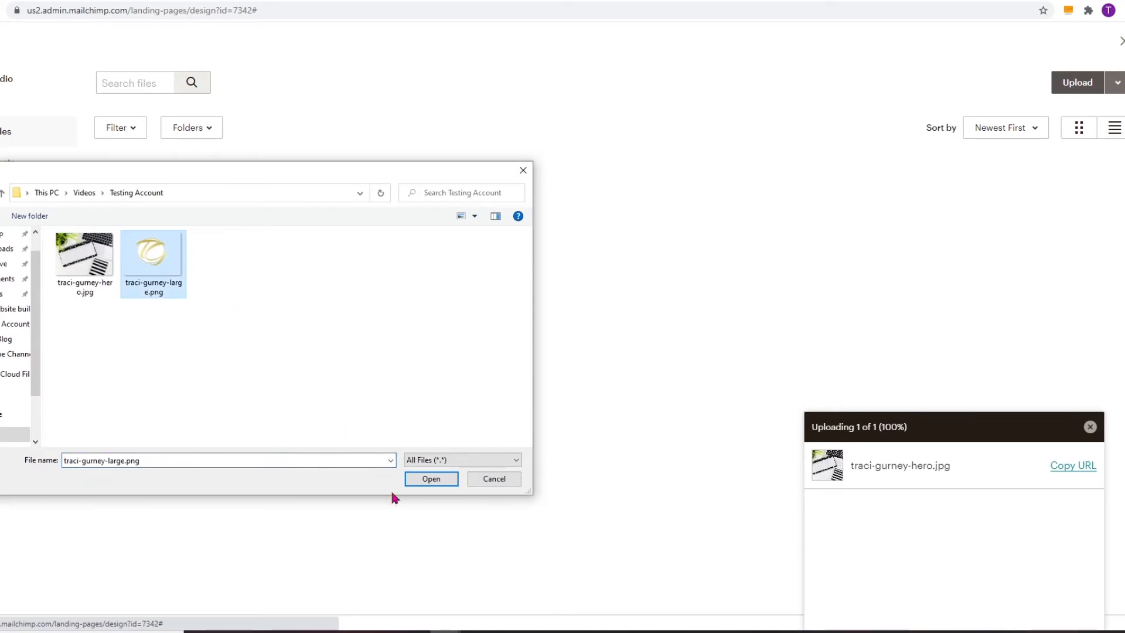
pyautogui.click(430, 477)
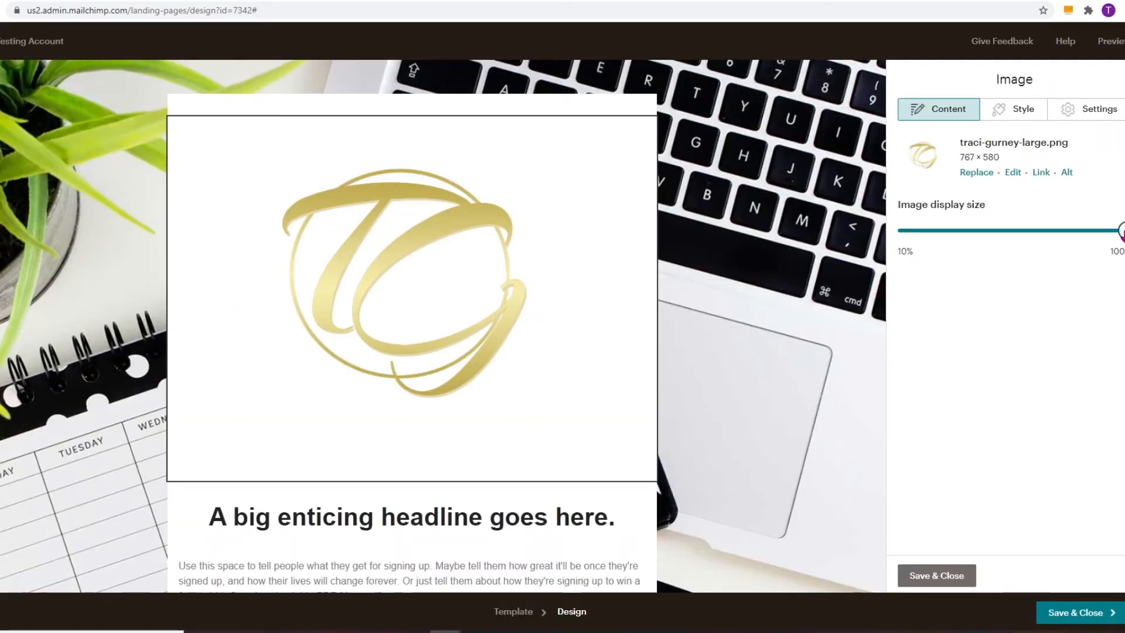
pyautogui.moveTo(1122, 233); pyautogui.dragTo(927, 242)
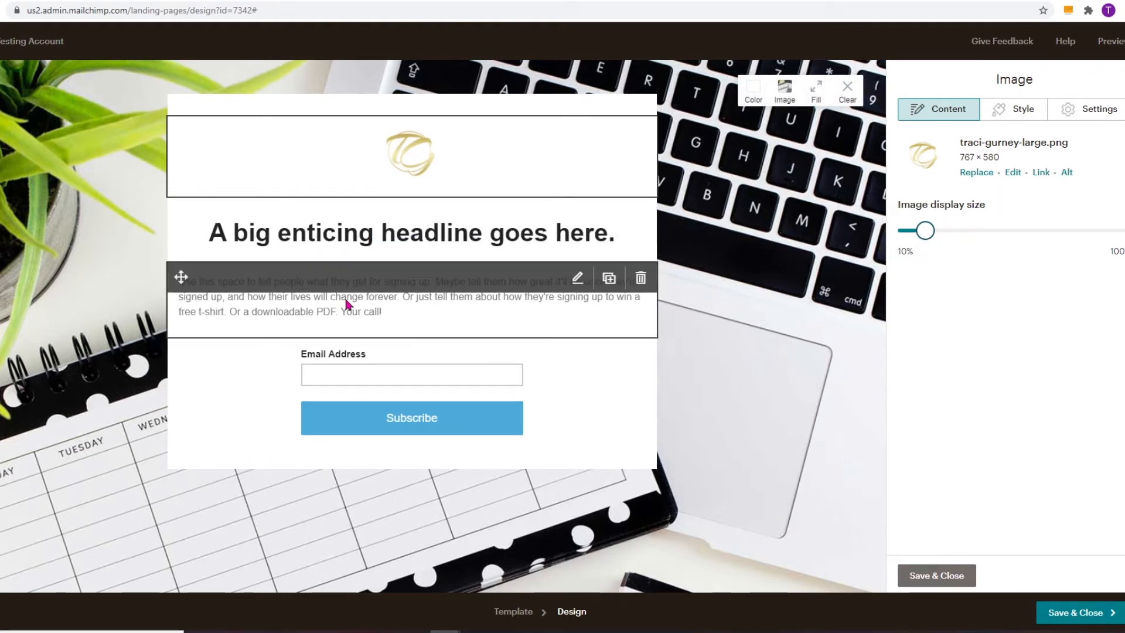
pyautogui.click(935, 577)
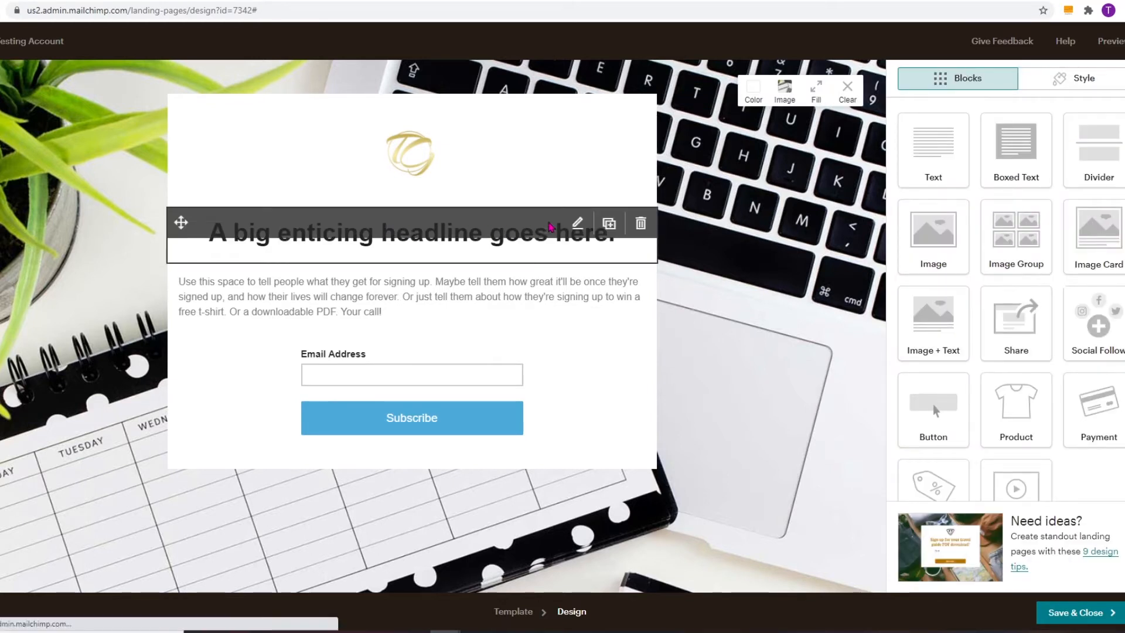
# Replace the headline text with "Learn How to Get your Business Online".
pyautogui.click(581, 224)
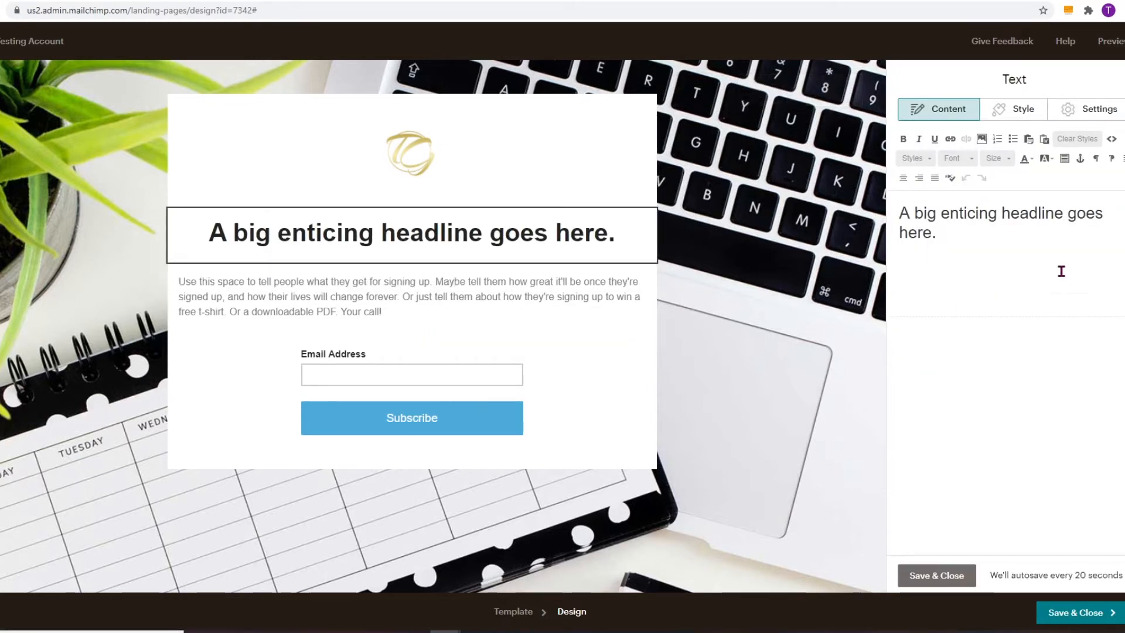
pyautogui.hotkey('ctrl', 'a')
pyautogui.write('Learn How to Get your Business Online')
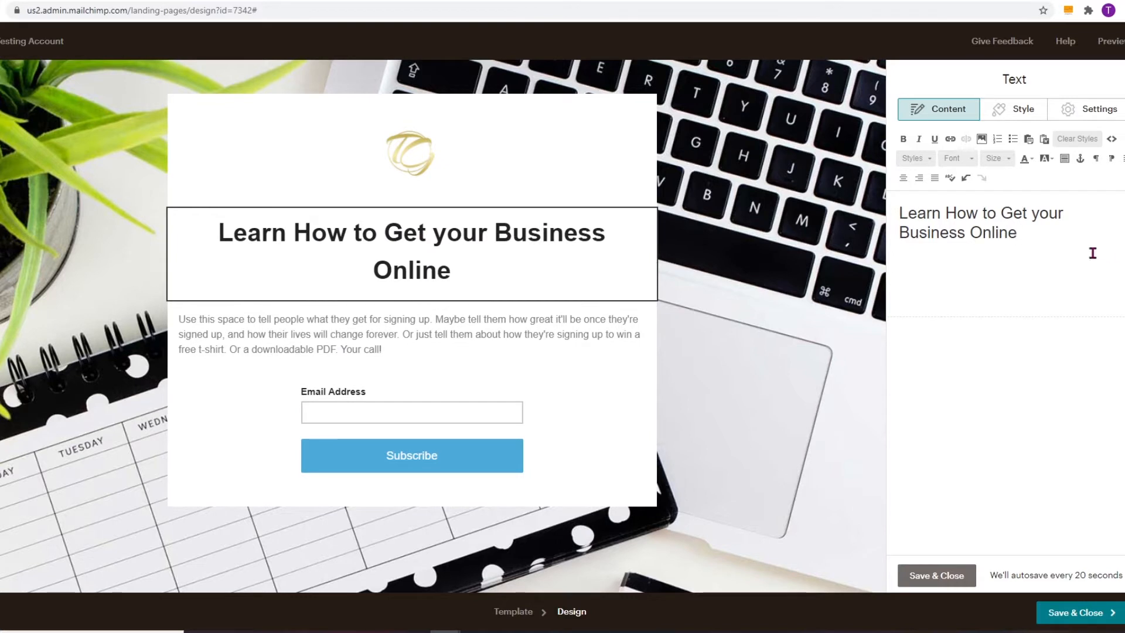
# Try red text at size 18 on the whole headline.
pyautogui.hotkey('ctrl', 'a')
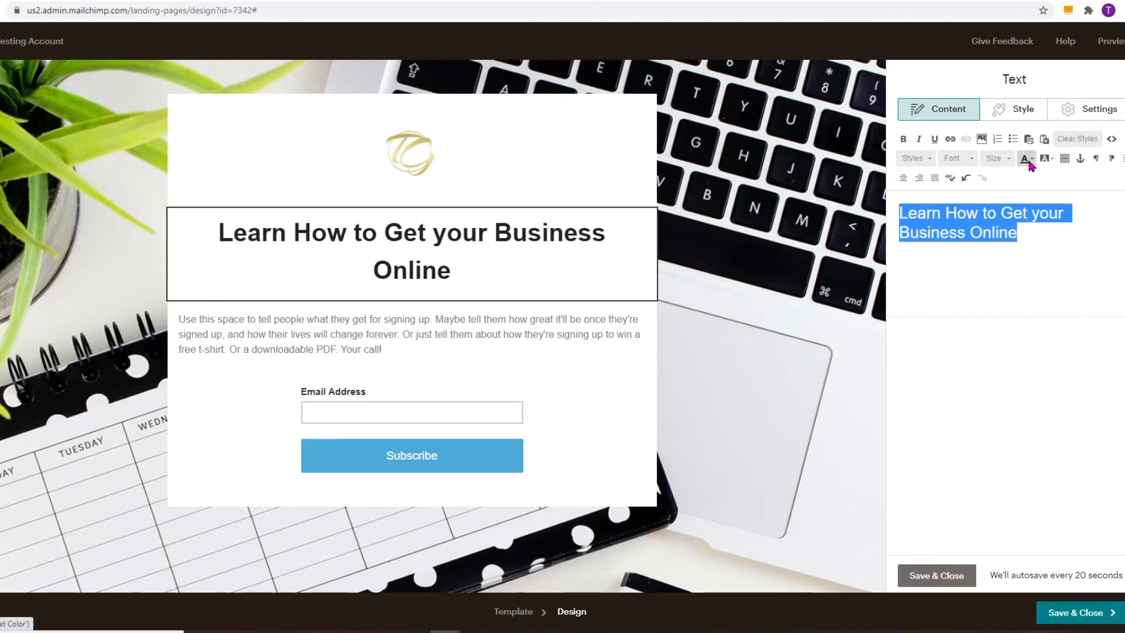
pyautogui.click(1030, 160)
pyautogui.click(1023, 199)
pyautogui.click(999, 159)
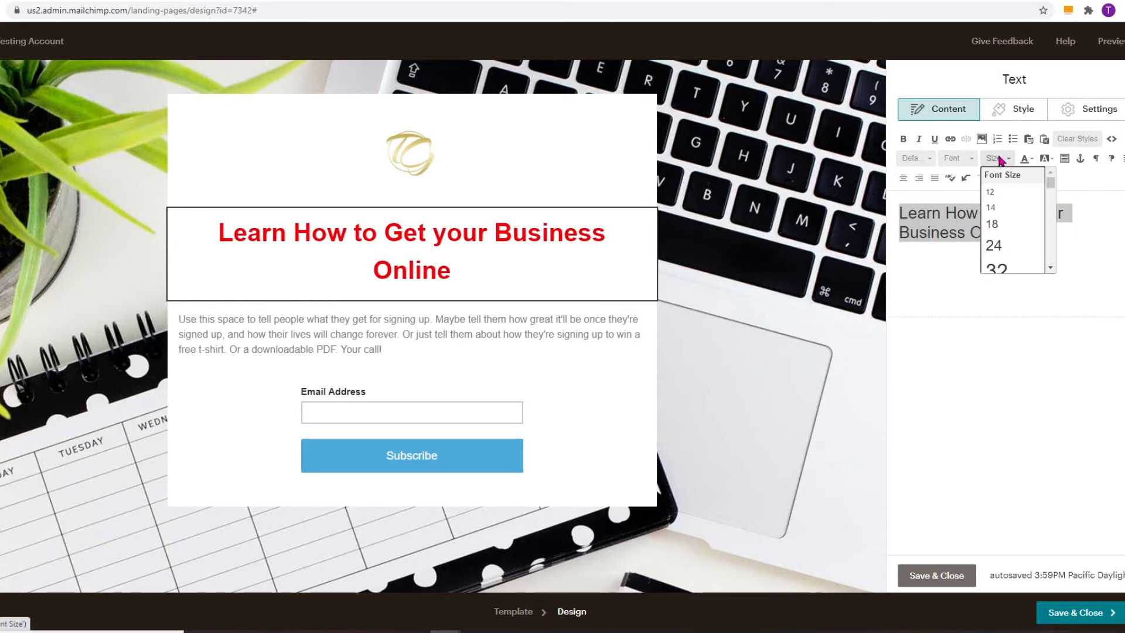
pyautogui.click(992, 224)
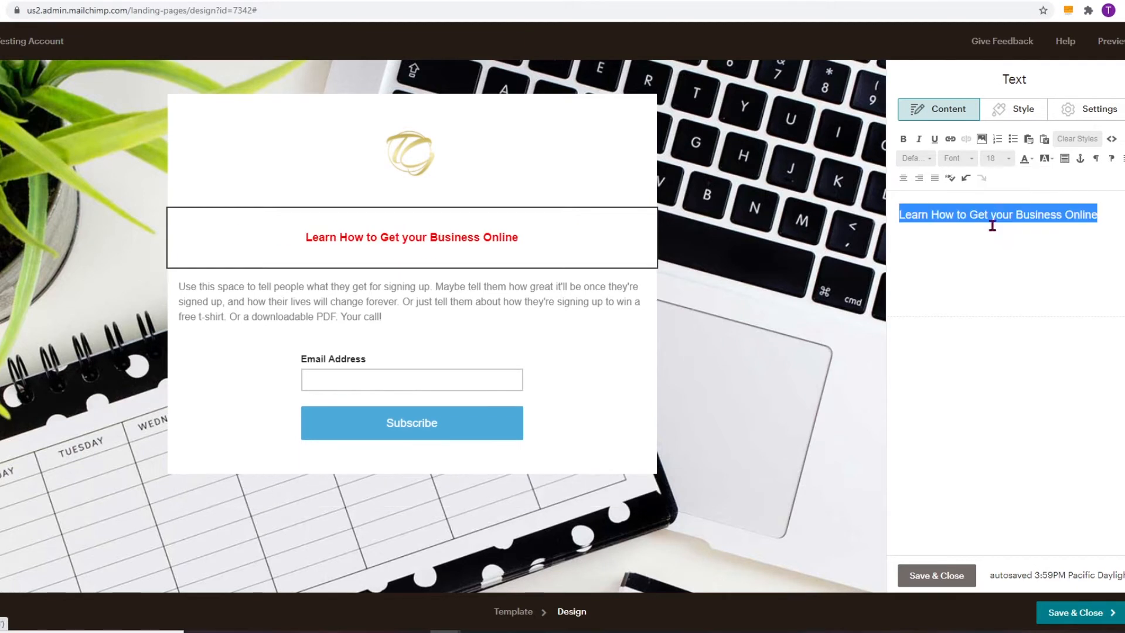
# Format the headline in the Montserrat font at size 36 with black text.
pyautogui.click(963, 159)
pyautogui.scroll(-5, 996, 234)
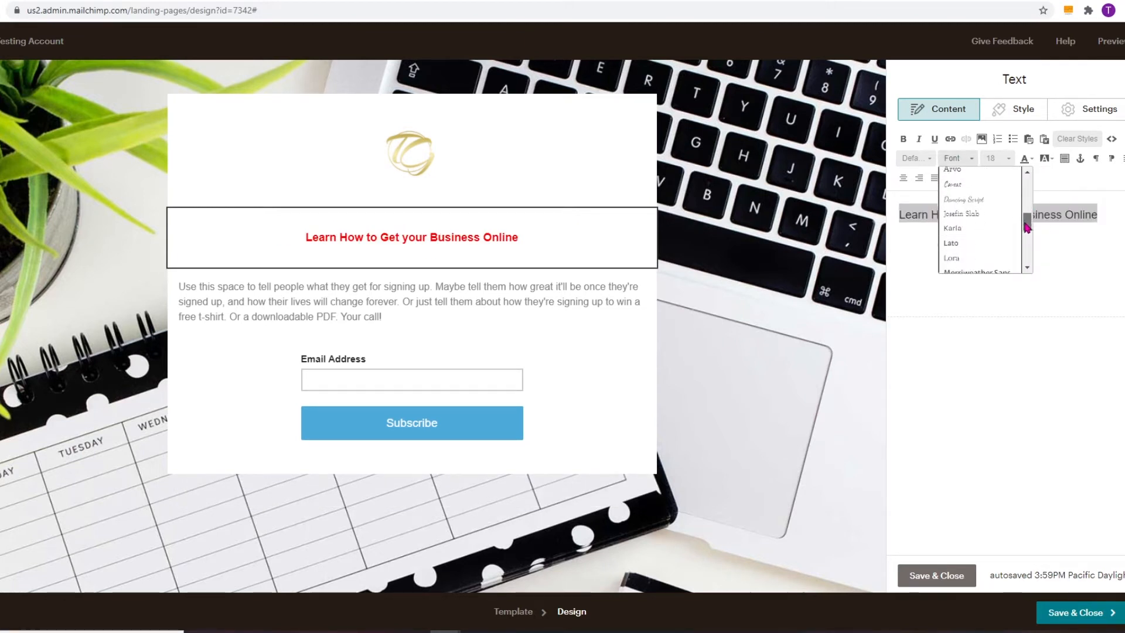
pyautogui.click(987, 214)
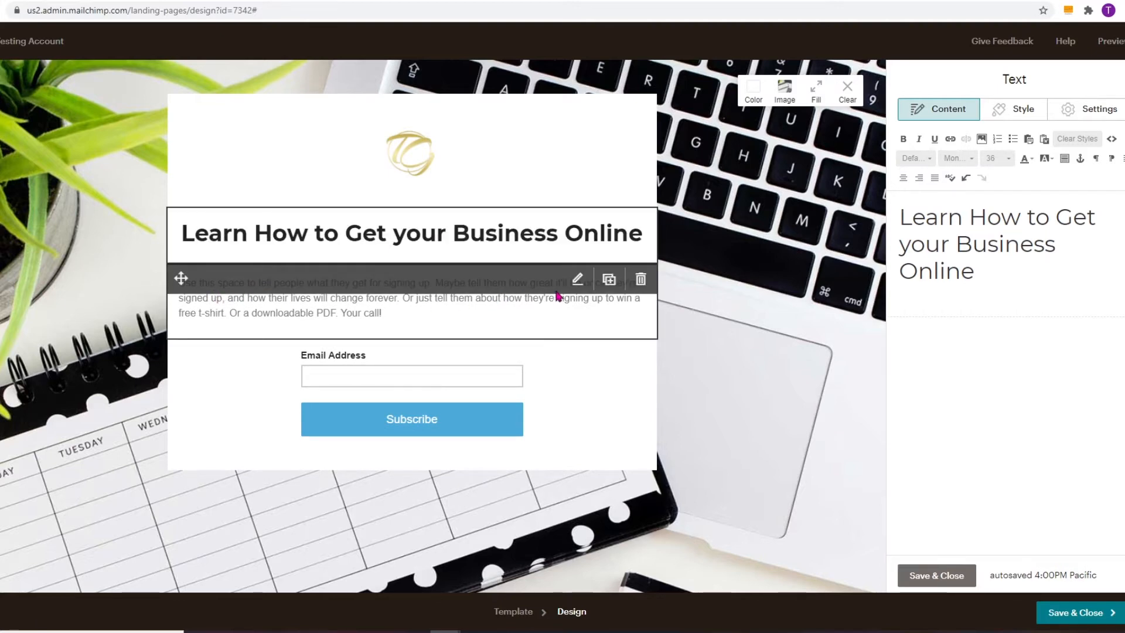
# Replace the paragraph below the headline with the "Looking for help in the online space" newsletter pitch, formatted at size 20 in black.
pyautogui.click(577, 281)
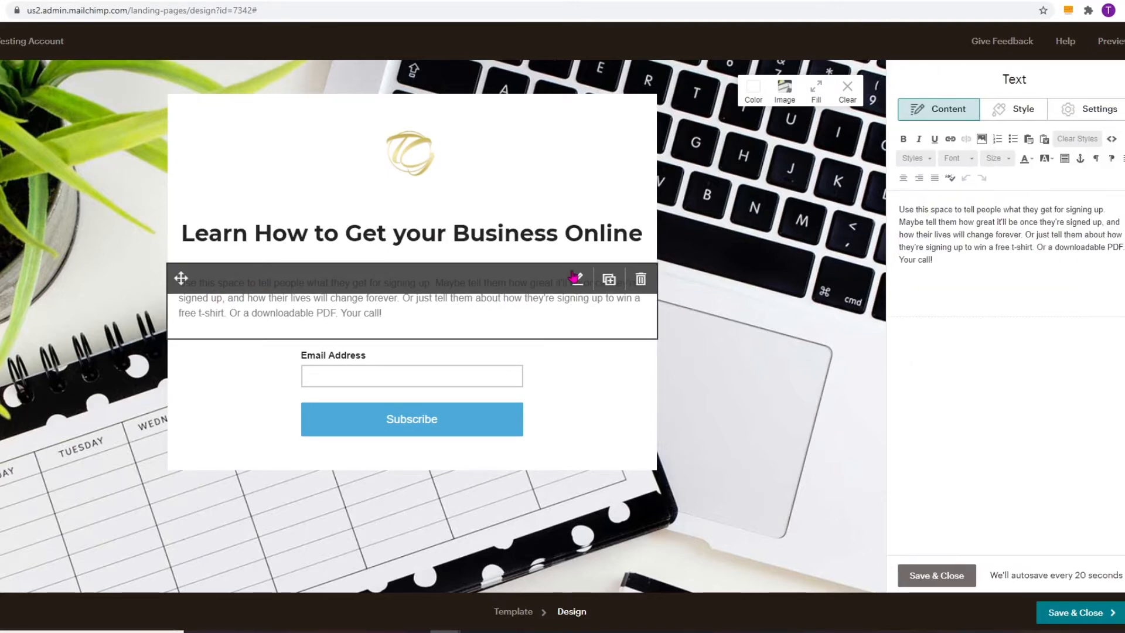
pyautogui.write('Looking for help in the online space. Then look no more. I teach entrepreneurs, like you, the essential Tech needed for your business online. The Tech that will keep you market your business efficiently and effectively.  Get my weekly newsletter showing you the in\'s and outs to getting your business online.  My "How To" Tutorials & Tips  will help you Create & Organize your Digital Assets and Properties.')
pyautogui.hotkey('ctrl', 'a')
pyautogui.click(1010, 159)
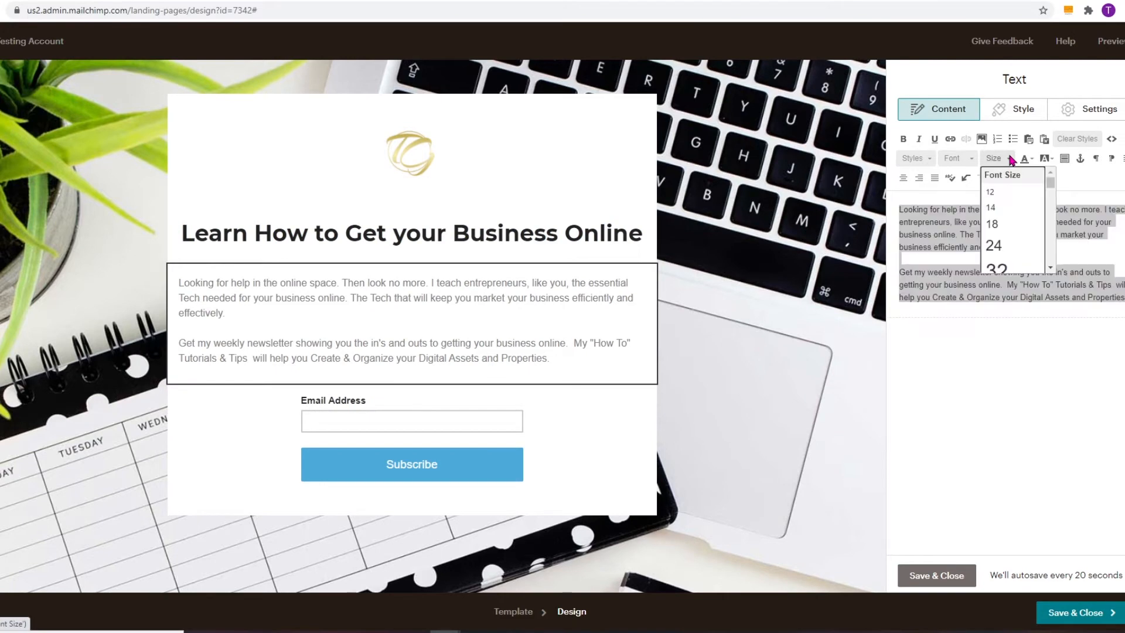
pyautogui.click(996, 249)
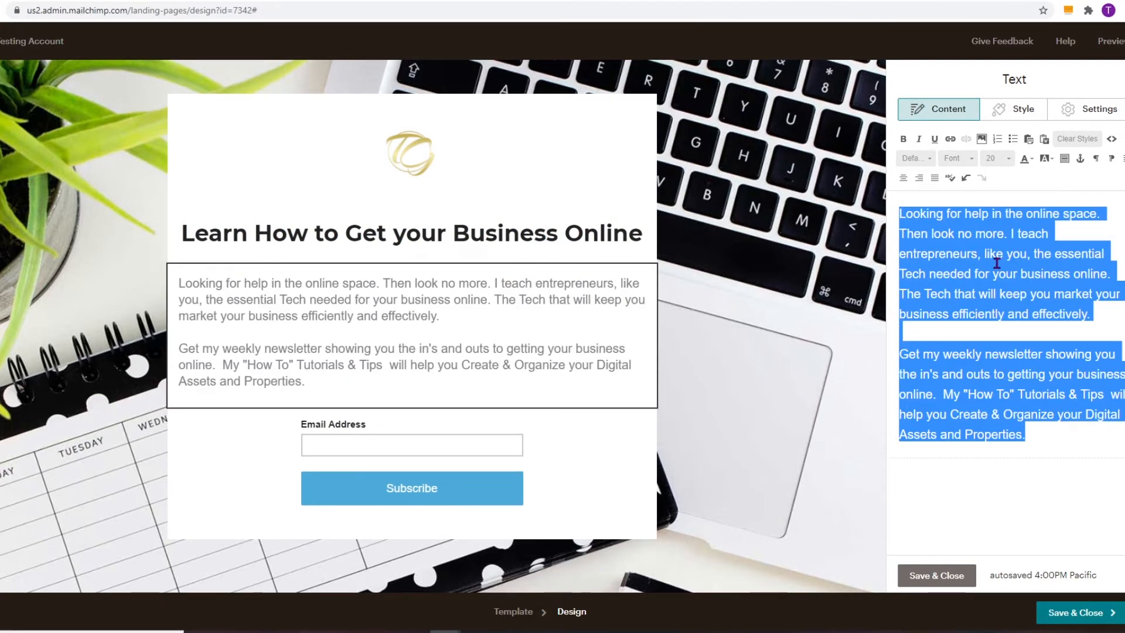
pyautogui.click(1027, 158)
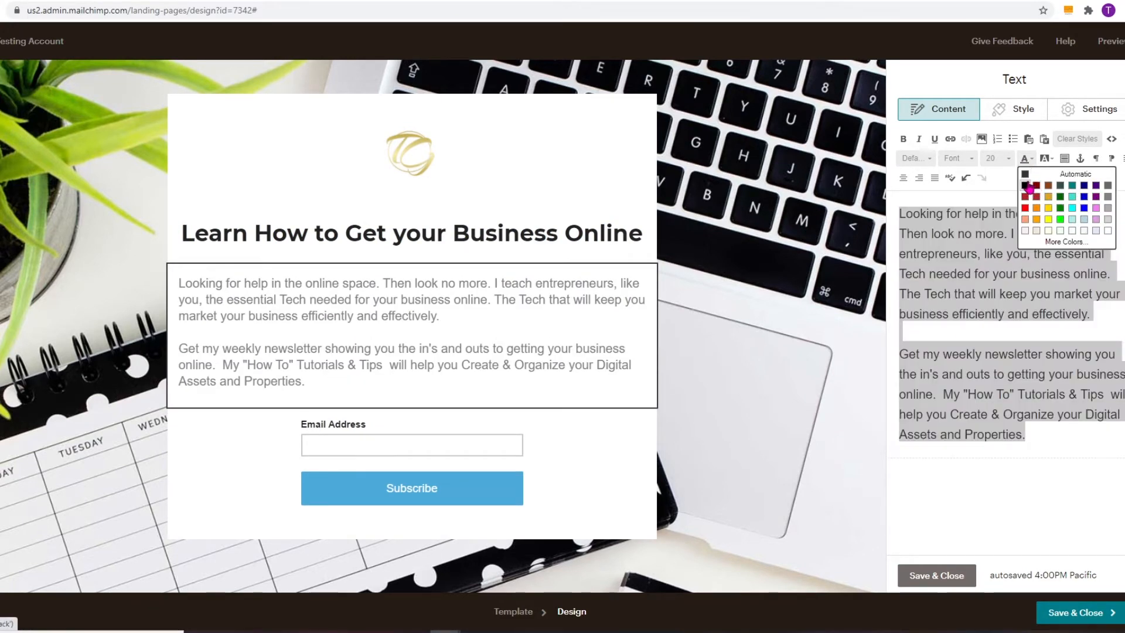
pyautogui.click(1026, 186)
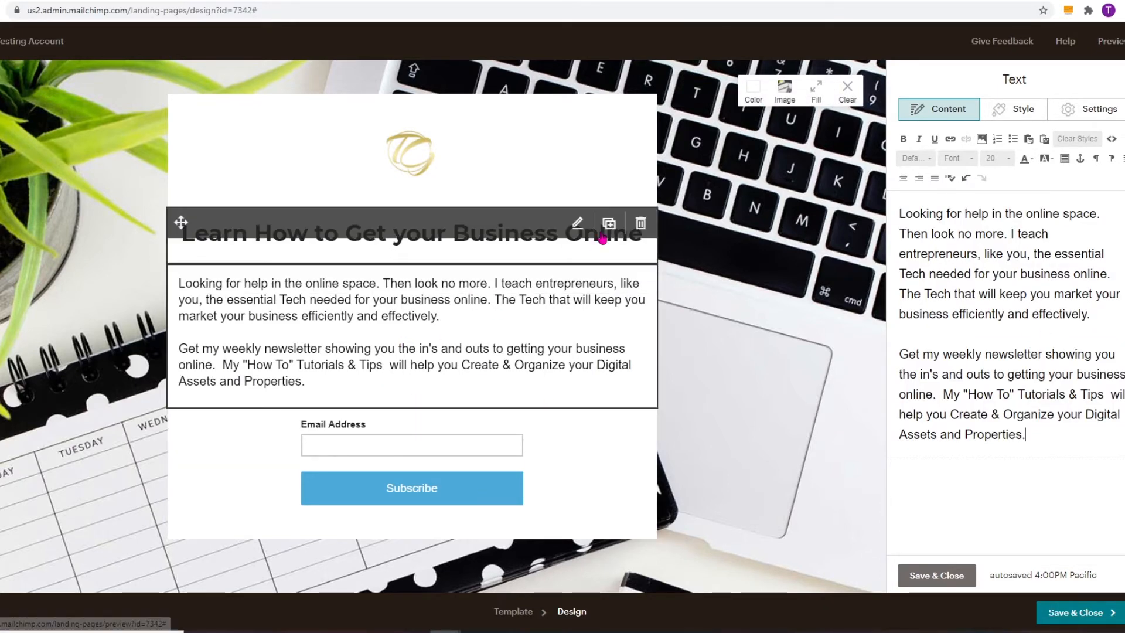
# Check the paragraph block's text style options and column settings.
pyautogui.click(1019, 109)
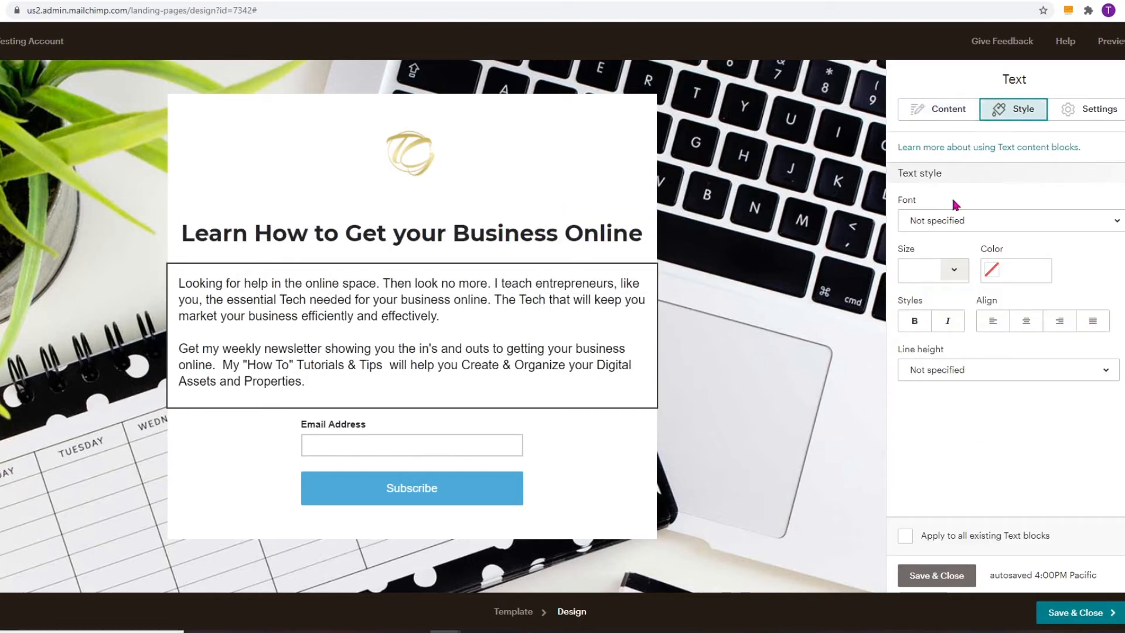
pyautogui.click(1097, 110)
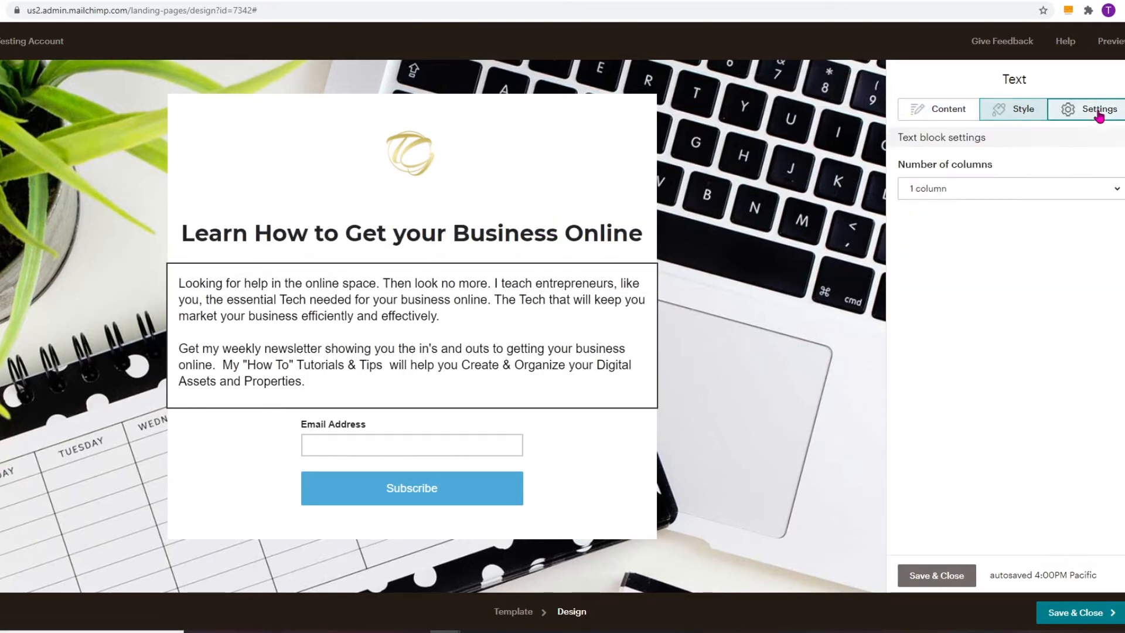
pyautogui.click(980, 111)
# Try adding First Name and Last Name fields to the signup form, with First Name as required.
pyautogui.click(604, 433)
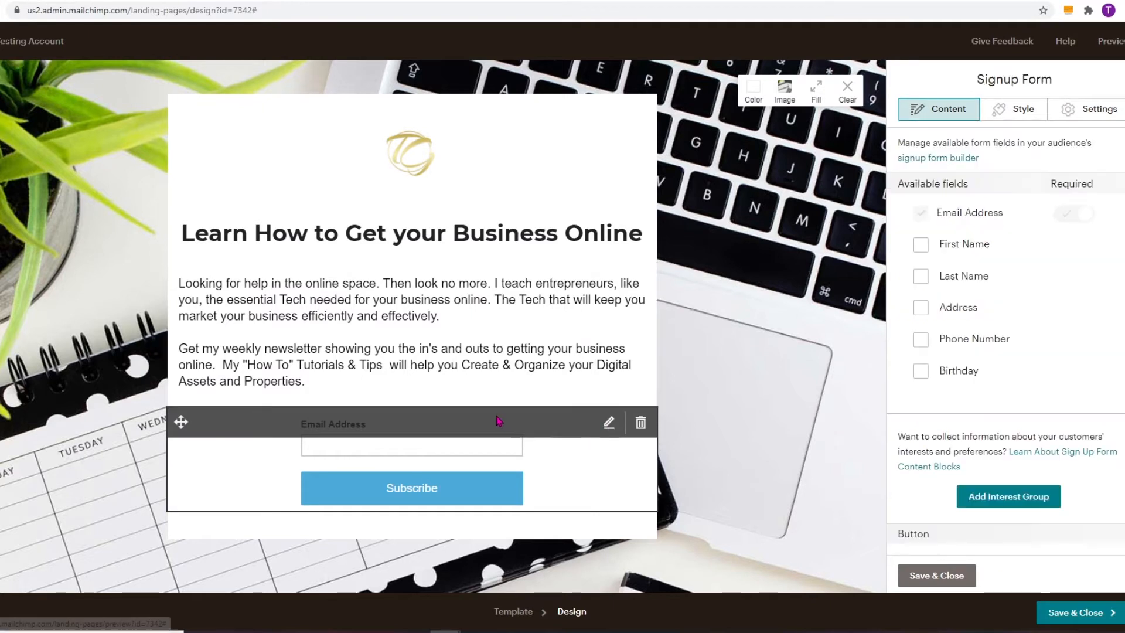
pyautogui.click(922, 247)
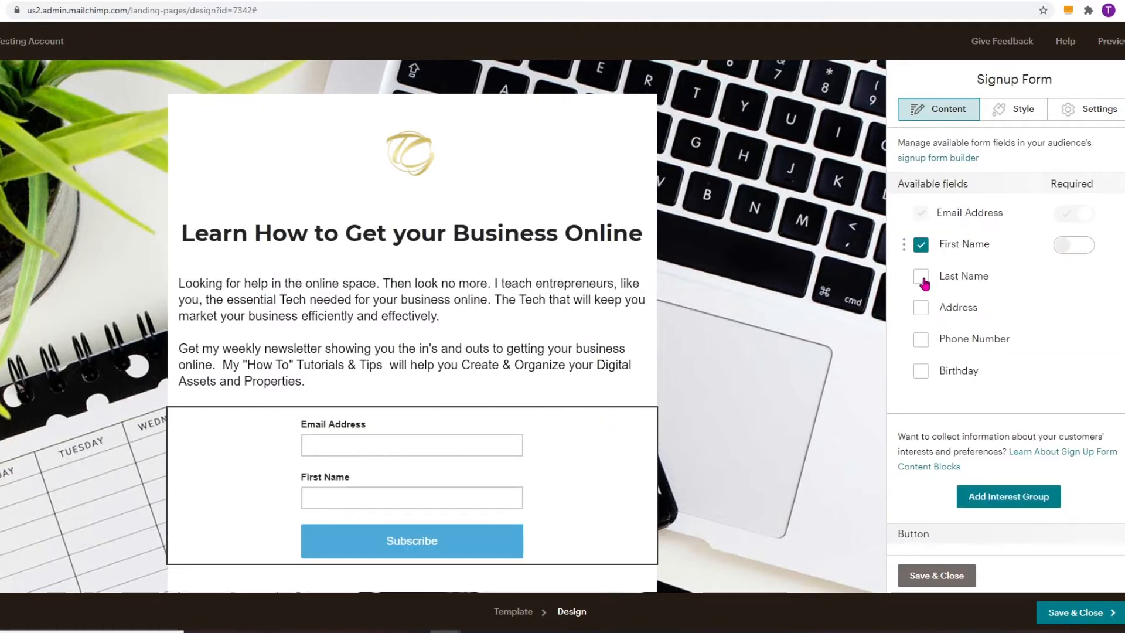
pyautogui.click(922, 279)
pyautogui.click(1084, 251)
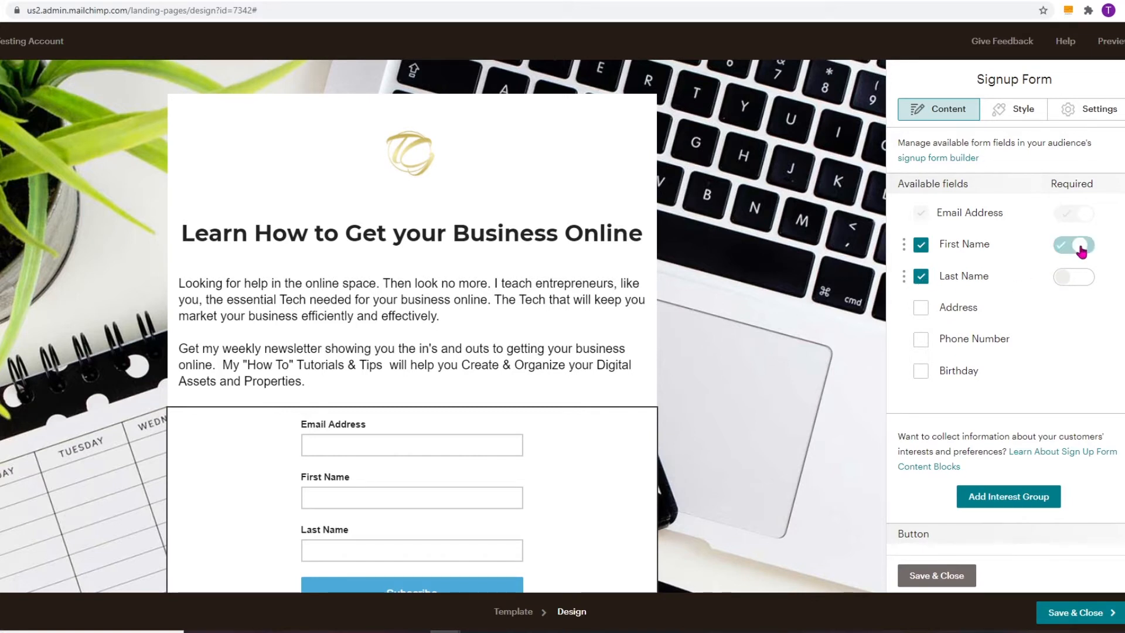
pyautogui.click(1078, 249)
pyautogui.click(921, 247)
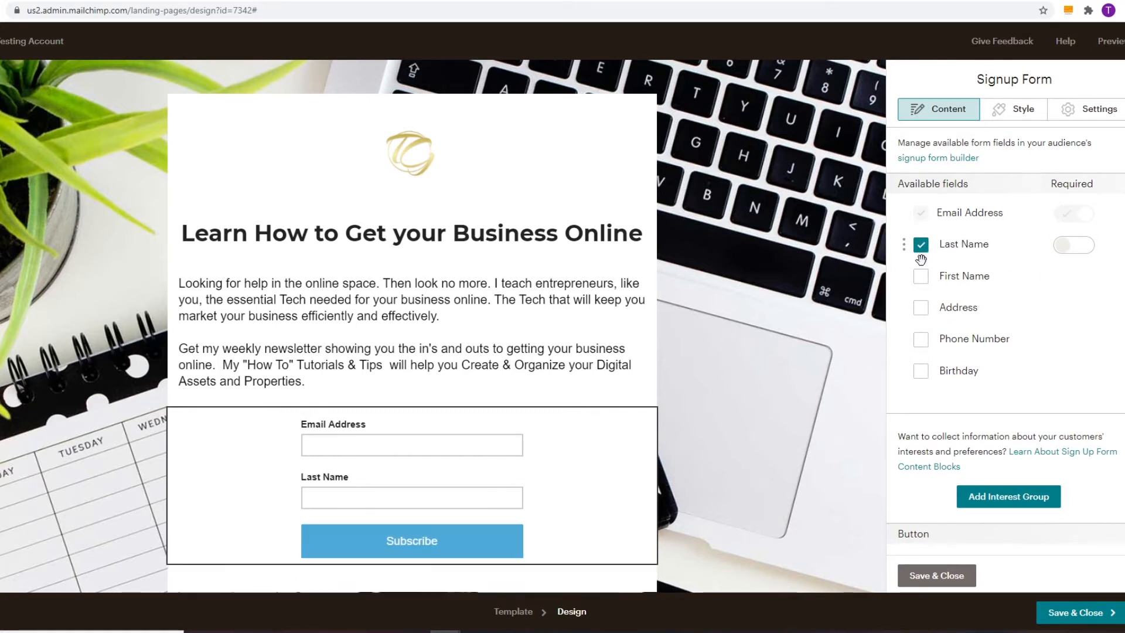
pyautogui.click(922, 247)
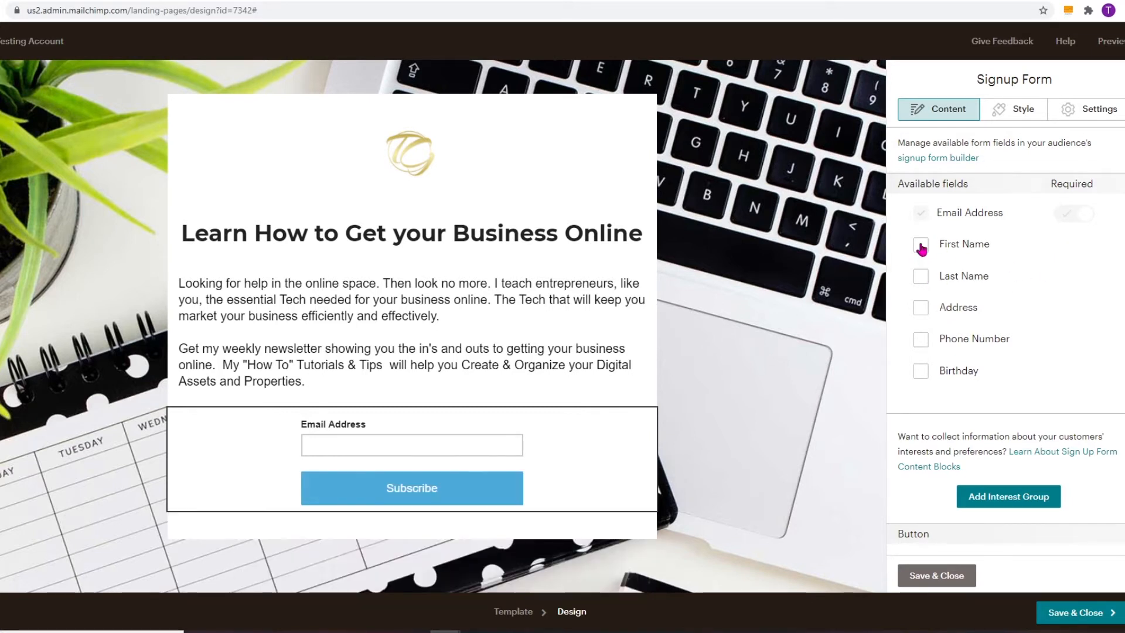
# Set the signup form's Subscribe button background to #f50277 and save the block.
pyautogui.click(1020, 112)
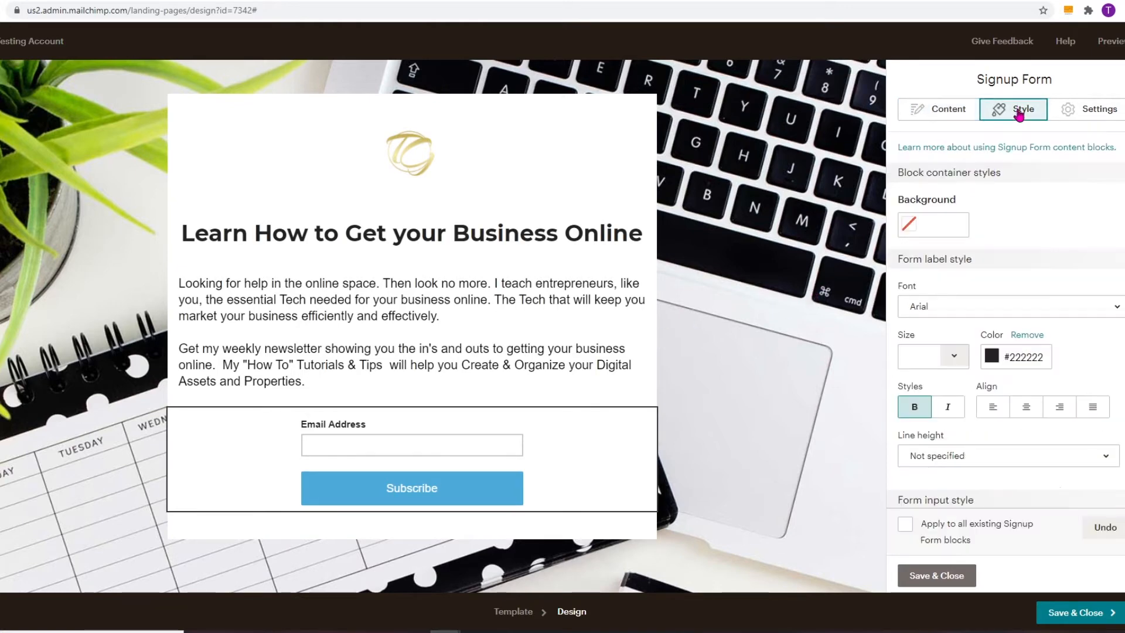
pyautogui.moveTo(1096, 230); pyautogui.dragTo(1104, 378)
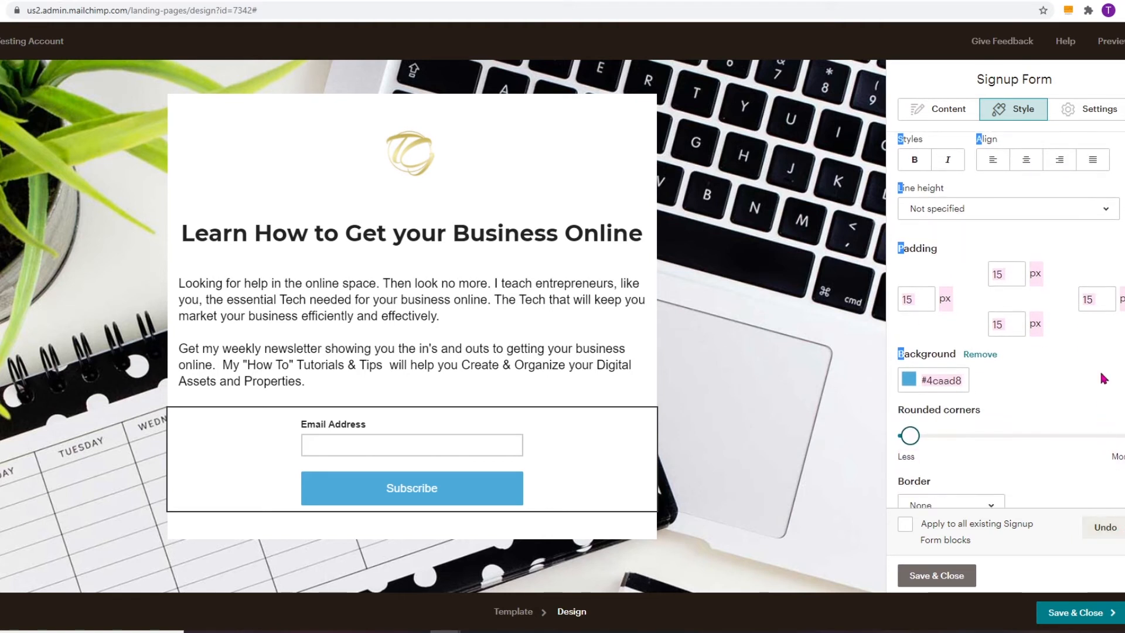
pyautogui.click(937, 380)
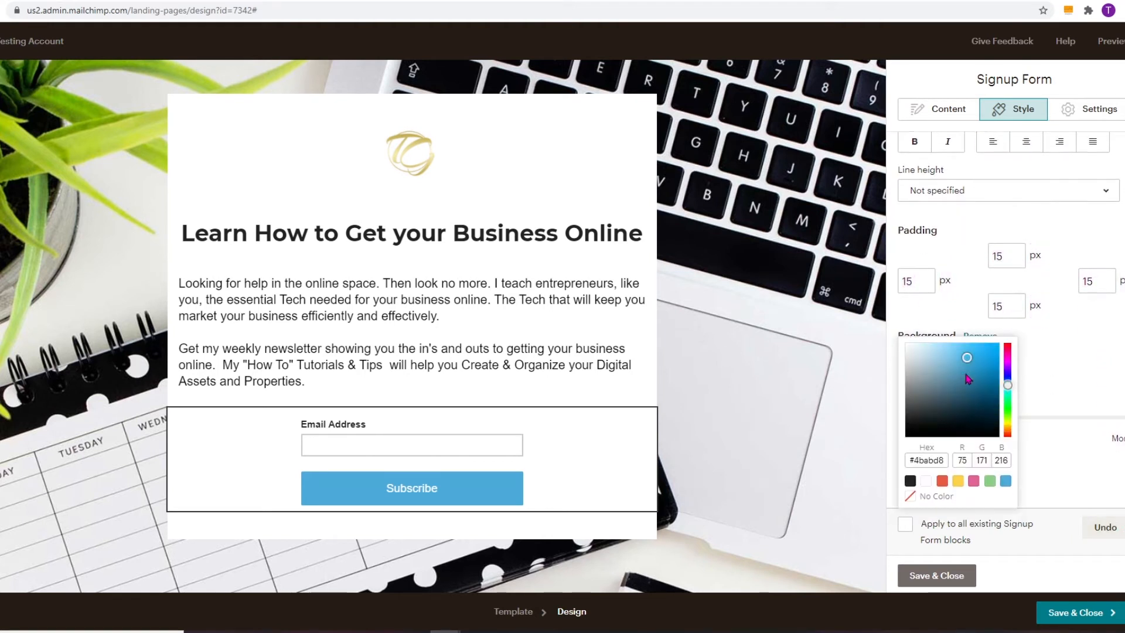
pyautogui.write('#f50277')
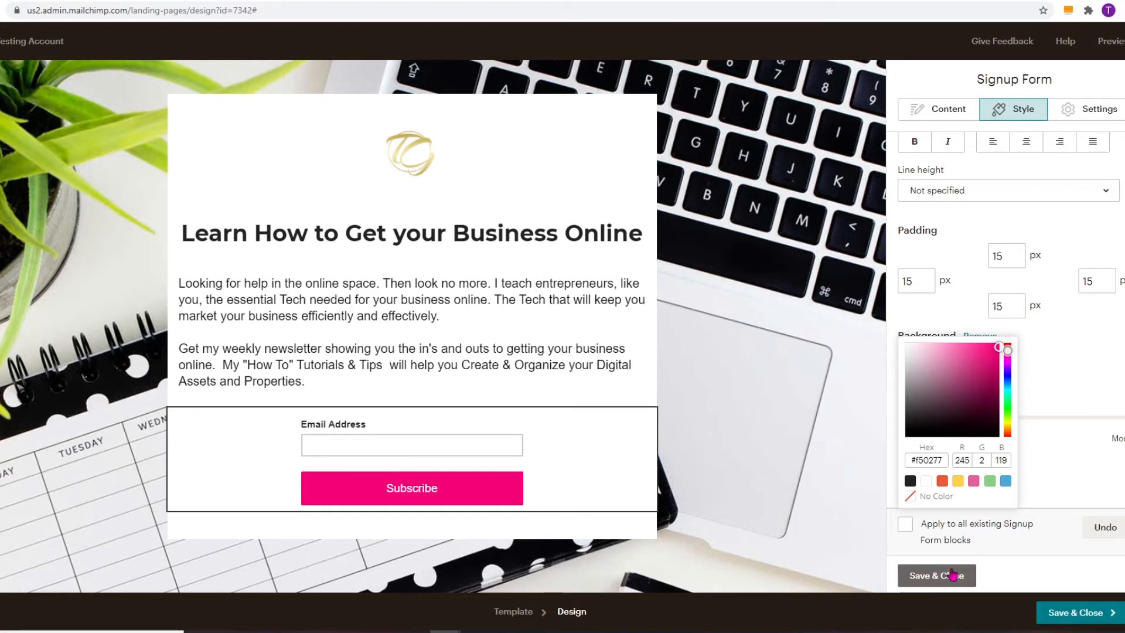
pyautogui.click(932, 576)
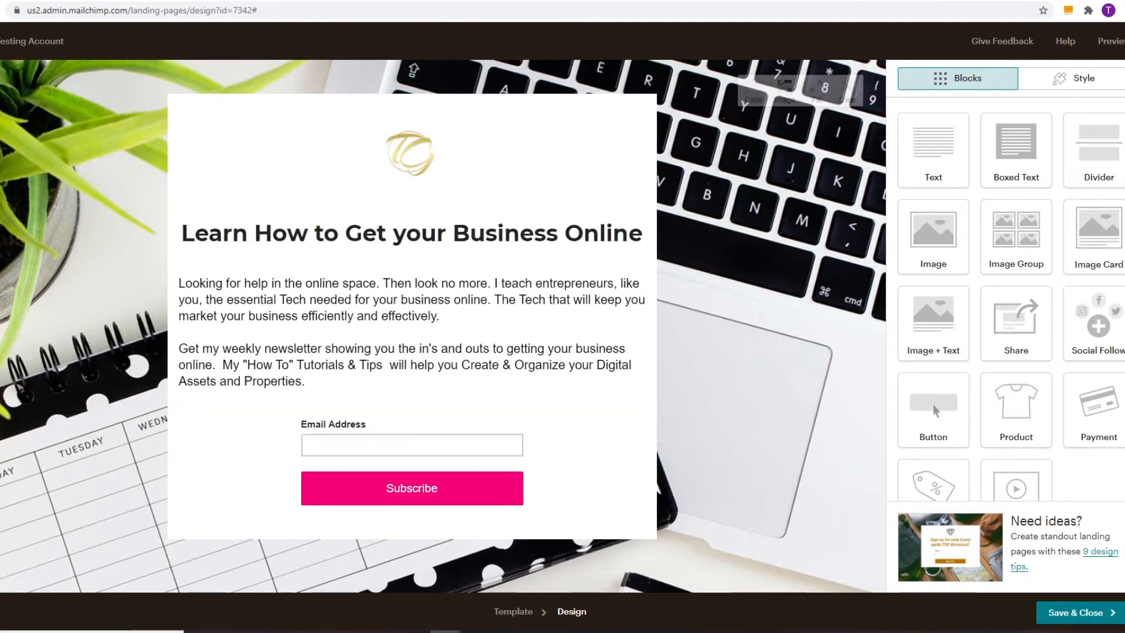
# Preview the landing page in its desktop and mobile versions.
pyautogui.click(1102, 41)
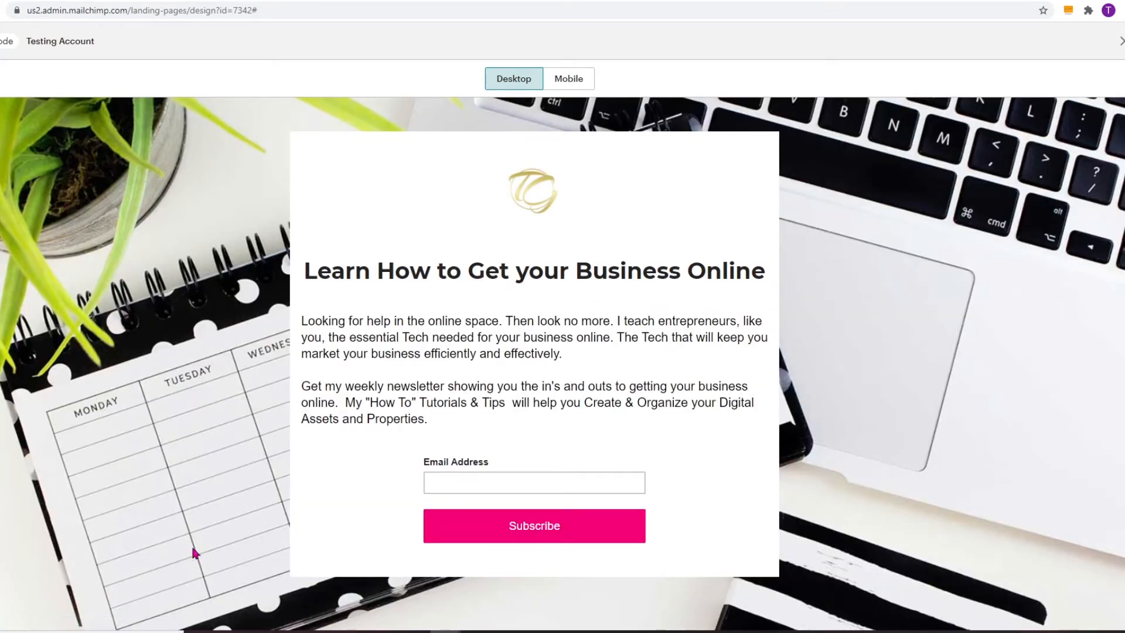
pyautogui.click(569, 78)
pyautogui.moveTo(641, 174); pyautogui.dragTo(634, 404)
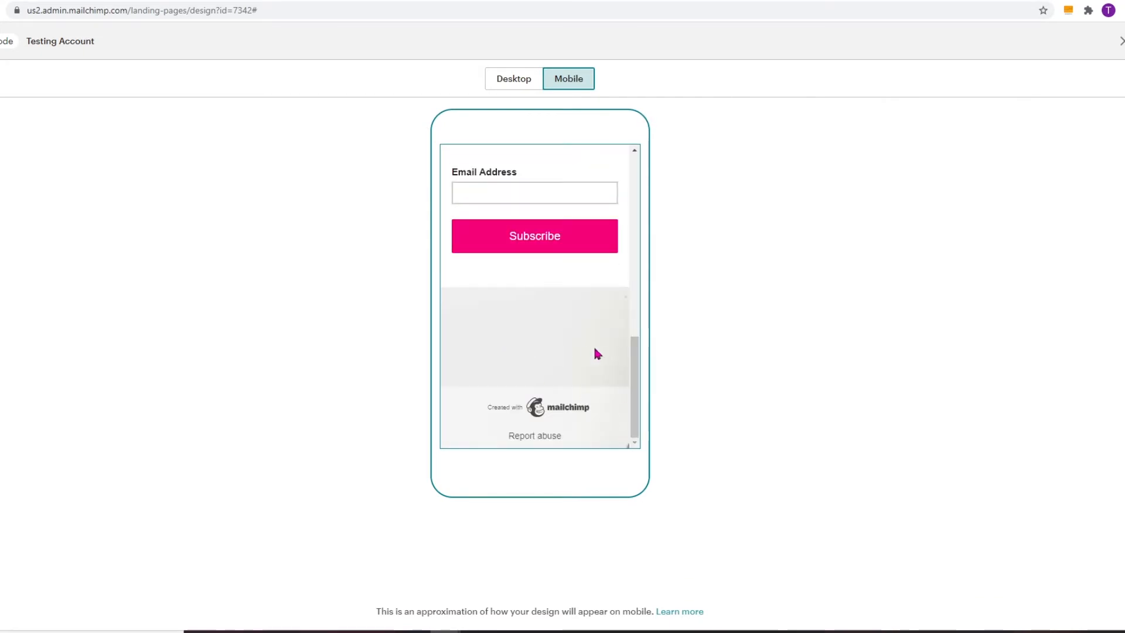
pyautogui.click(514, 80)
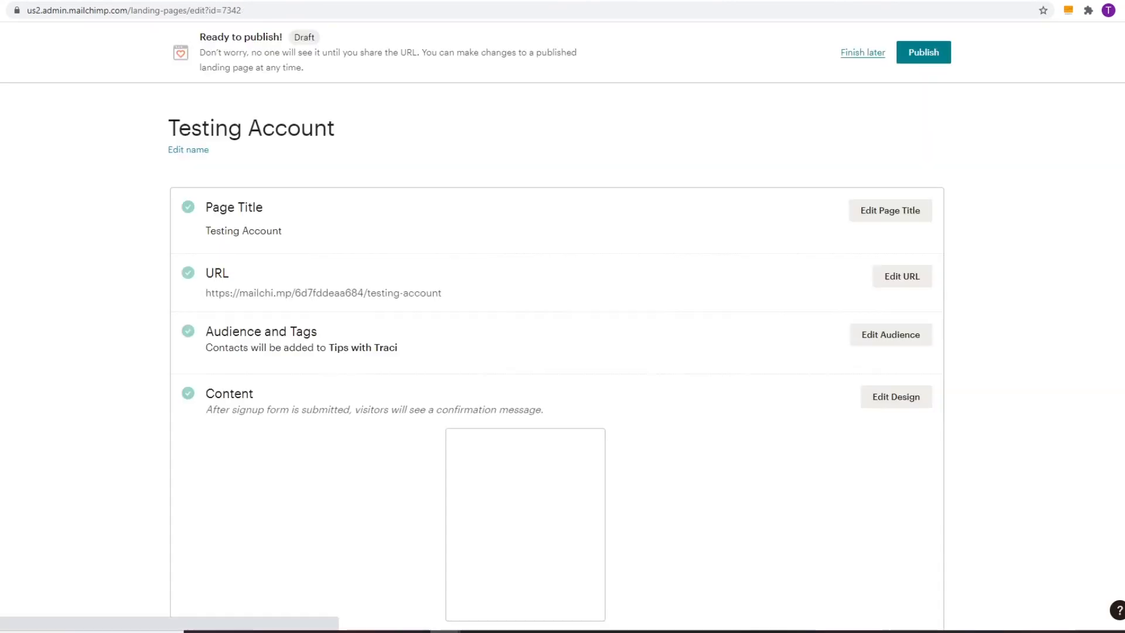
# Change the landing page's page title to "Get your Business Online" and save it.
pyautogui.click(907, 217)
pyautogui.tripleClick(290, 254)
pyautogui.write('Get your Business Online')
pyautogui.press('Return')
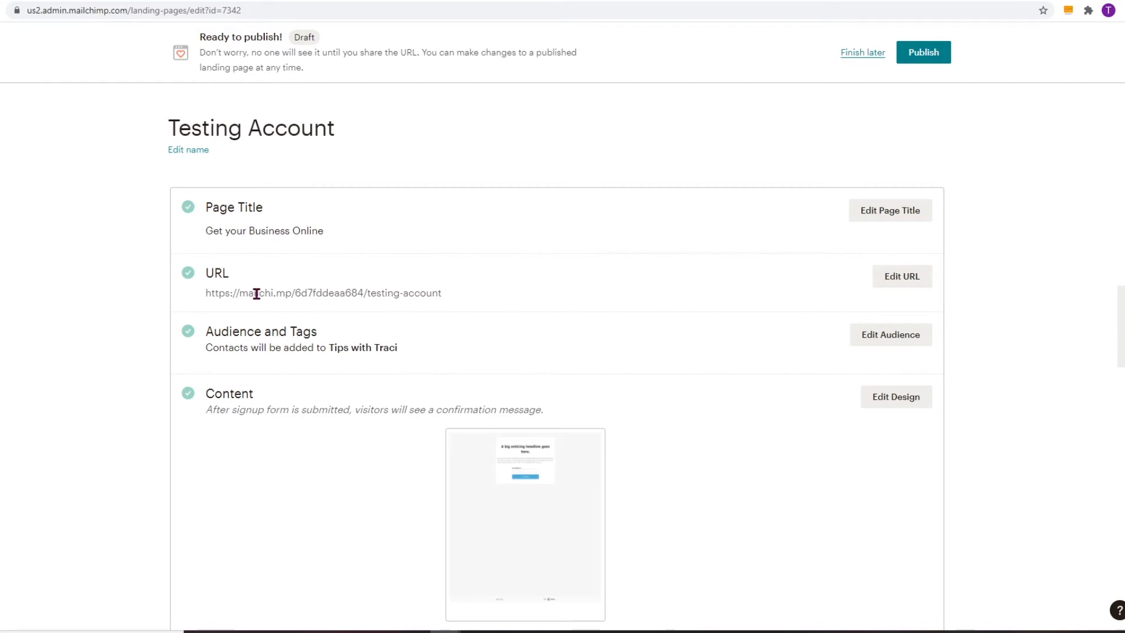
# Set the ending of the landing page's Mailchimp domain URL to "businessonline" and save it.
pyautogui.click(895, 282)
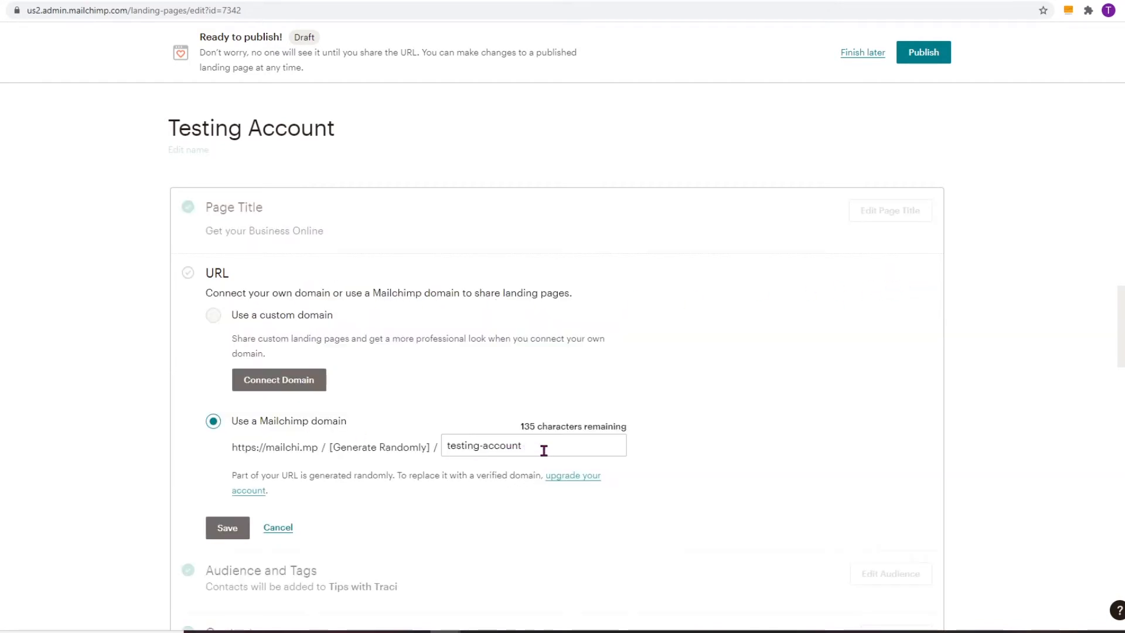
pyautogui.tripleClick(544, 450)
pyautogui.write('businessonline')
pyautogui.press('Return')
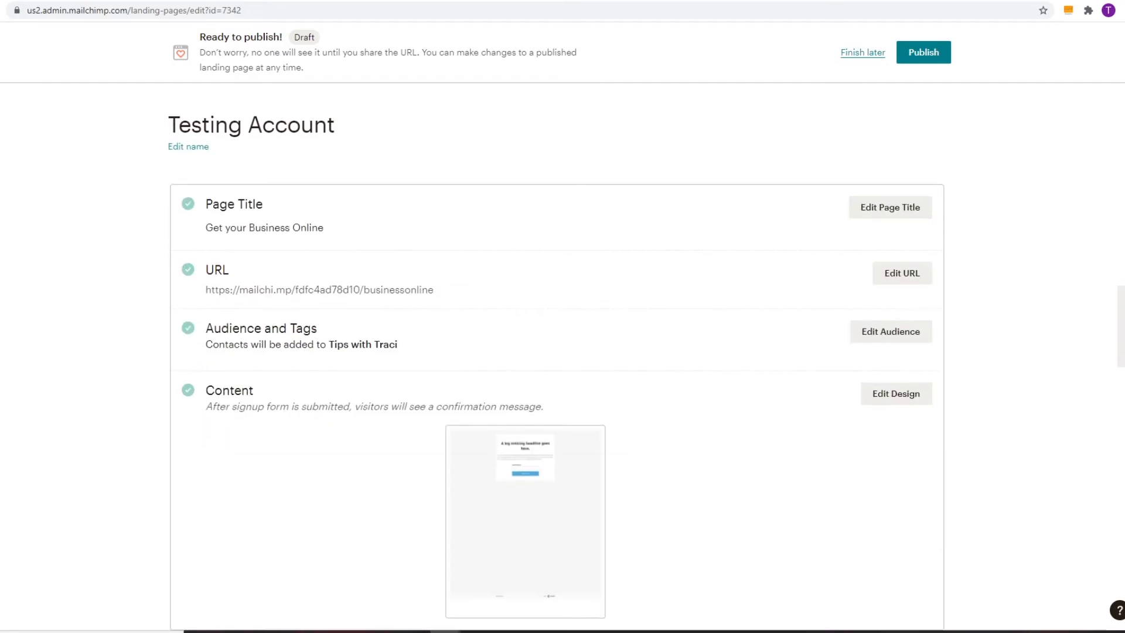
# Review the audience, content and tracking sections, and publish the landing page.
pyautogui.scroll(-2, 557, 351)
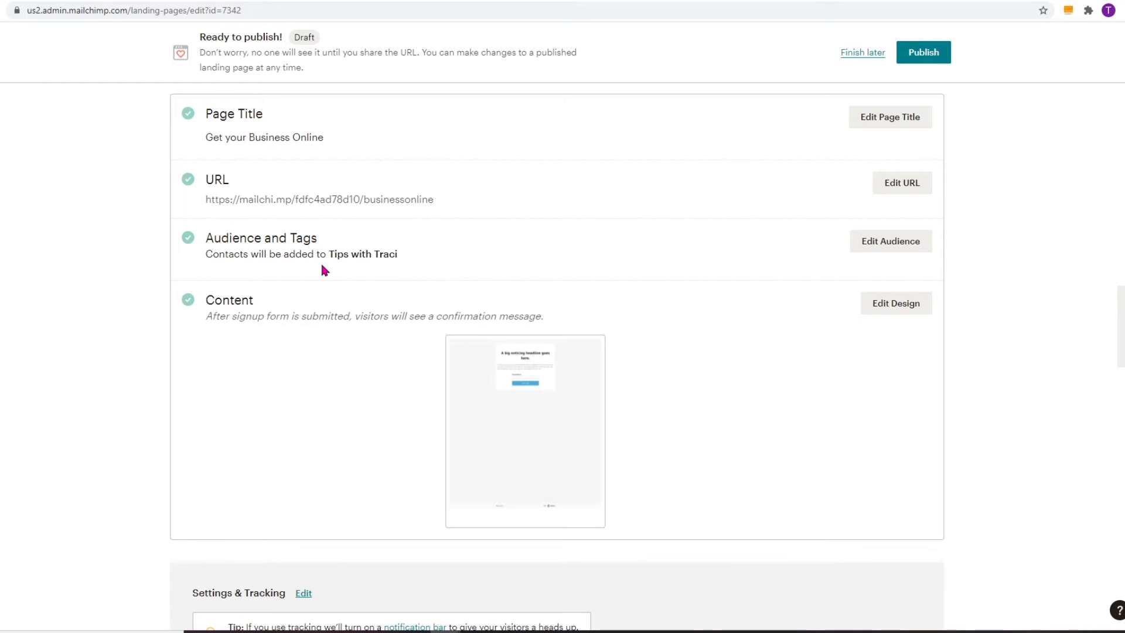
pyautogui.scroll(-2, 322, 270)
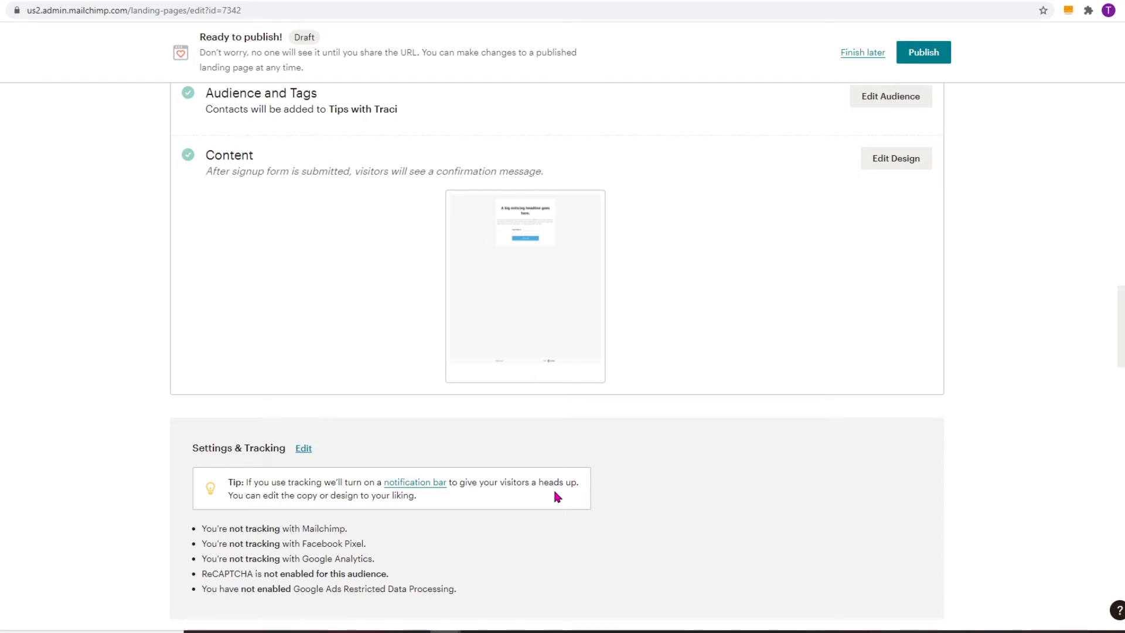
pyautogui.click(937, 54)
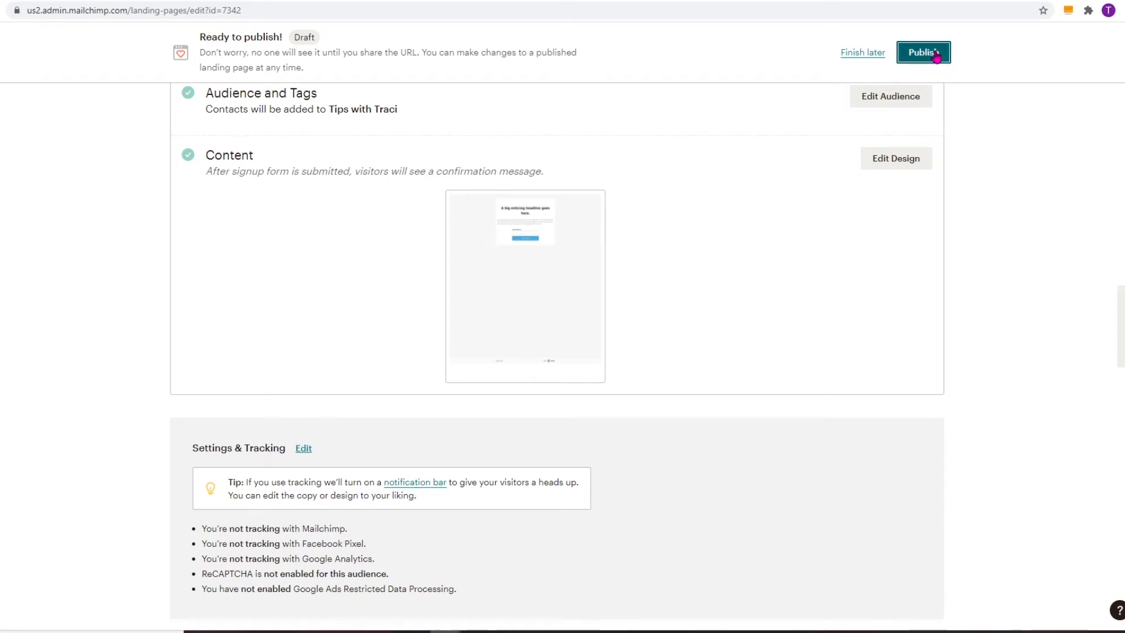
# Open the published landing page in a new tab and select its web address.
pyautogui.rightClick(191, 165)
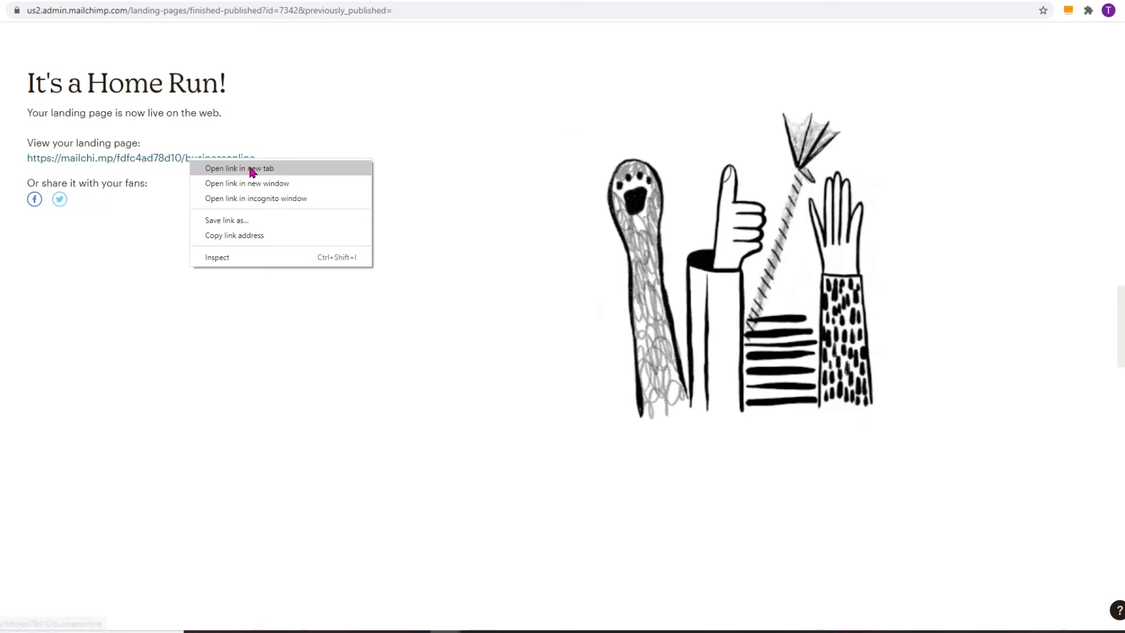
pyautogui.click(251, 169)
pyautogui.click(164, 16)
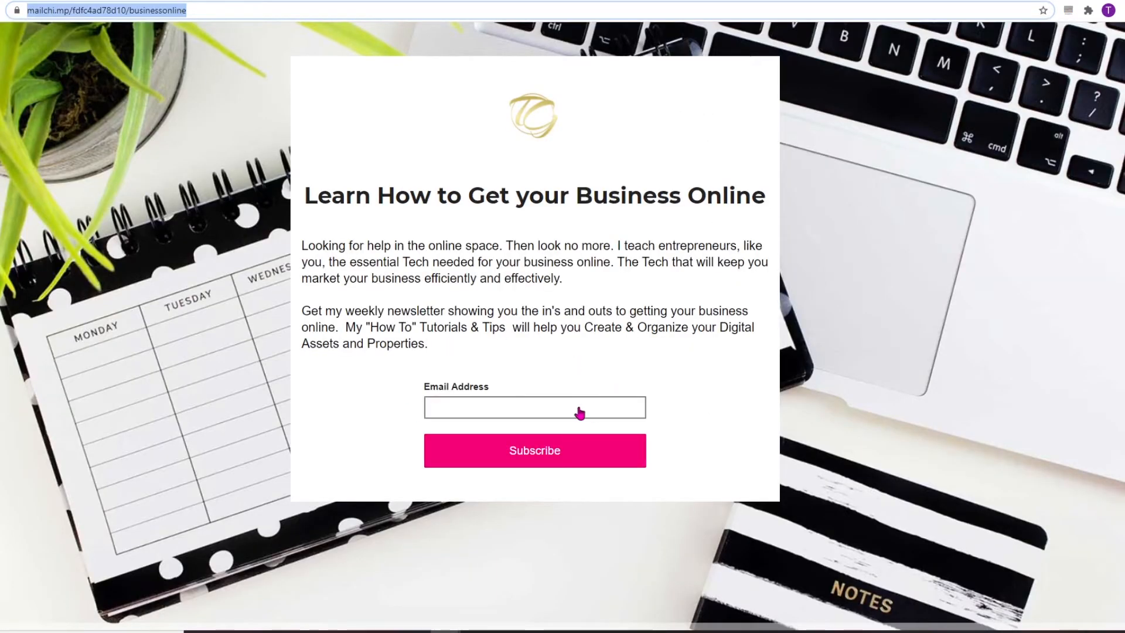
# Test the live signup form by subscribing with a test email address, and highlight the confirmation message.
pyautogui.click(524, 412)
pyautogui.hotkey('ctrl', 'v')
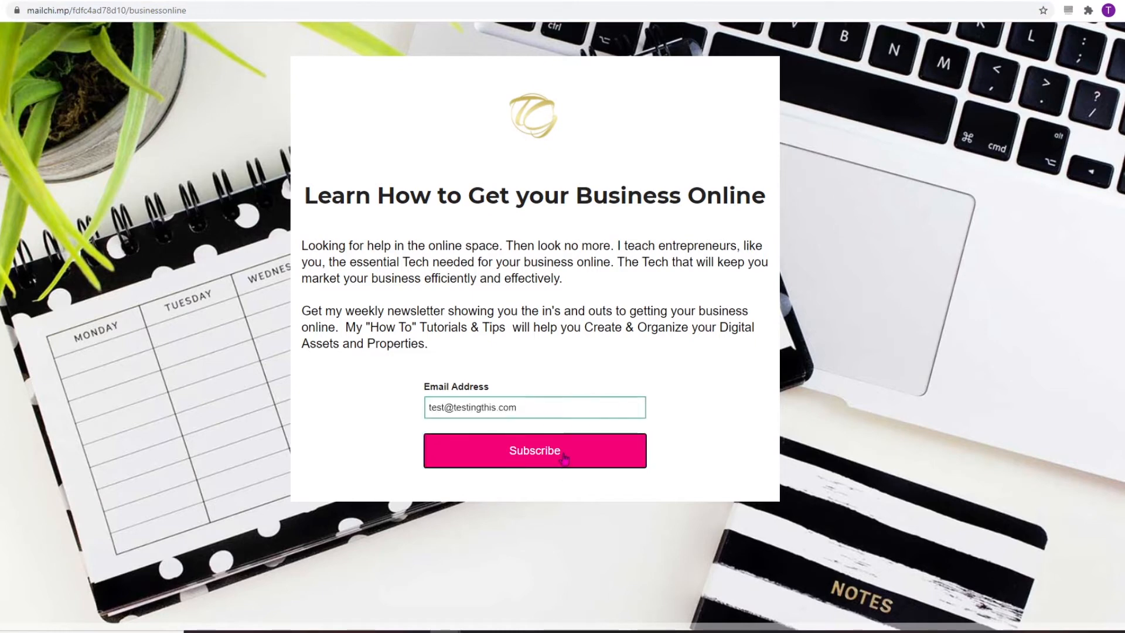
pyautogui.click(563, 455)
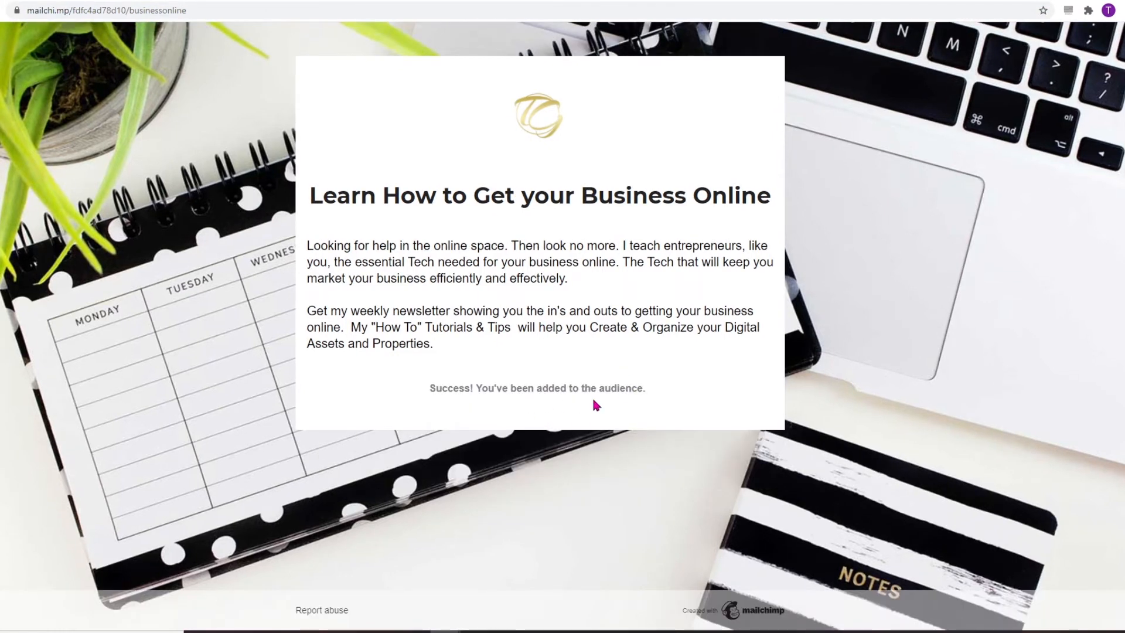
pyautogui.tripleClick(622, 392)
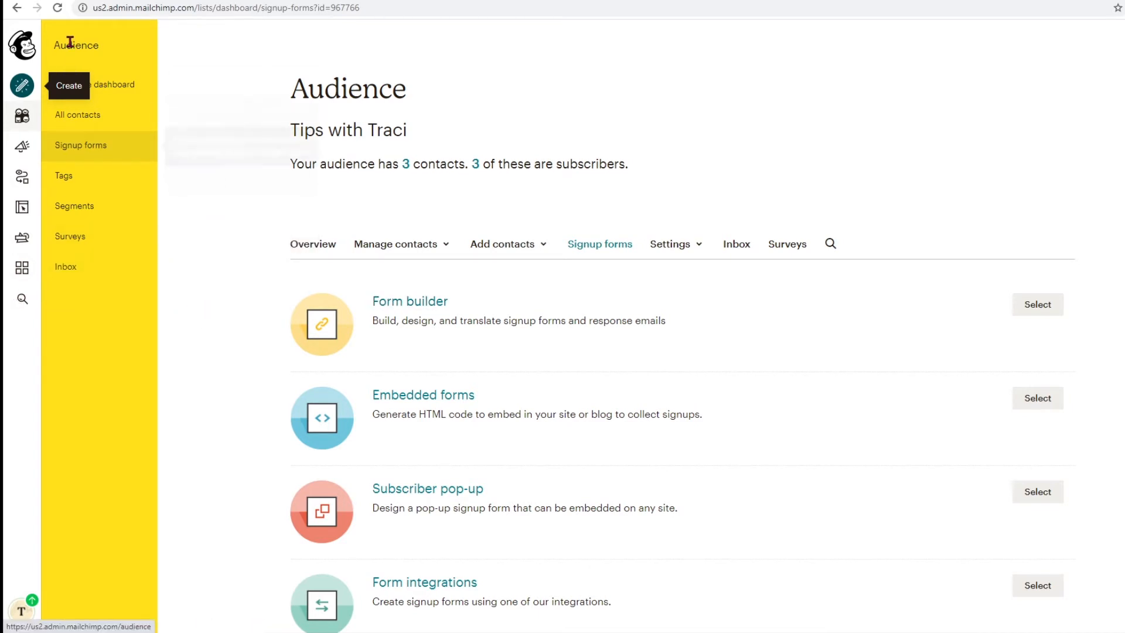
# Open the Form builder from the audience's signup forms and check the available forms and response emails.
pyautogui.click(81, 145)
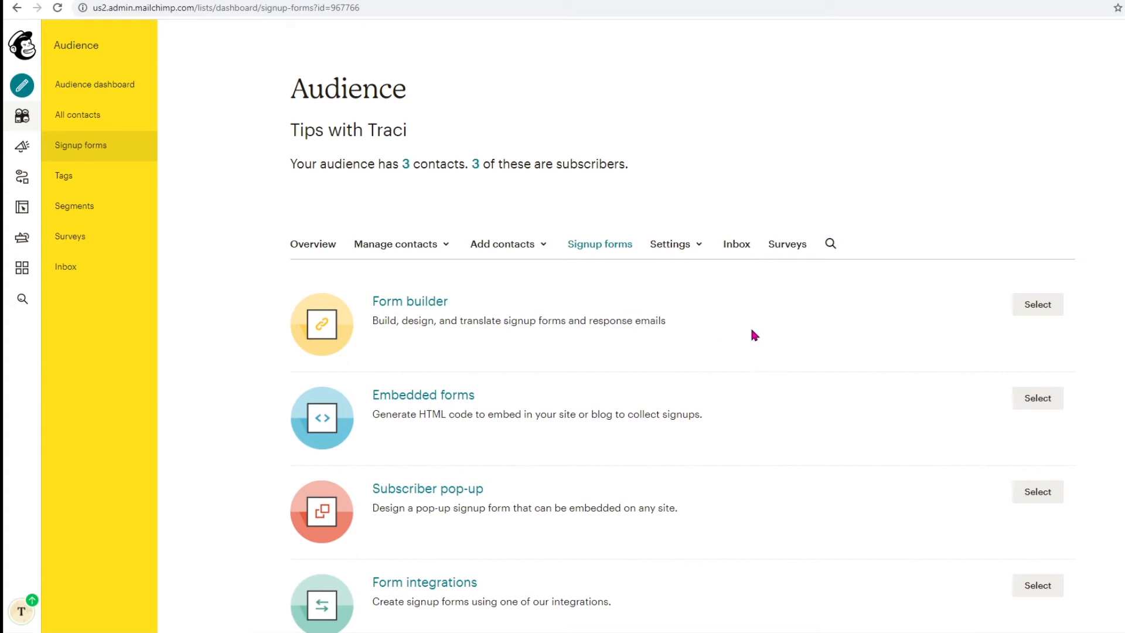
pyautogui.click(1036, 305)
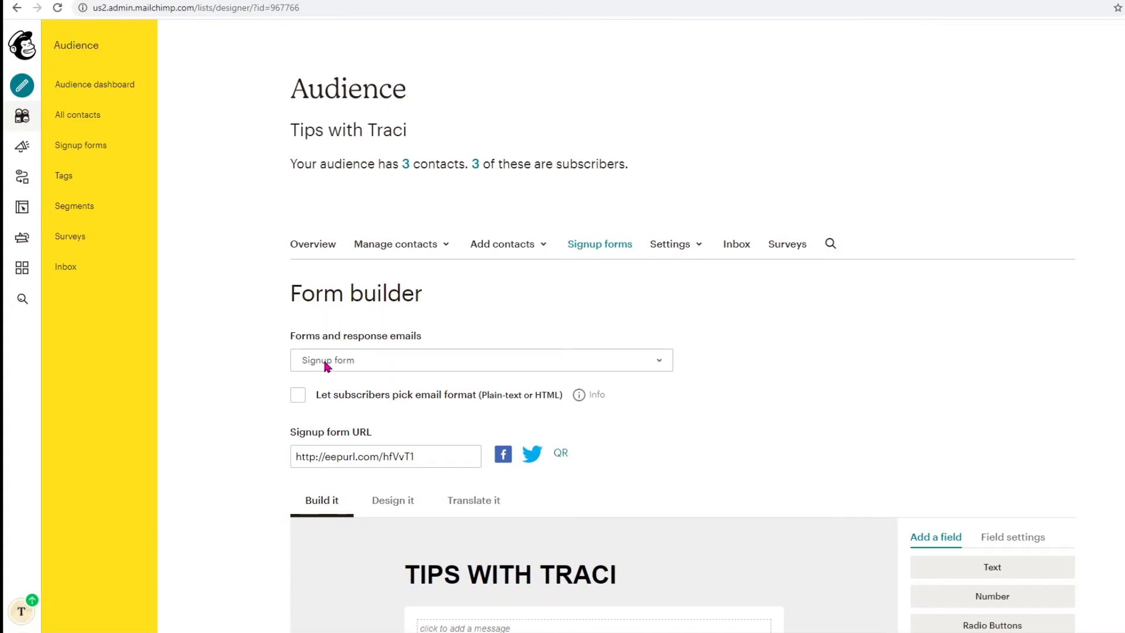
pyautogui.click(660, 364)
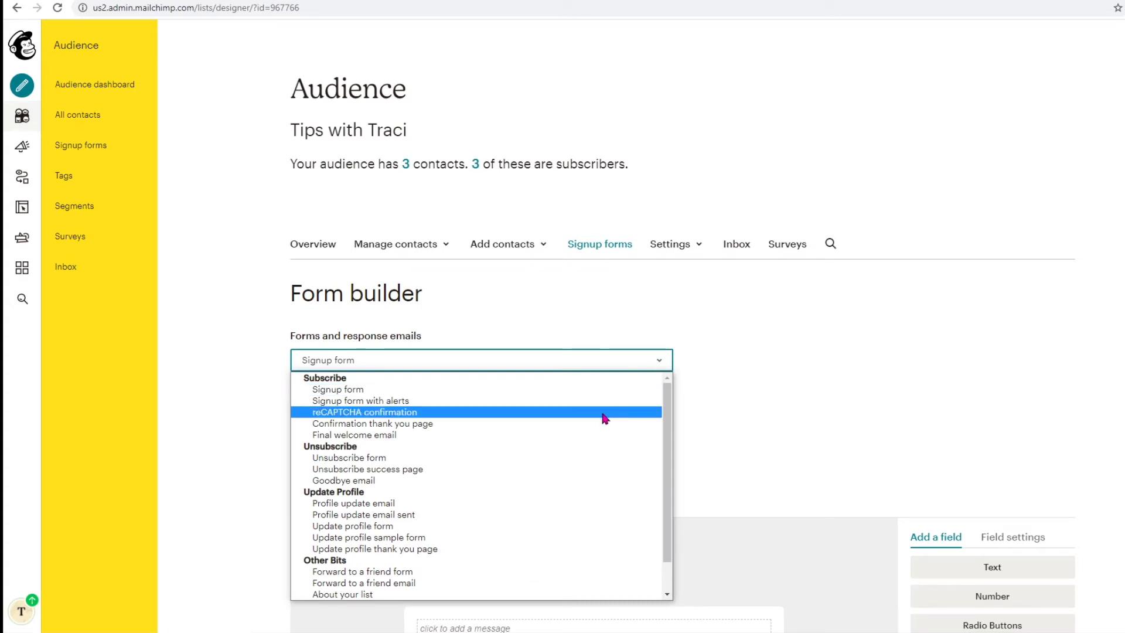
pyautogui.press('Escape')
# Shorten the email field's label to "Email" on the signup form and save the field.
pyautogui.scroll(-6, 623, 235)
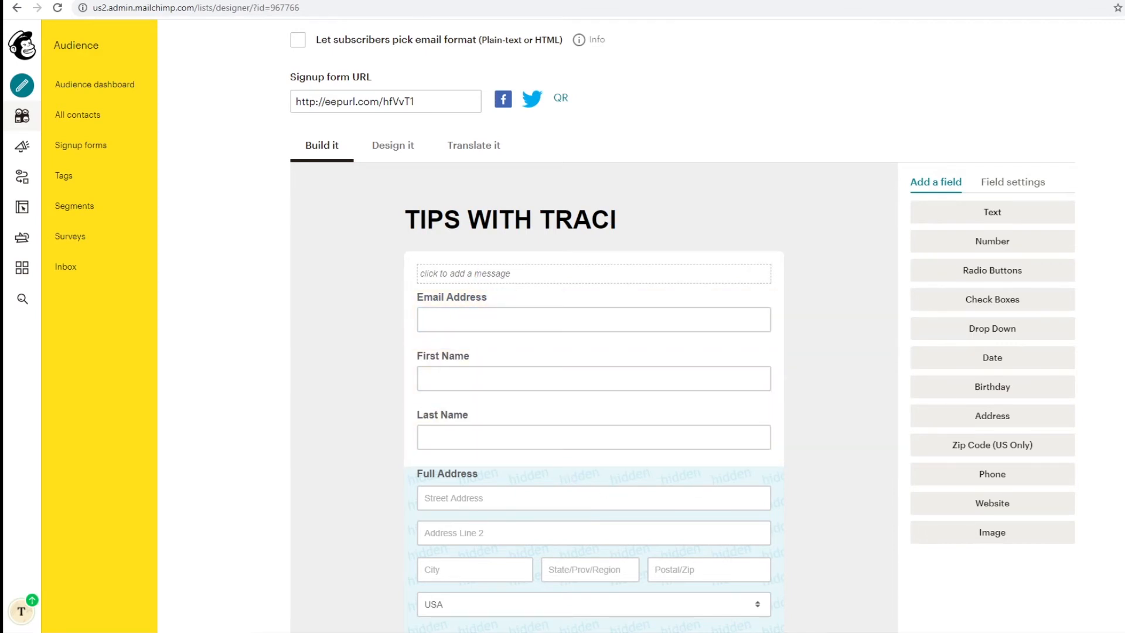
pyautogui.scroll(-2, 525, 532)
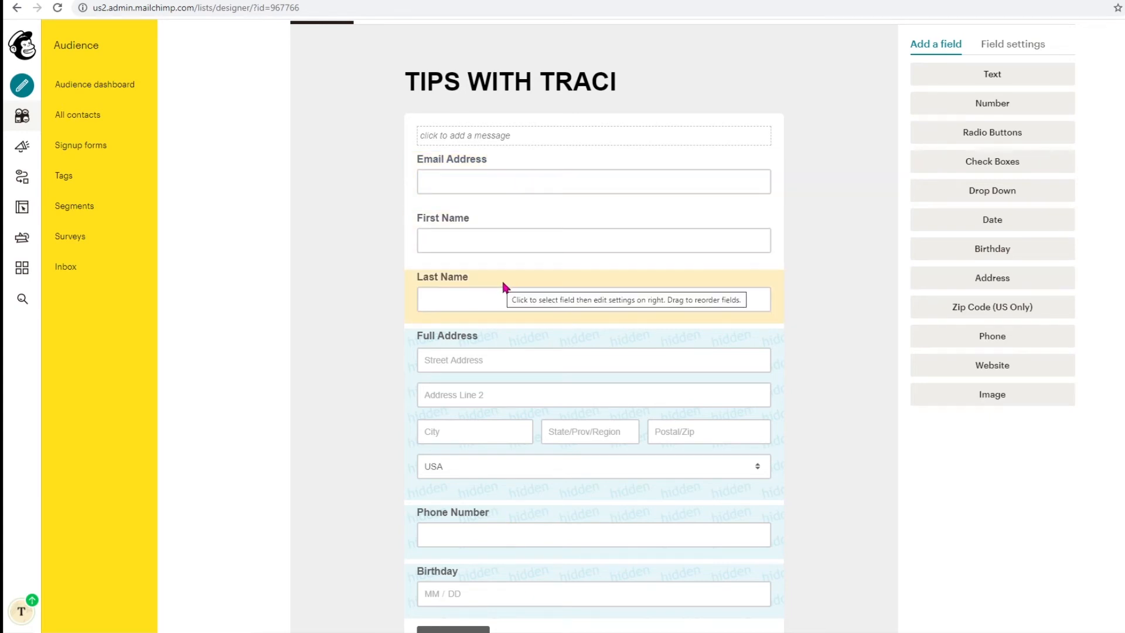
pyautogui.scroll(2, 527, 264)
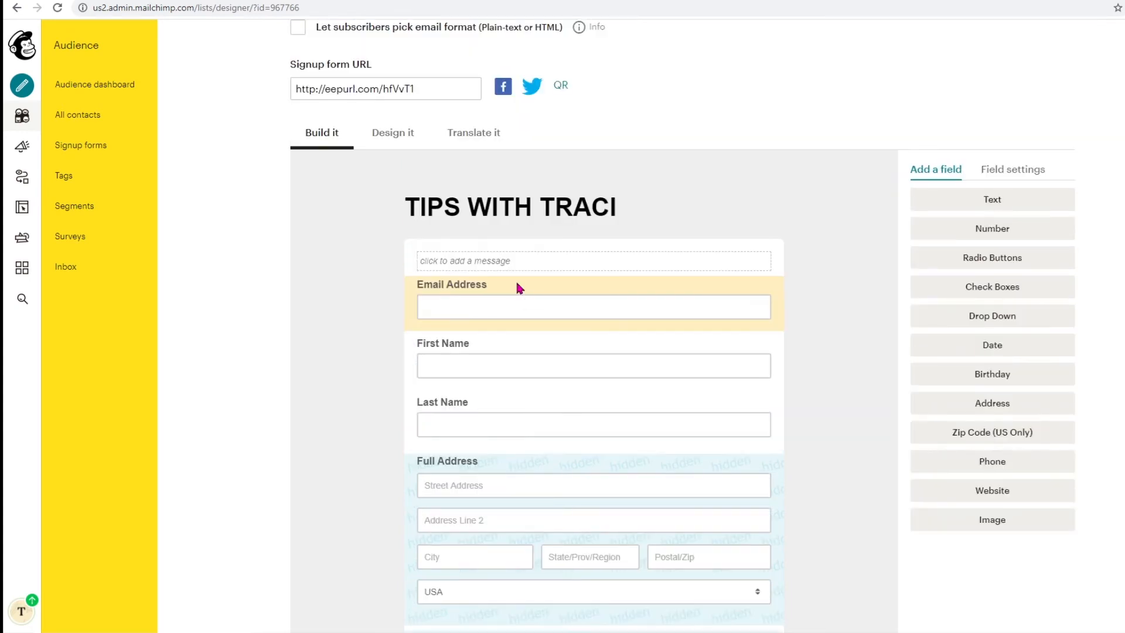
pyautogui.click(517, 281)
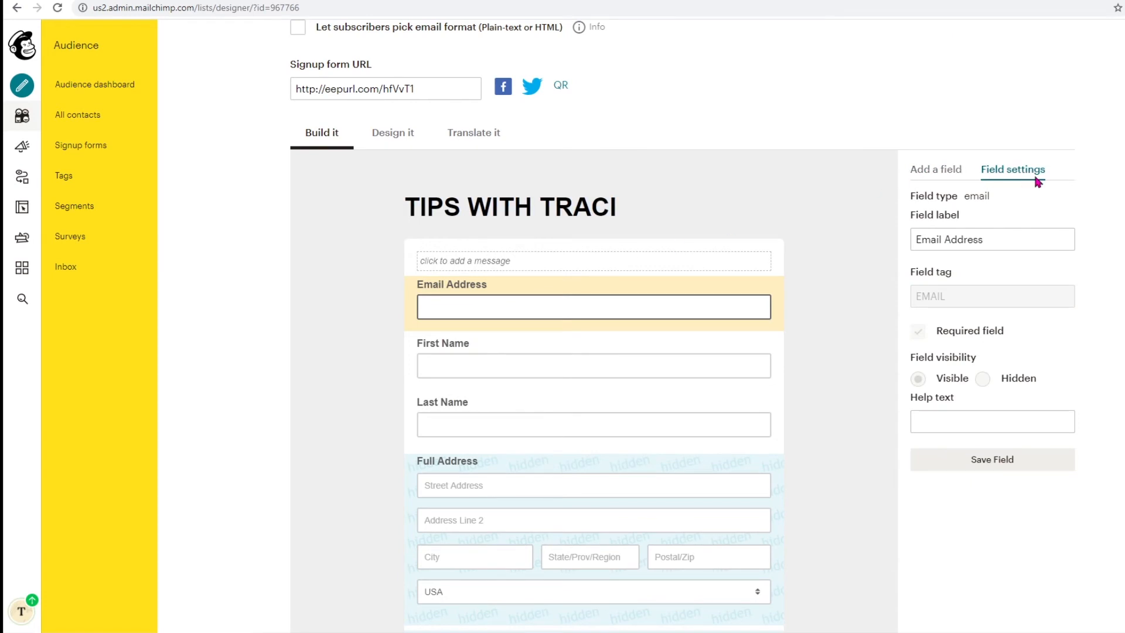
pyautogui.tripleClick(987, 239)
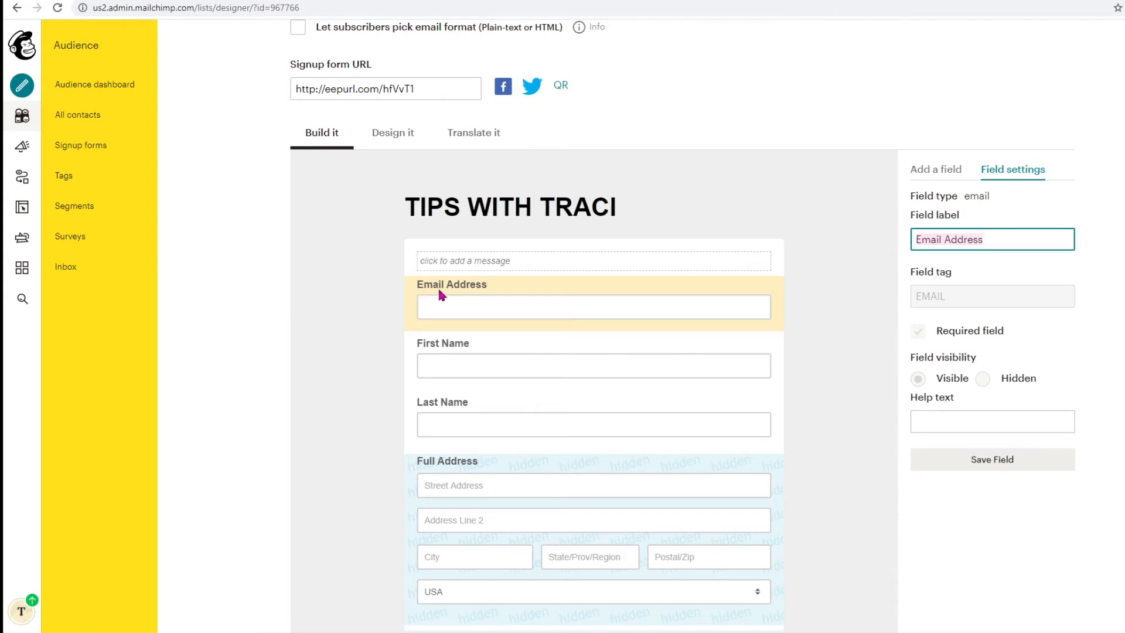
pyautogui.click(1012, 243)
pyautogui.press('BackSpace')
pyautogui.press('BackSpace')
pyautogui.press('BackSpace')
pyautogui.press('BackSpace')
pyautogui.press('BackSpace')
pyautogui.press('BackSpace')
pyautogui.press('BackSpace')
pyautogui.click(982, 463)
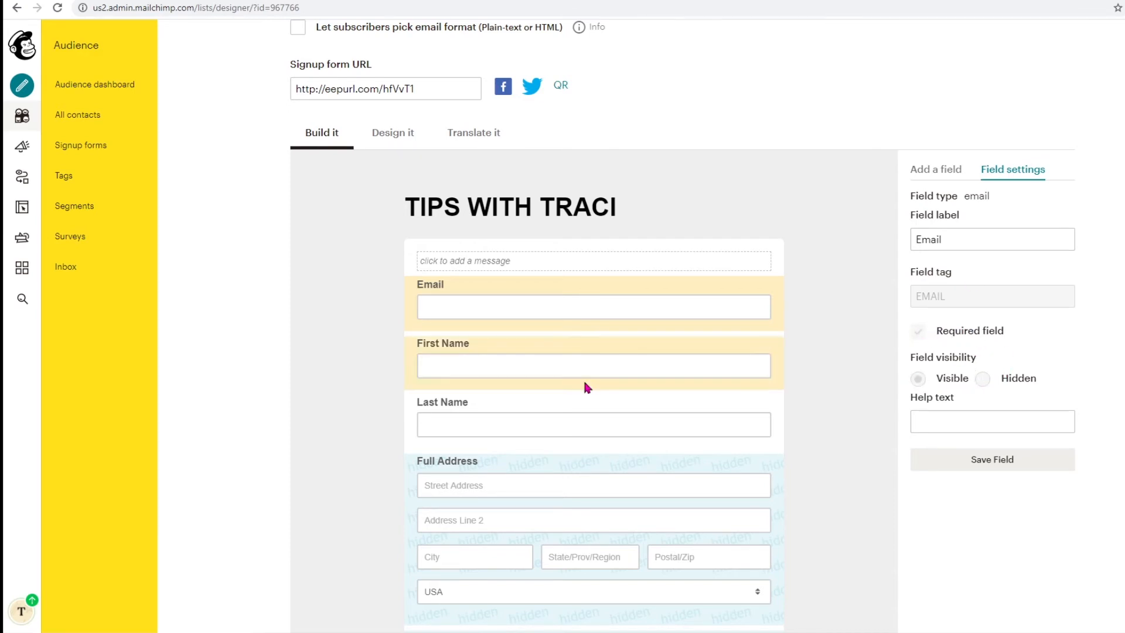
# Check the First Name field's visibility and required settings, and the field types that can be added.
pyautogui.click(569, 360)
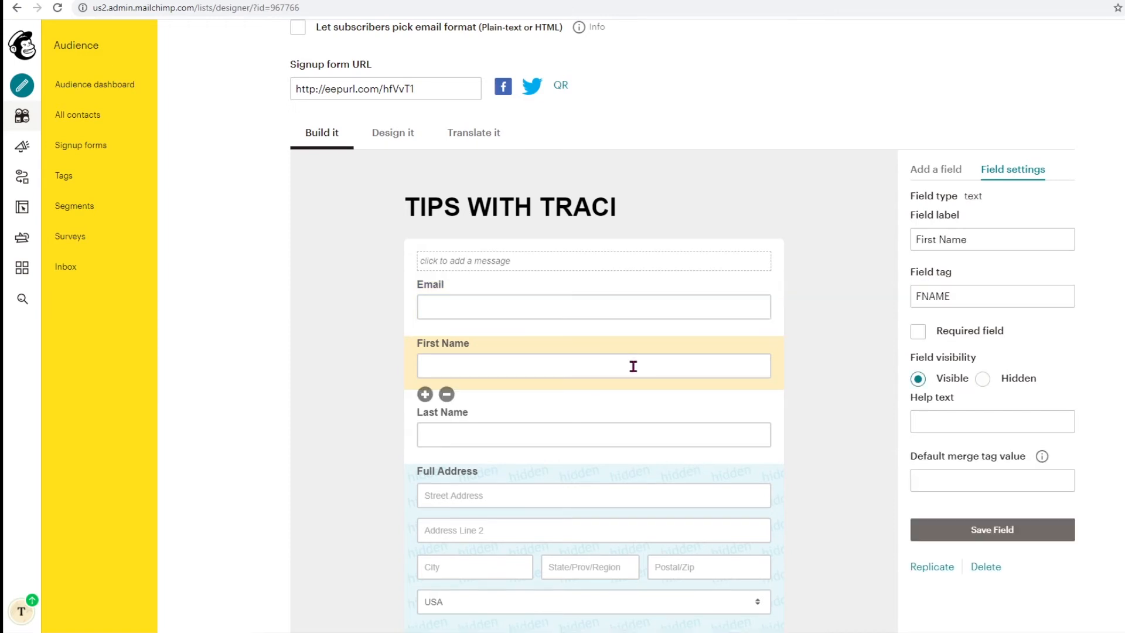
pyautogui.click(982, 379)
pyautogui.click(918, 379)
pyautogui.click(919, 332)
pyautogui.click(936, 169)
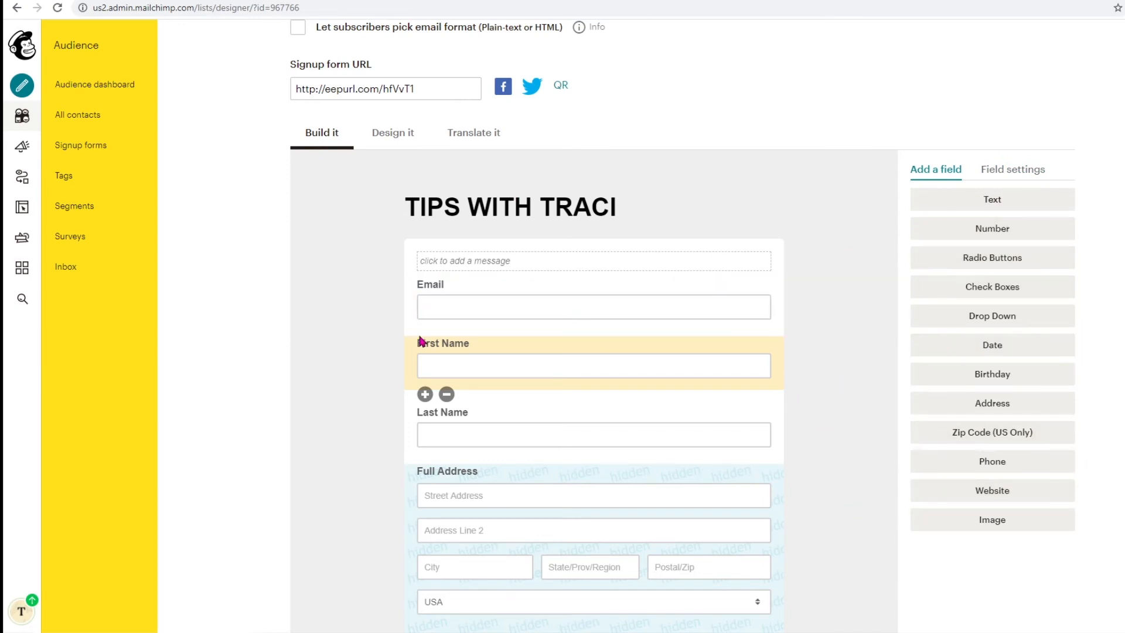
# Set the signup form's page background color to #ffffff in the design settings.
pyautogui.click(391, 134)
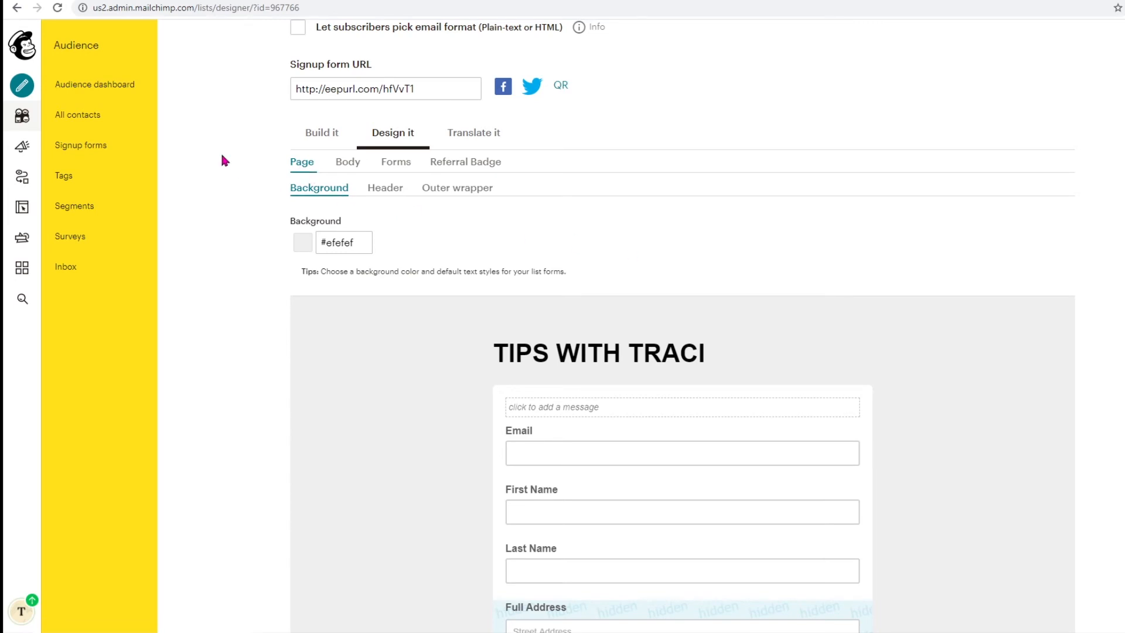
pyautogui.click(360, 244)
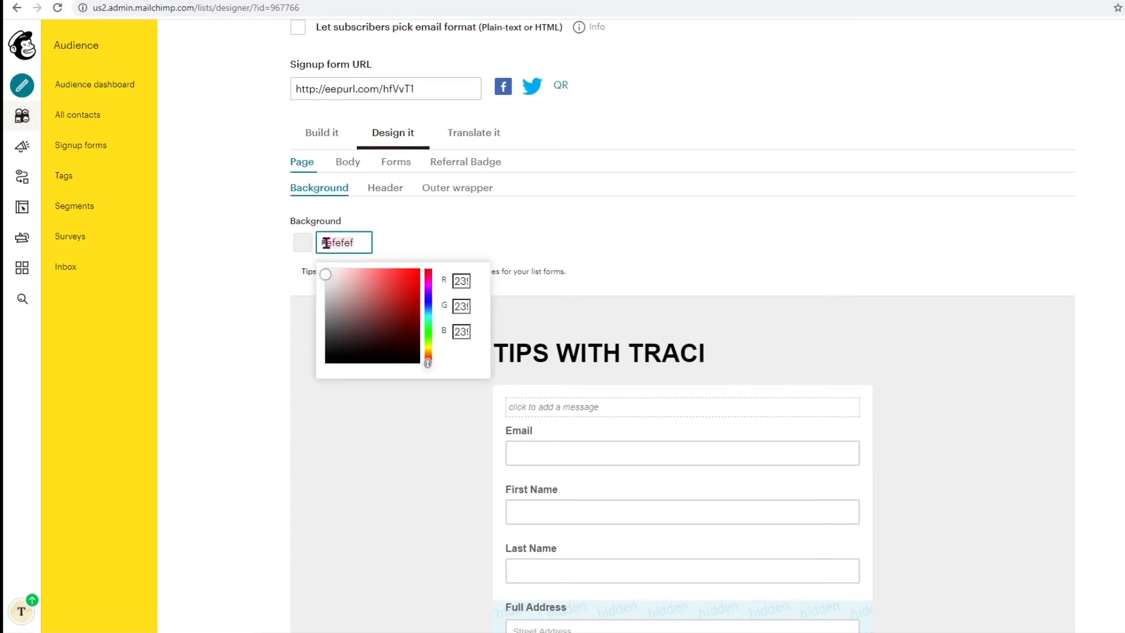
pyautogui.hotkey('ctrl', 'a')
pyautogui.write('#ffffff')
pyautogui.click(831, 290)
# Set the background color of the signup form's outer wrapper to #ffffff.
pyautogui.click(457, 187)
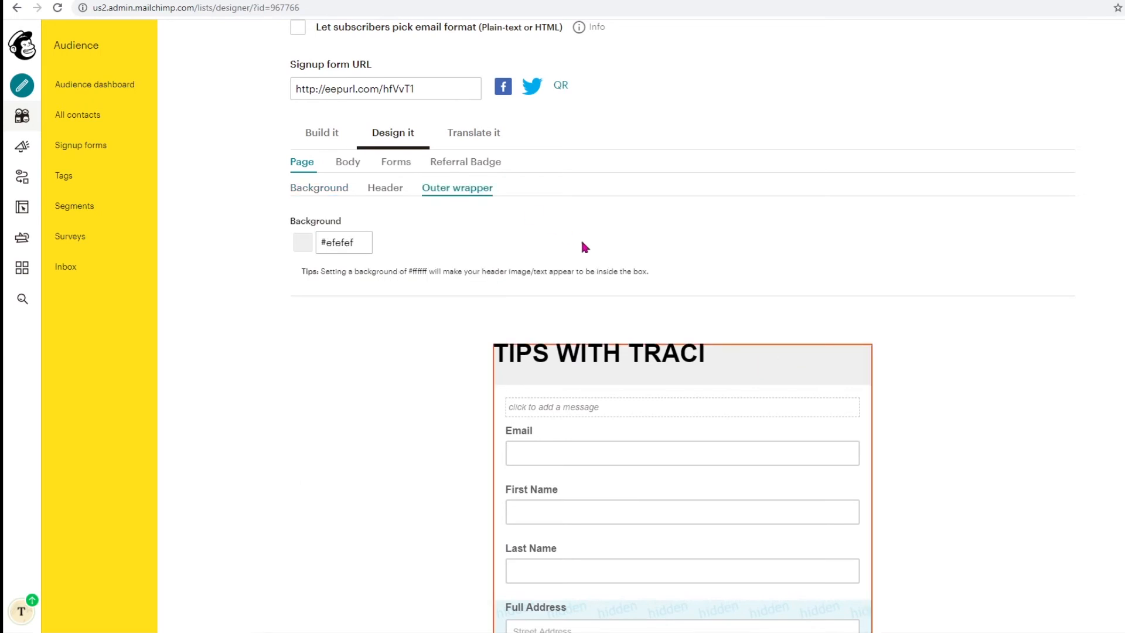
pyautogui.click(300, 245)
pyautogui.click(298, 247)
pyautogui.click(346, 242)
pyautogui.hotkey('ctrl', 'a')
pyautogui.write('#ffffff')
pyautogui.click(963, 365)
# Switch the form's referral badge to the black-on-white Mailchimp logo and set its image alignment to Center.
pyautogui.scroll(3, 962, 365)
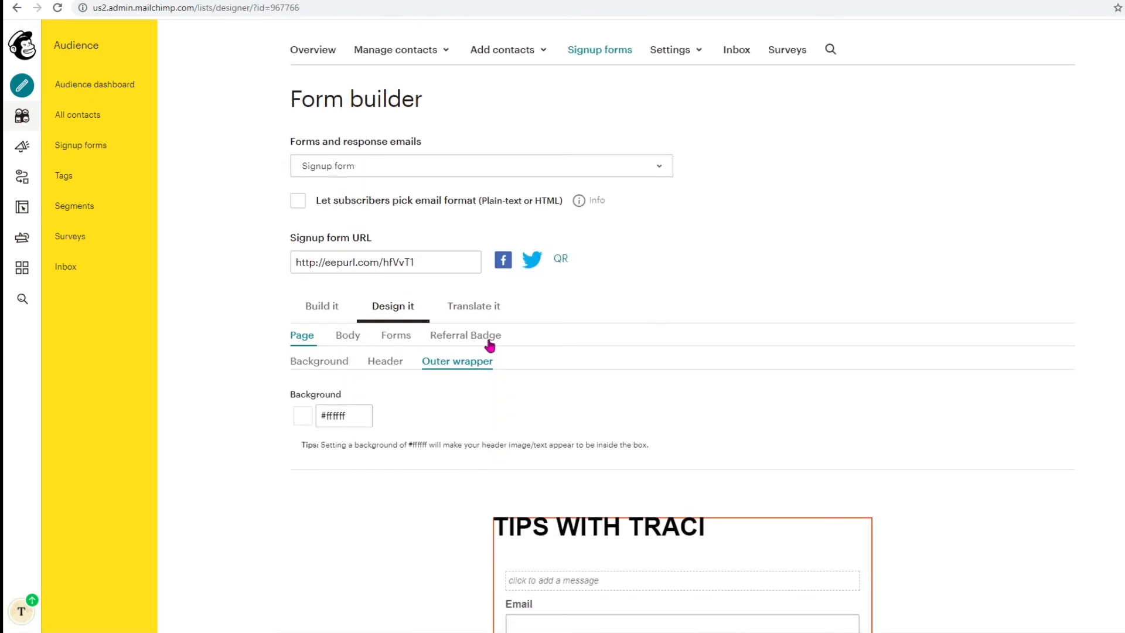
pyautogui.click(459, 334)
pyautogui.click(790, 384)
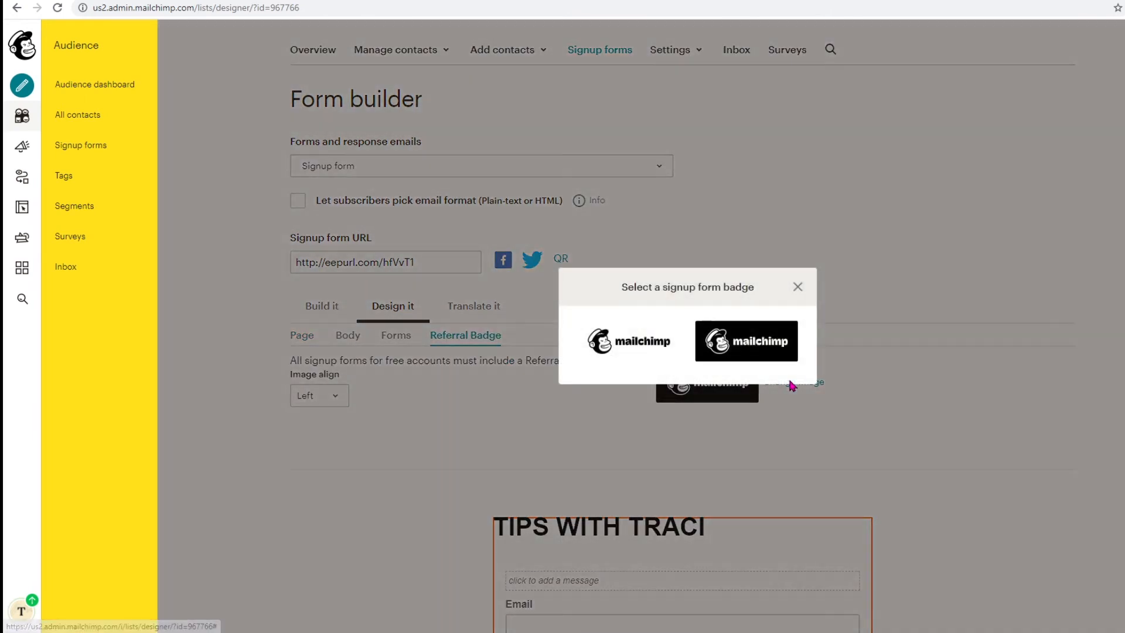
pyautogui.click(630, 347)
pyautogui.click(319, 396)
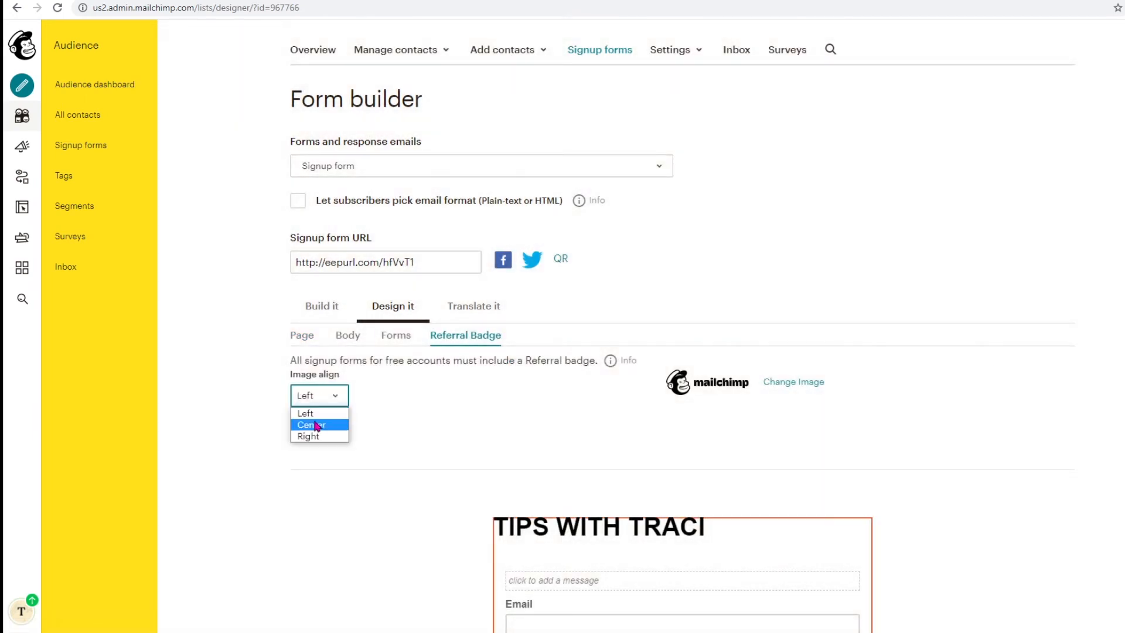
pyautogui.click(307, 422)
# Center the signup form's header title, change its font to Verdana, and save the header content.
pyautogui.scroll(3, 1123, 180)
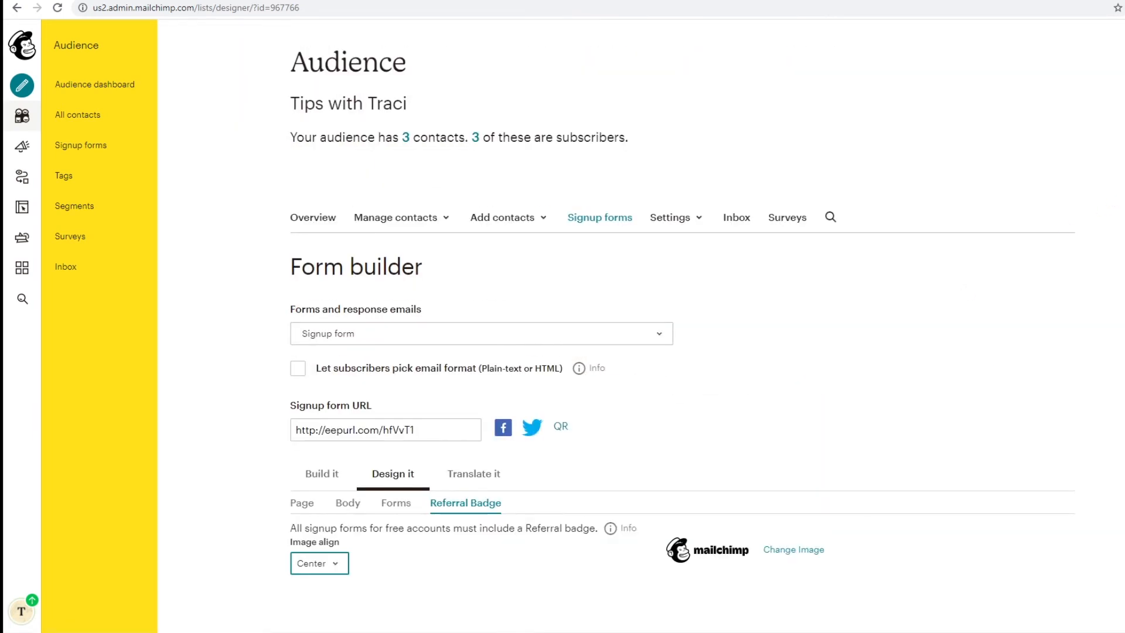
pyautogui.scroll(-8, 698, 293)
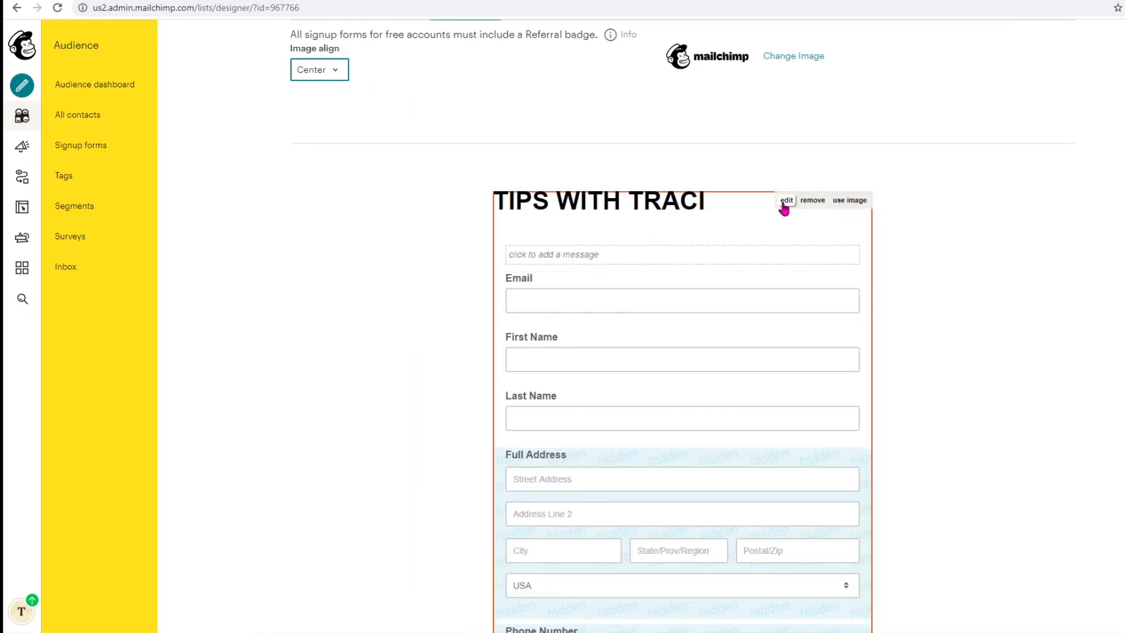
pyautogui.click(783, 203)
pyautogui.moveTo(665, 349); pyautogui.dragTo(450, 350)
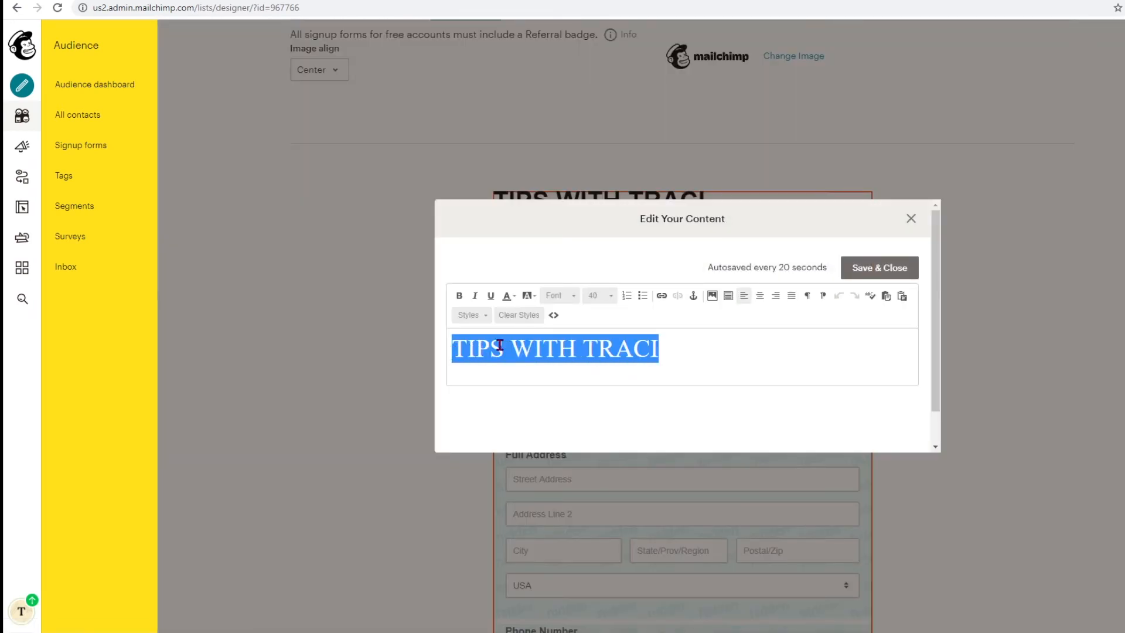
pyautogui.click(765, 295)
pyautogui.click(572, 294)
pyautogui.scroll(-3, 592, 363)
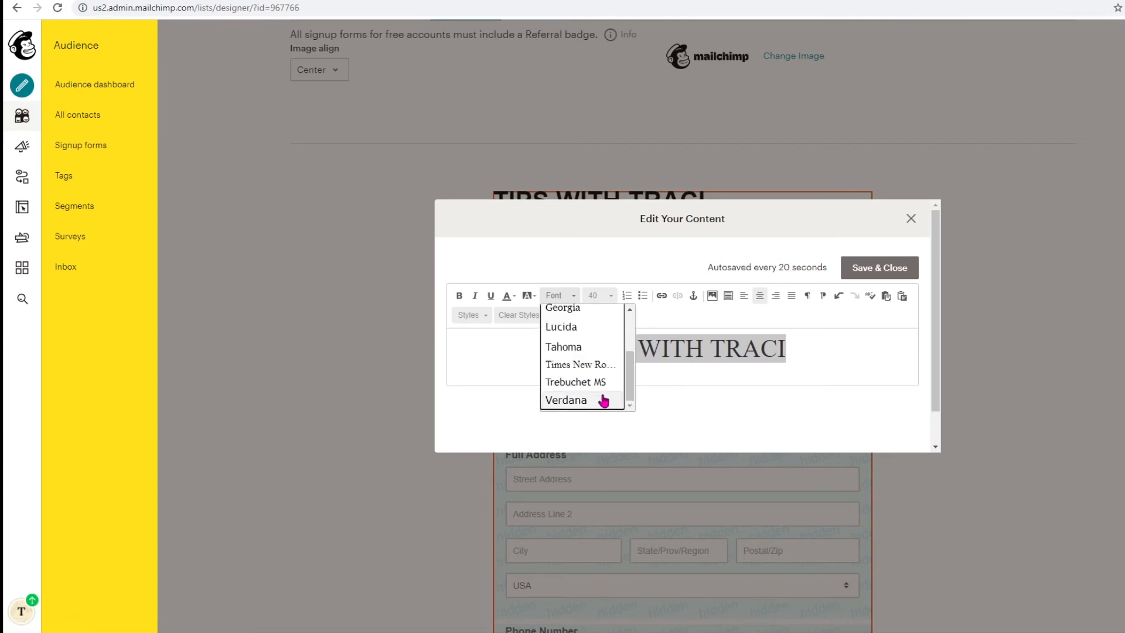
pyautogui.click(604, 401)
pyautogui.click(873, 268)
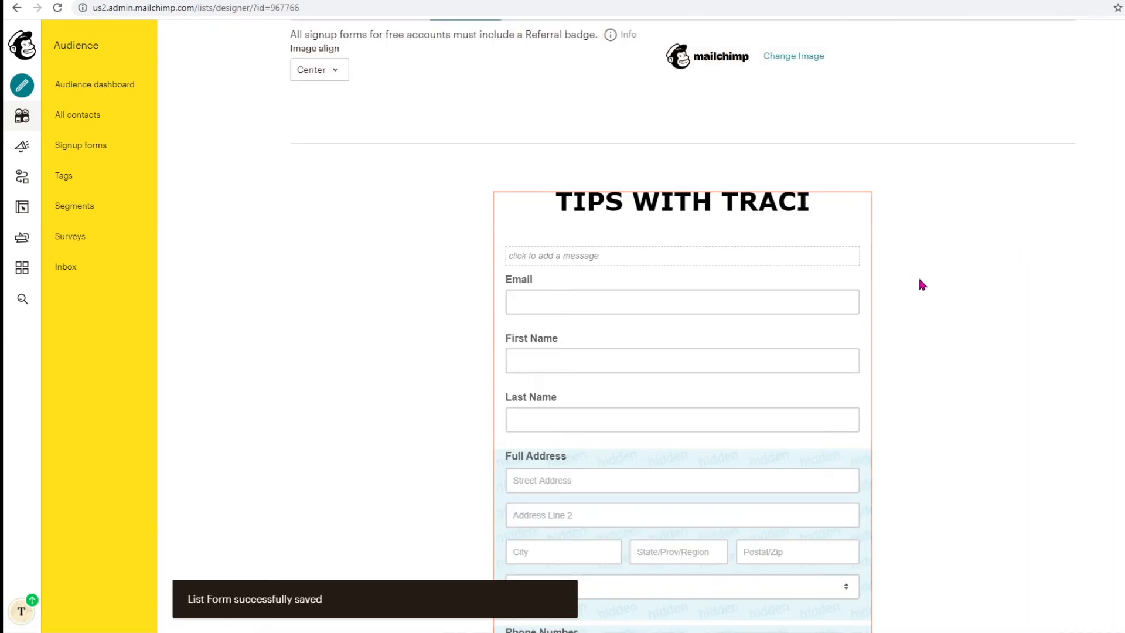
# Open the Confirmation thank you page among the forms and response emails and review its content and redirect URL option.
pyautogui.scroll(7, 193, 322)
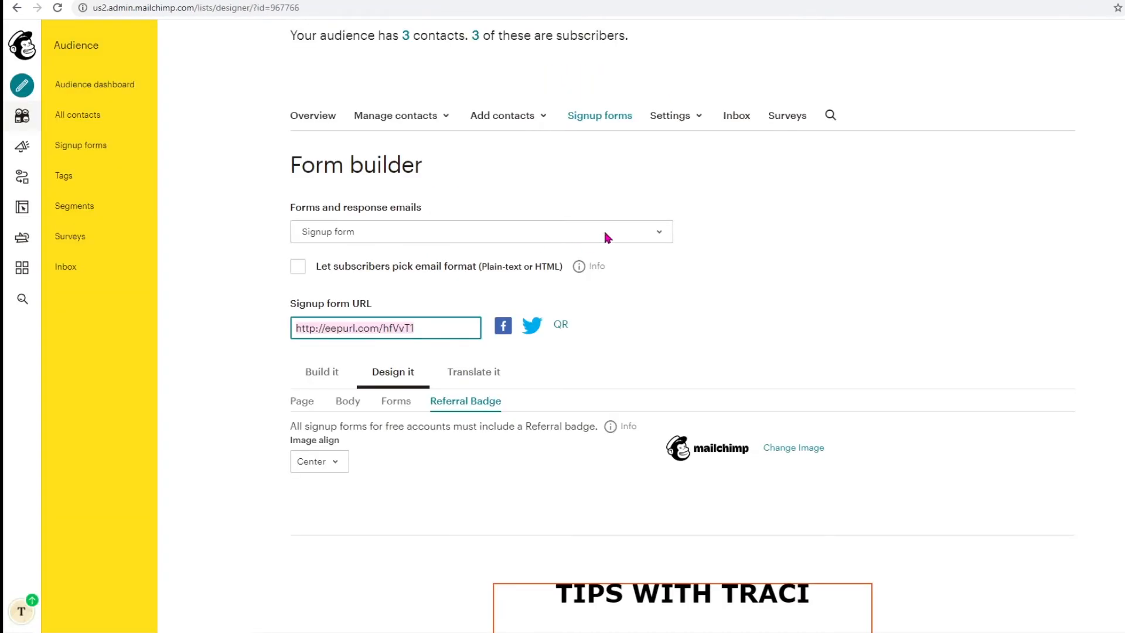
pyautogui.click(668, 232)
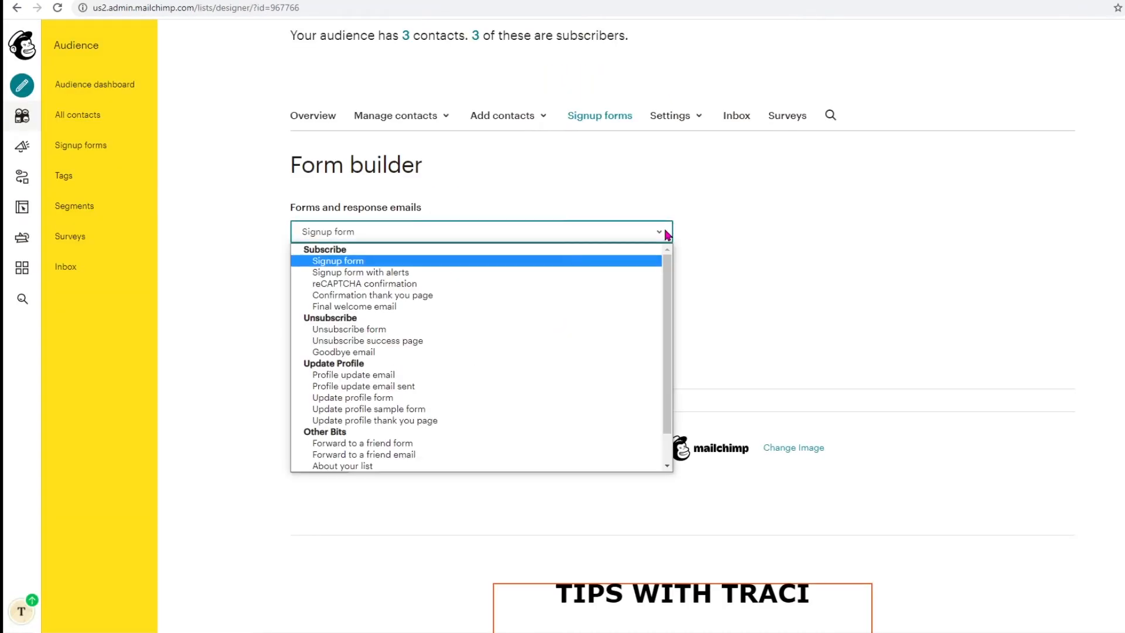
pyautogui.click(603, 273)
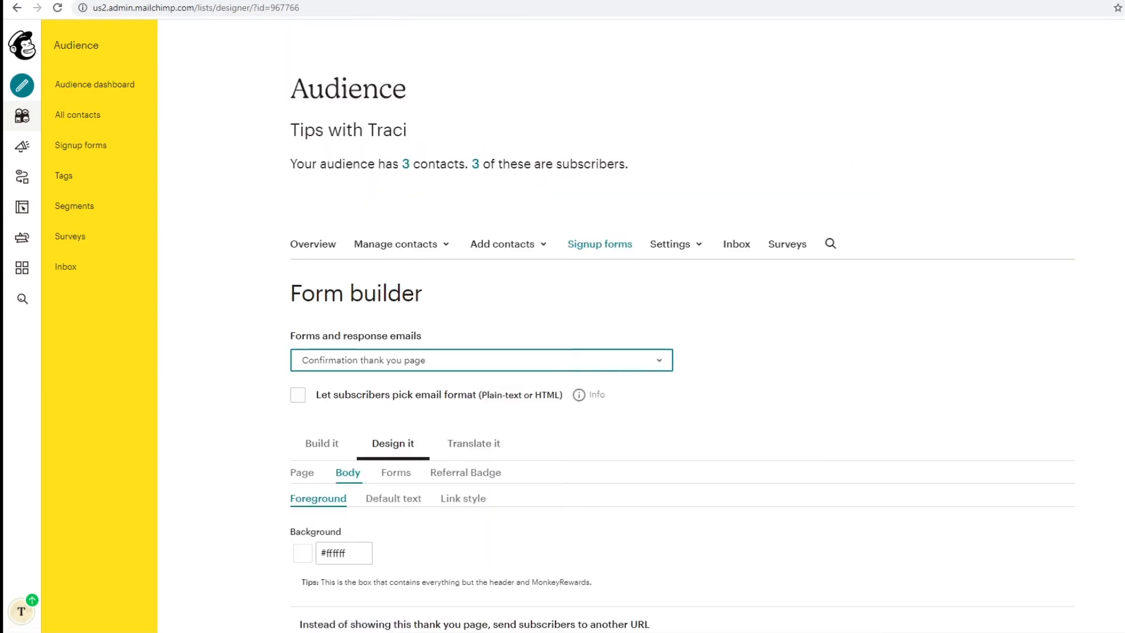
pyautogui.scroll(-8, 683, 328)
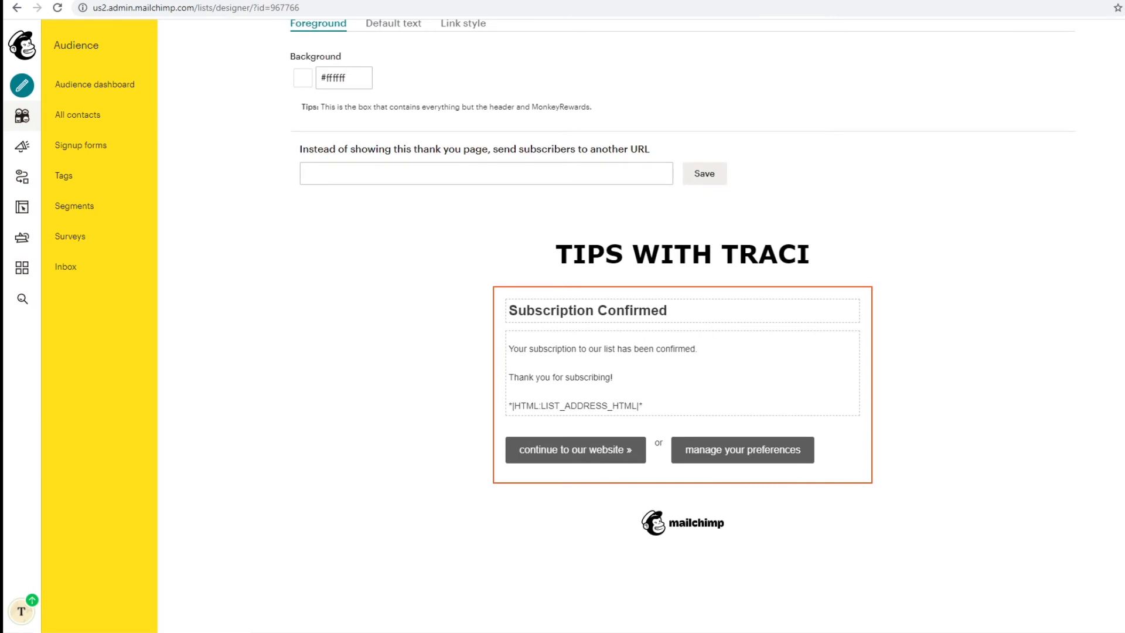
pyautogui.scroll(6, 683, 328)
pyautogui.scroll(-2, 682, 328)
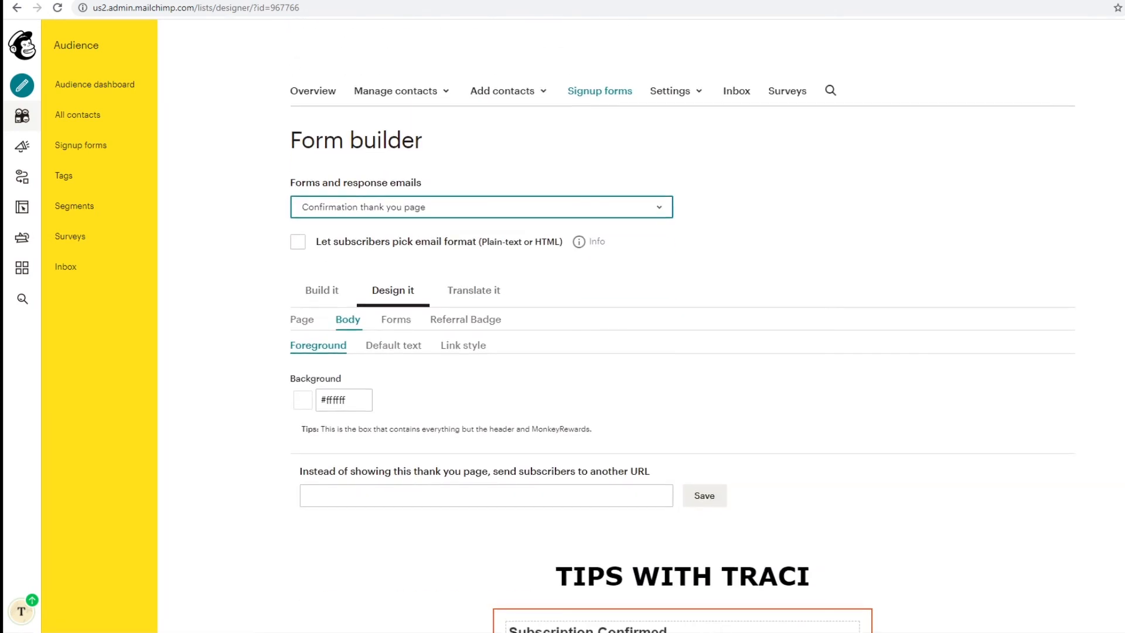
# Open the Profile update email and review its message about changing subscription preferences.
pyautogui.hotkey('alt', 'Down')
pyautogui.click(618, 360)
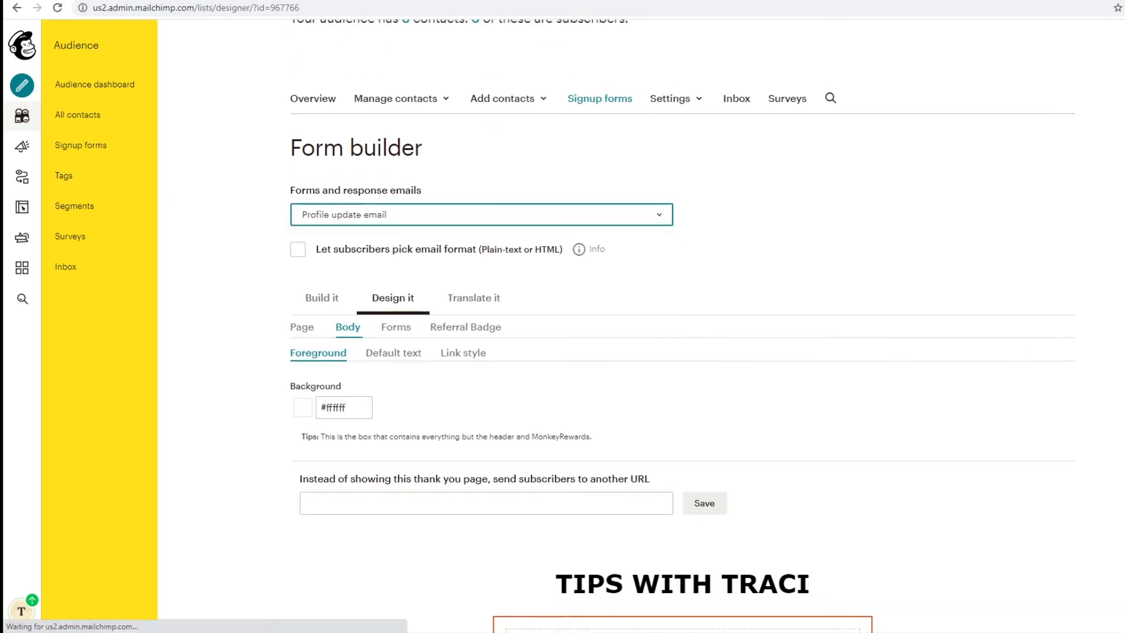
pyautogui.scroll(-4, 683, 328)
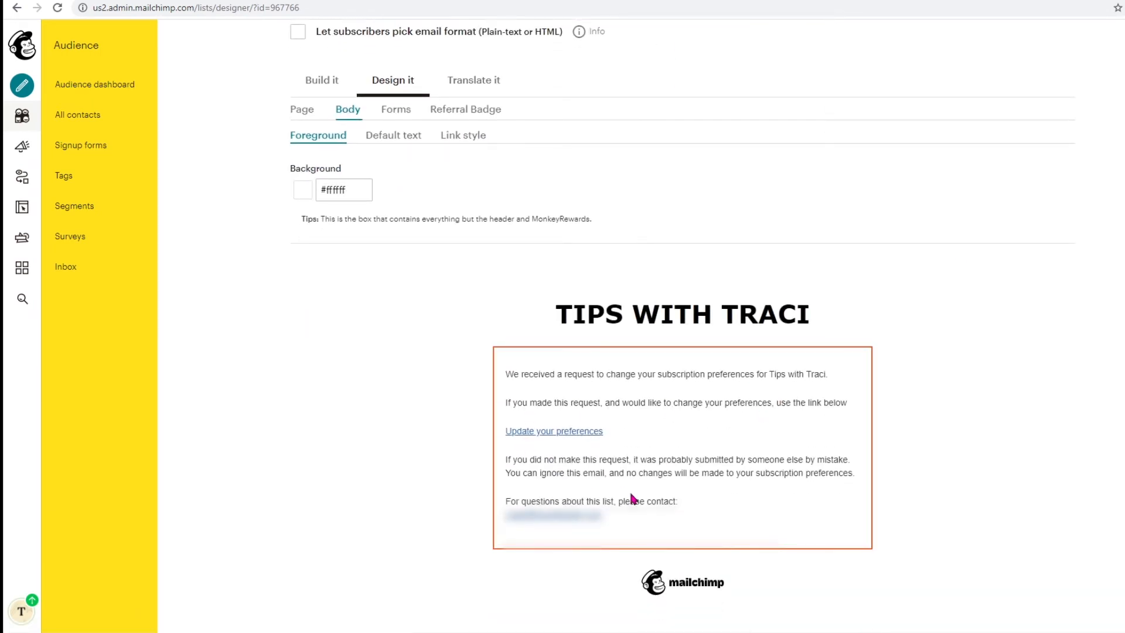
pyautogui.scroll(3, 747, 513)
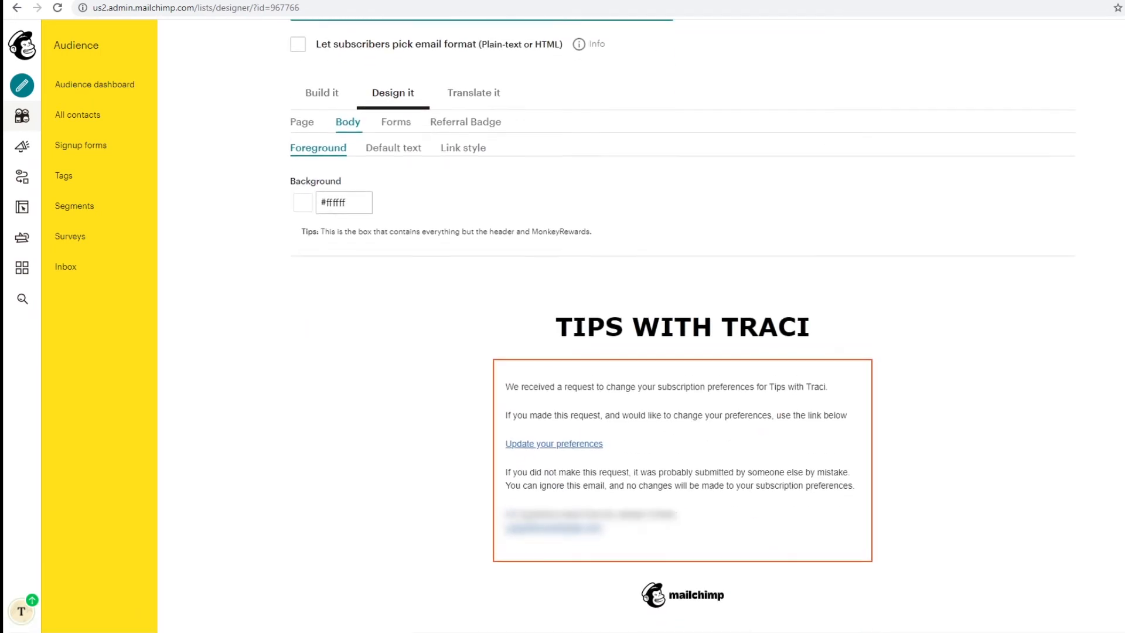
pyautogui.scroll(1, 955, 158)
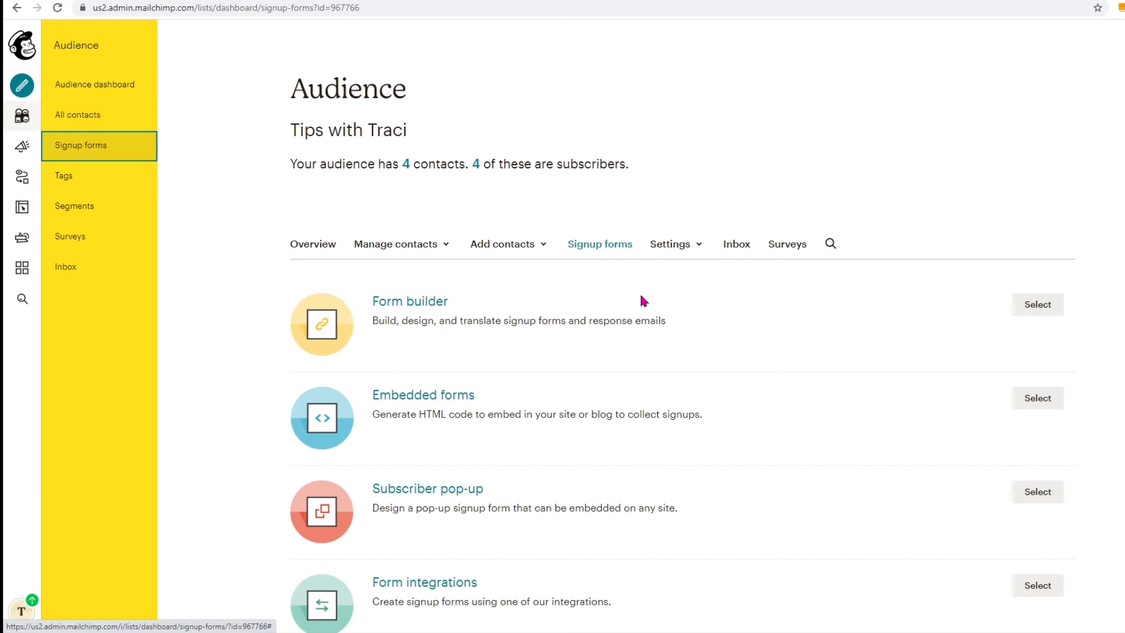
# Reopen the Form builder from the audience's signup forms and check the signup form's design and build views.
pyautogui.click(1046, 306)
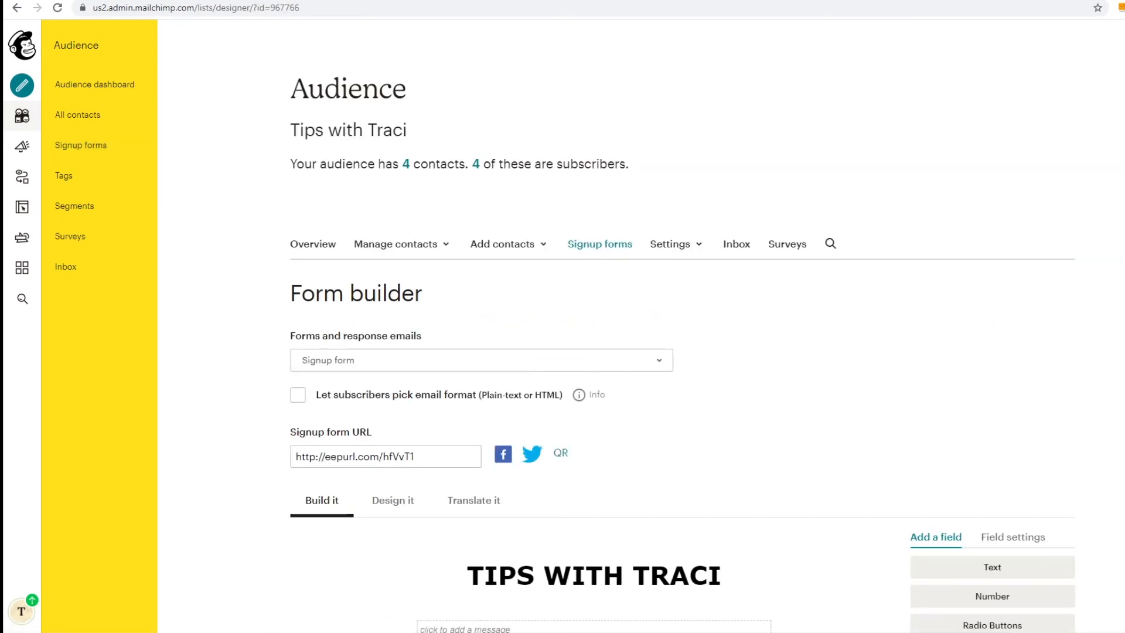
pyautogui.click(392, 500)
pyautogui.scroll(-3, 393, 500)
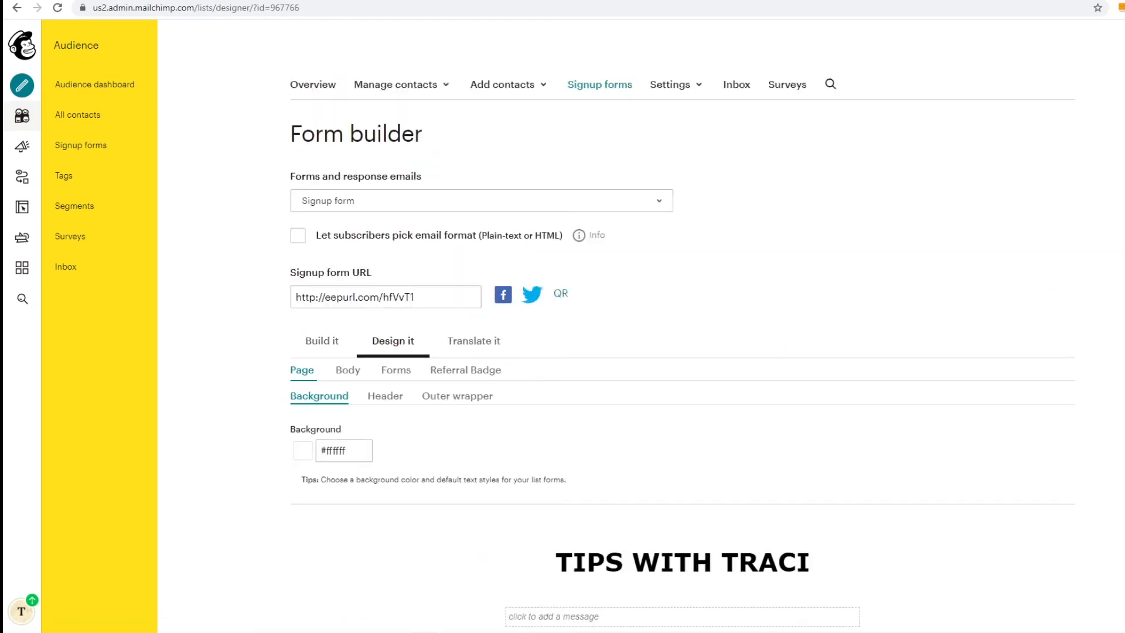
pyautogui.click(322, 341)
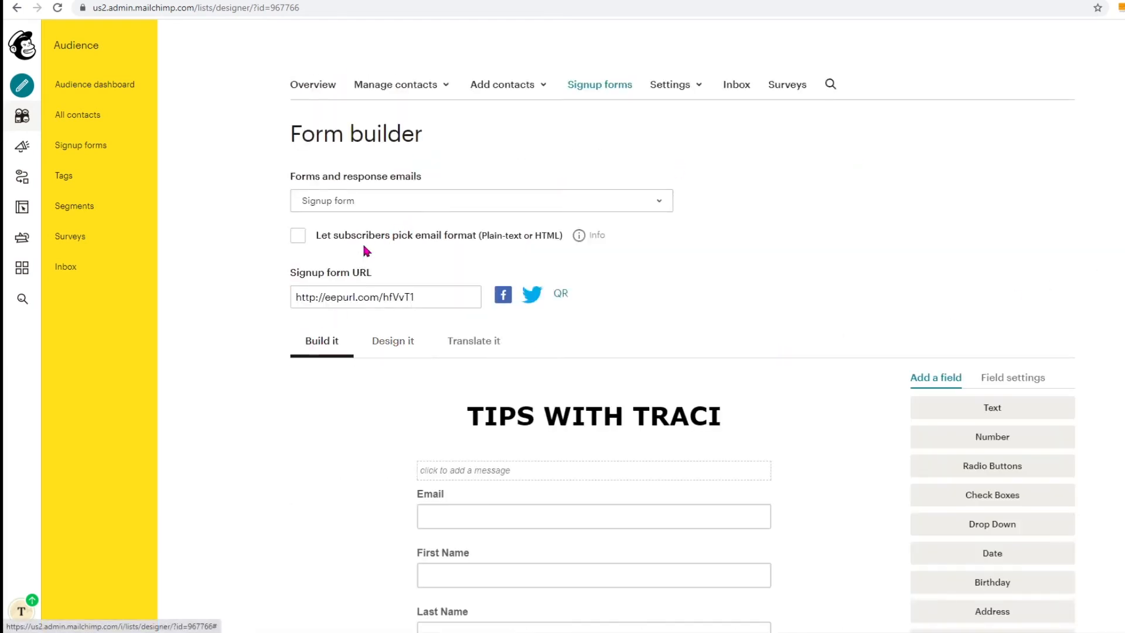
# Open the Final welcome email in the Form builder and turn on sending it to subscribers.
pyautogui.click(661, 202)
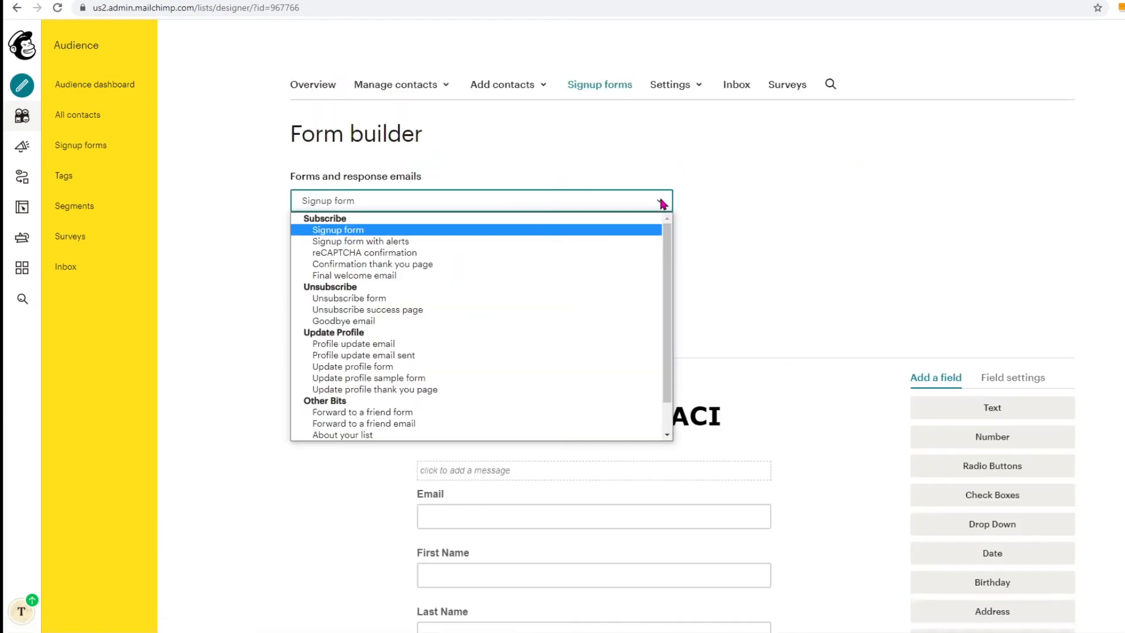
pyautogui.click(453, 275)
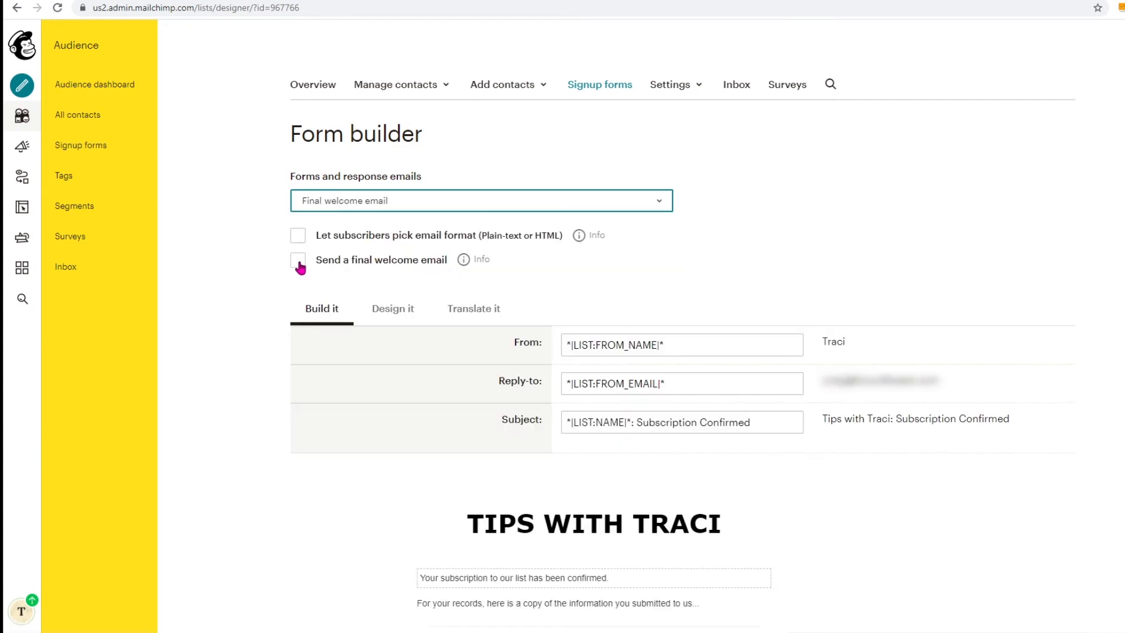
pyautogui.click(299, 265)
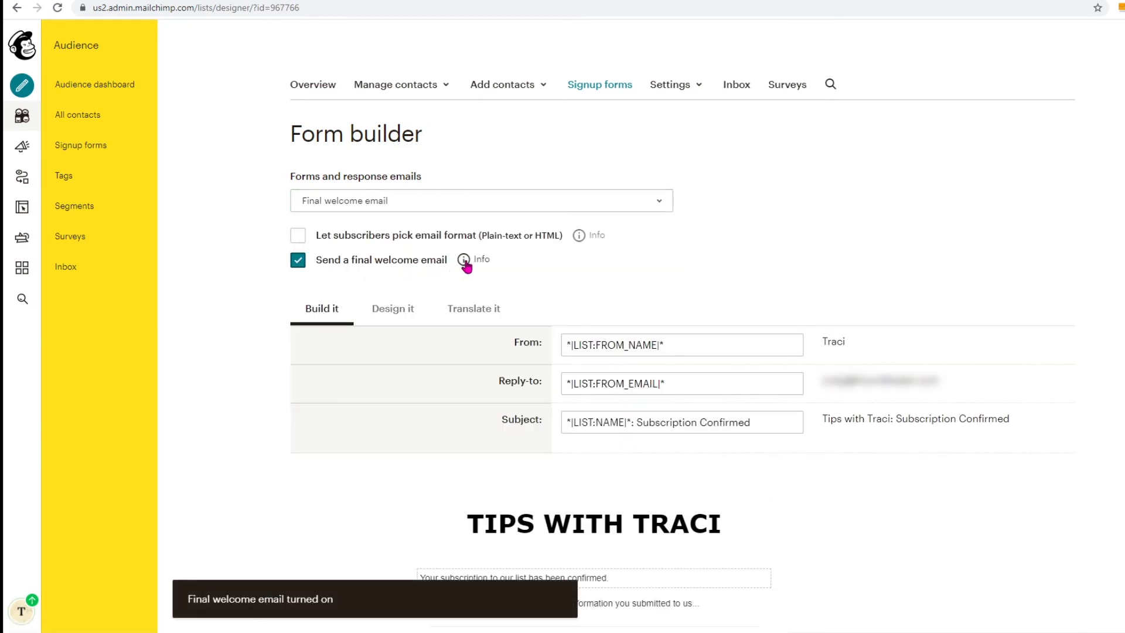
pyautogui.moveTo(464, 262)
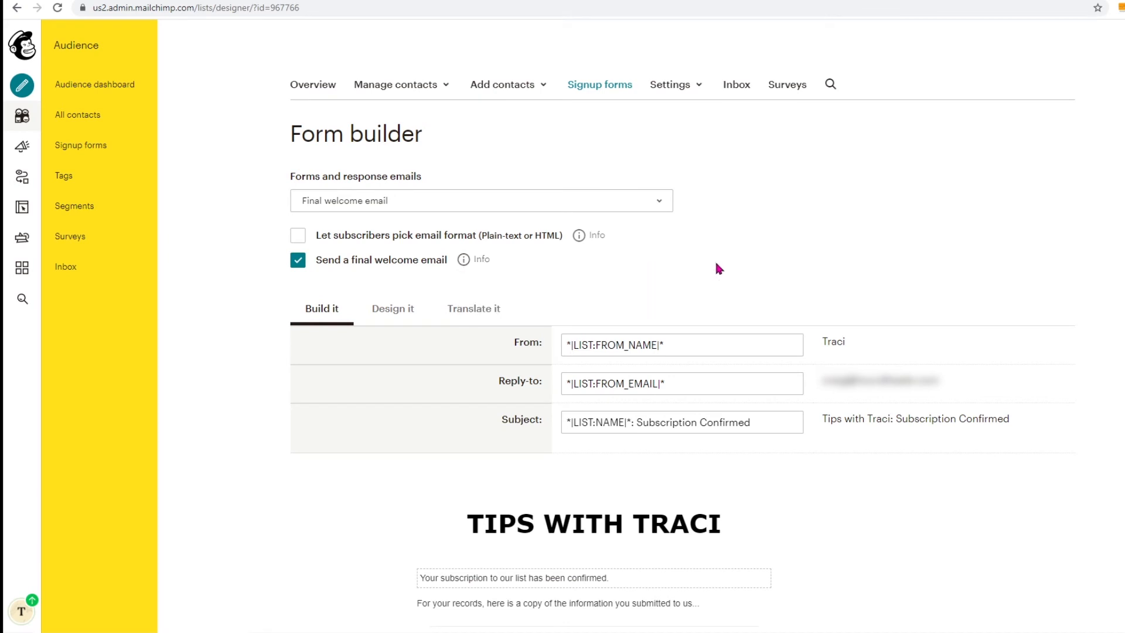
pyautogui.scroll(-5, 476, 366)
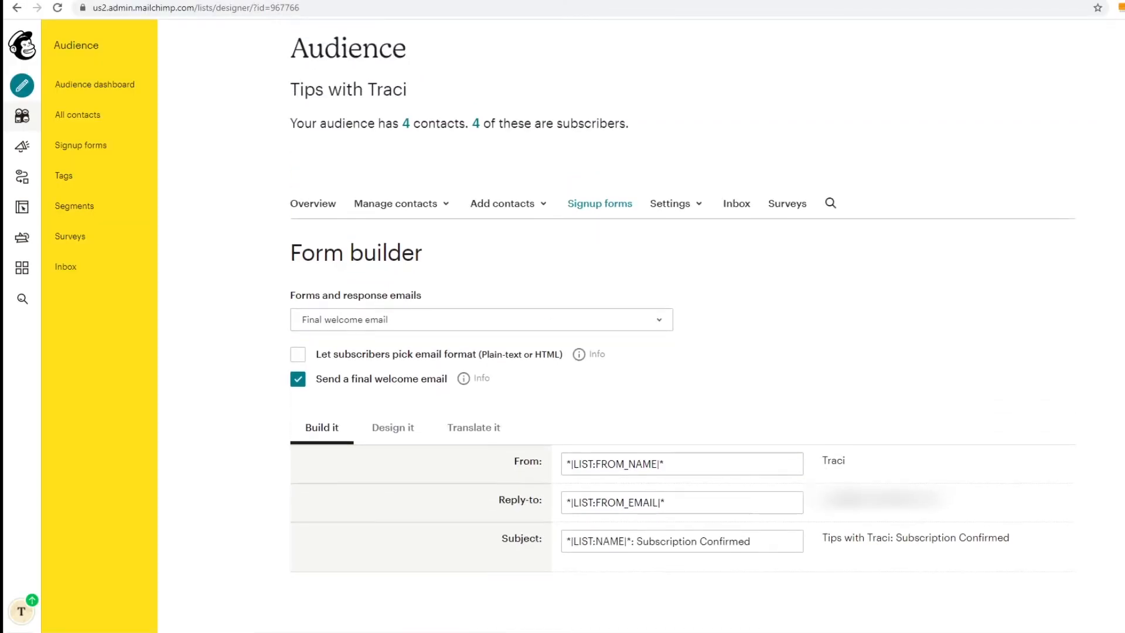
# Open the Unsubscribe form and review its URL and message.
pyautogui.click(626, 326)
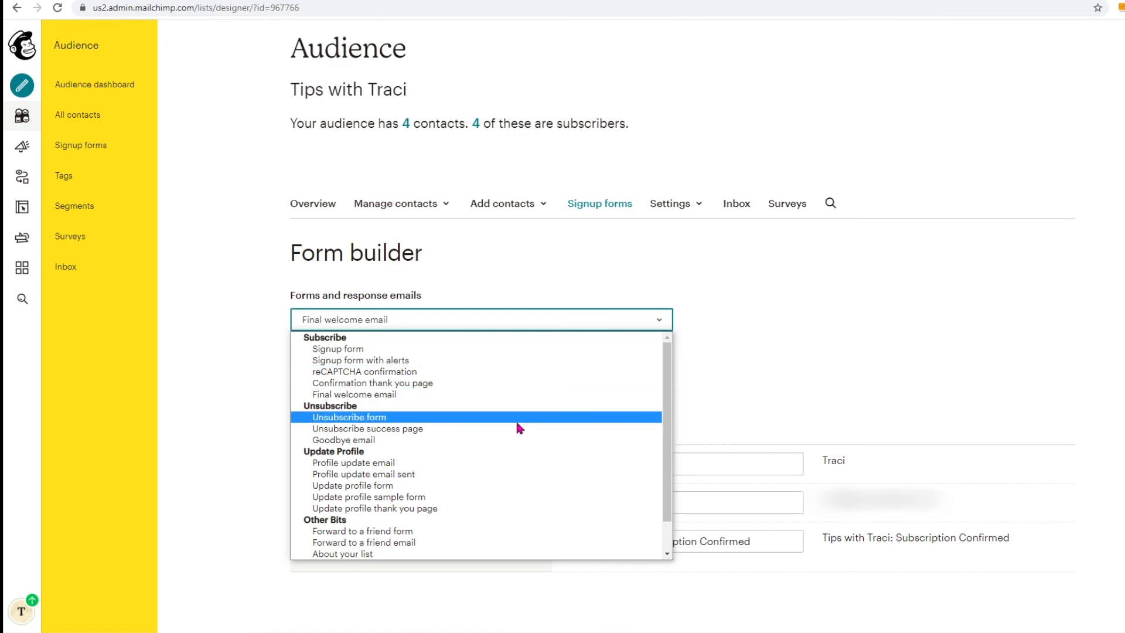
pyautogui.click(522, 417)
pyautogui.scroll(-4, 529, 364)
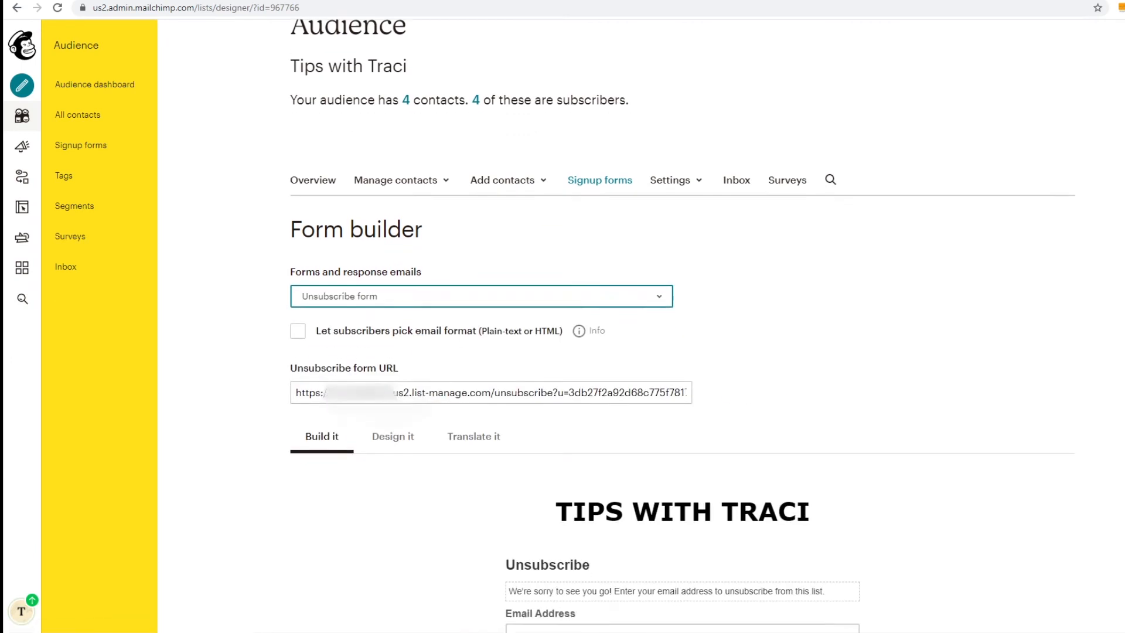
pyautogui.scroll(5, 530, 363)
# Return to the Final welcome email in the Form builder and check its design options.
pyautogui.click(529, 362)
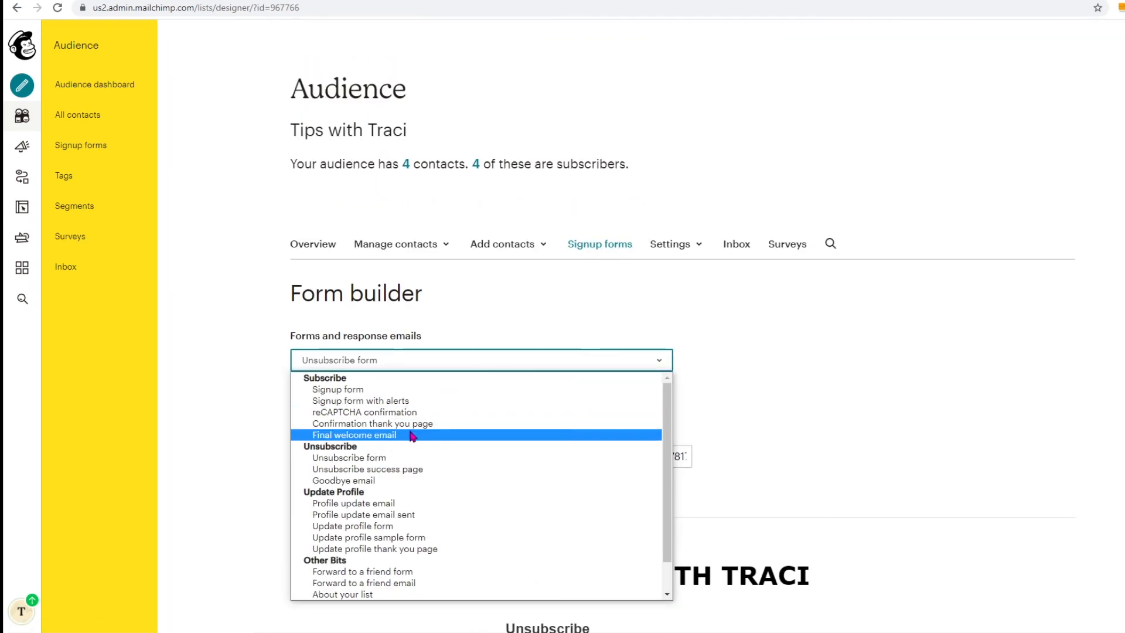
pyautogui.click(530, 434)
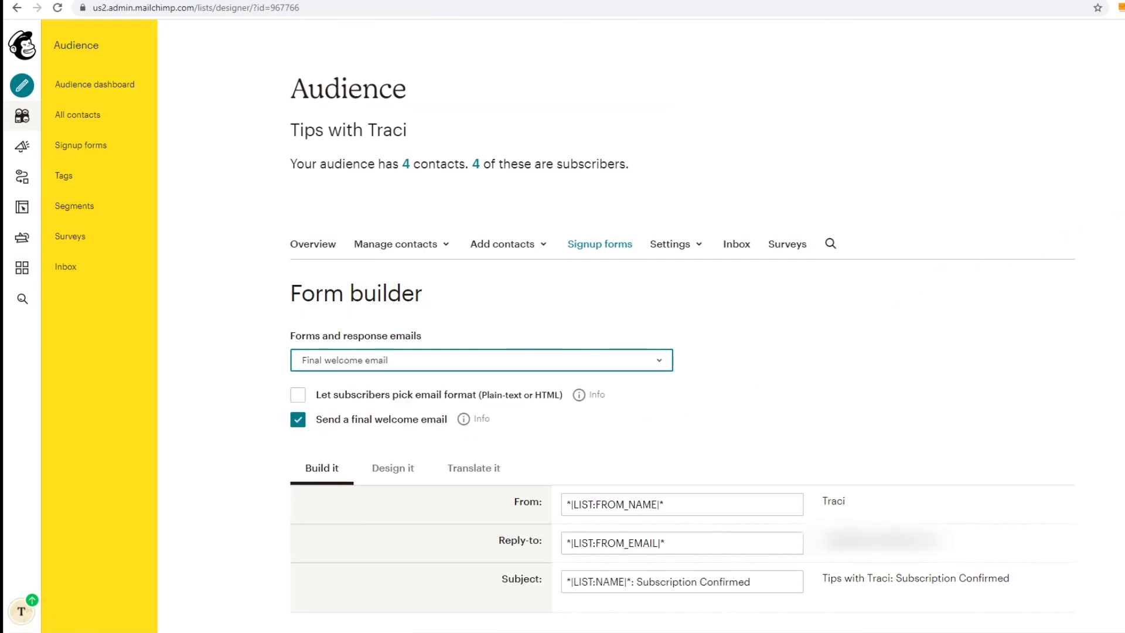
pyautogui.scroll(-3, 507, 344)
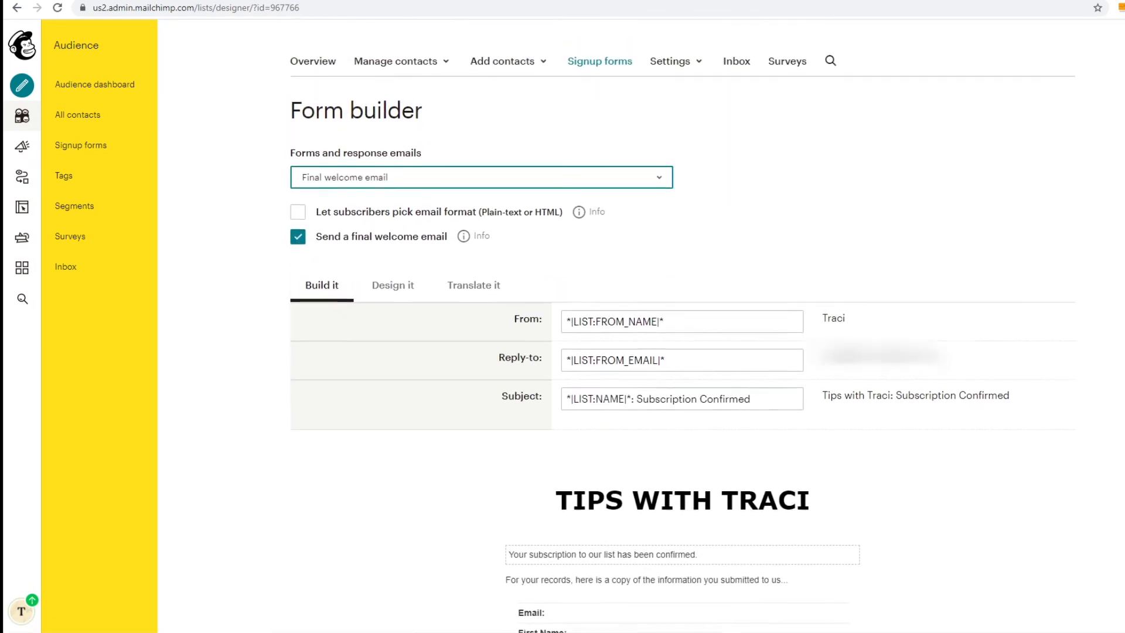
pyautogui.click(393, 317)
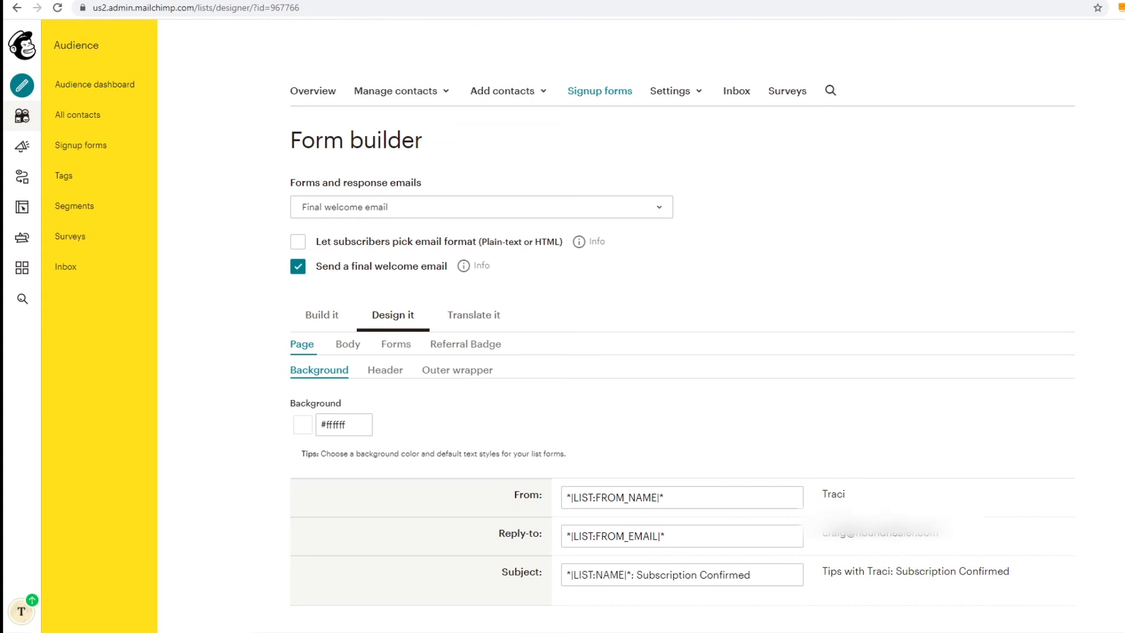
pyautogui.scroll(-5, 683, 351)
# Edit the welcome email's confirmation message and upload mailchimp-welcome.jpg as an image for it.
pyautogui.click(844, 312)
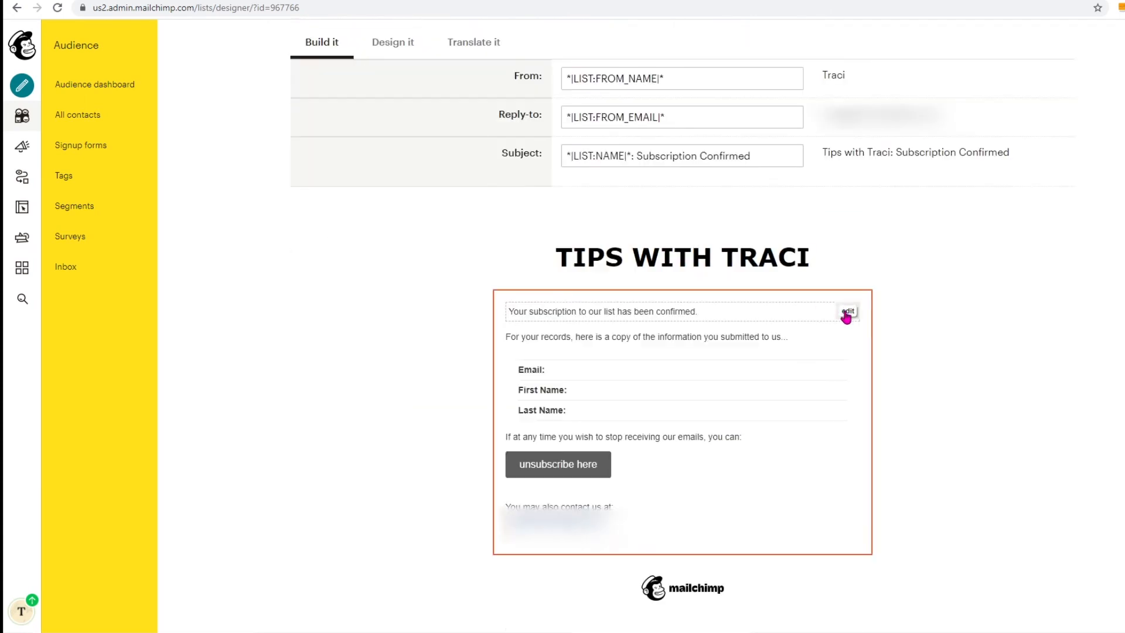
pyautogui.click(849, 312)
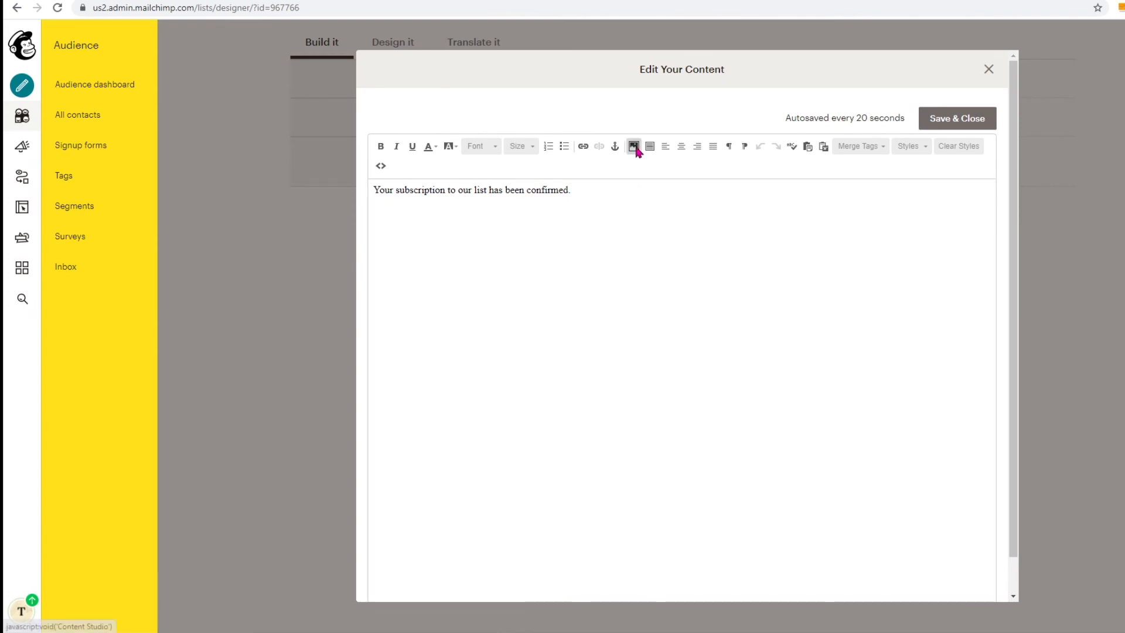
pyautogui.click(633, 146)
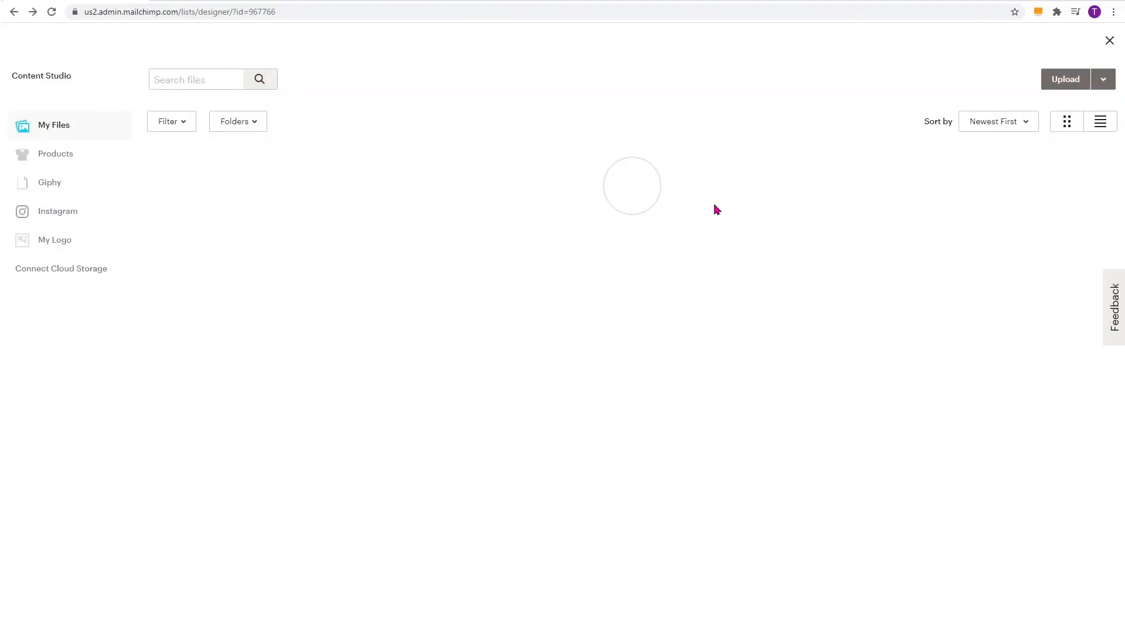
pyautogui.click(1065, 82)
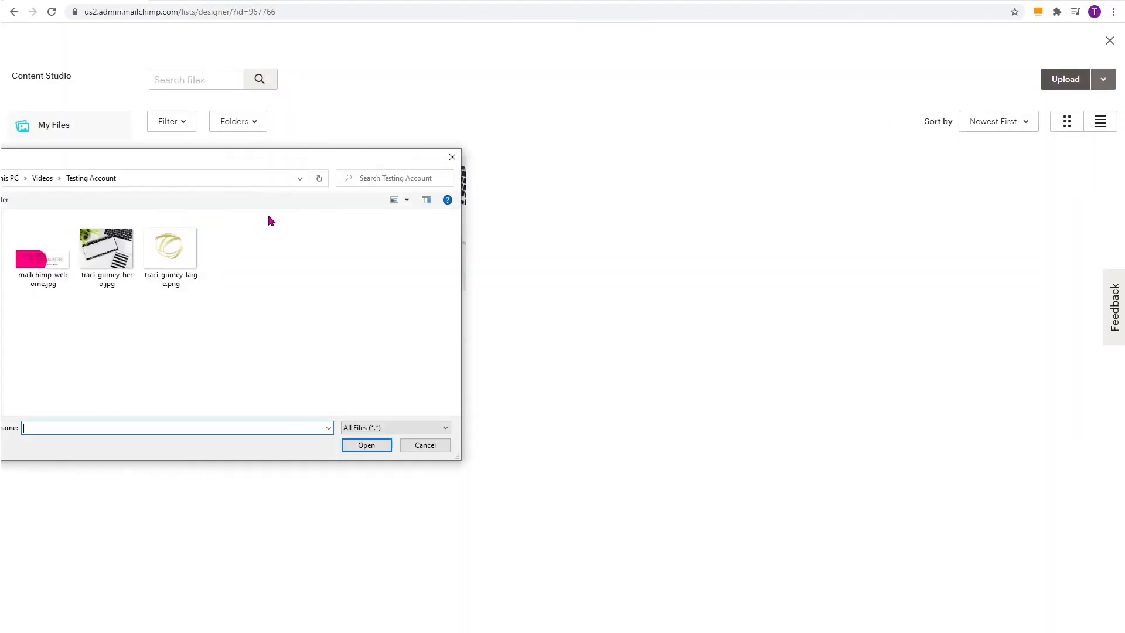
pyautogui.click(103, 279)
pyautogui.click(382, 451)
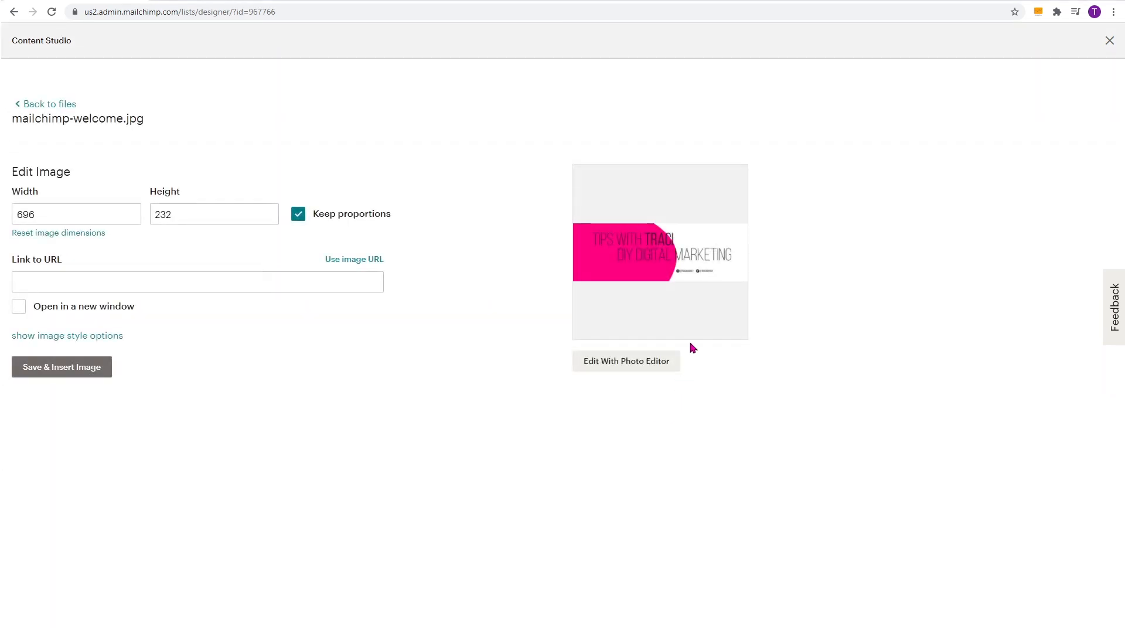
pyautogui.click(19, 307)
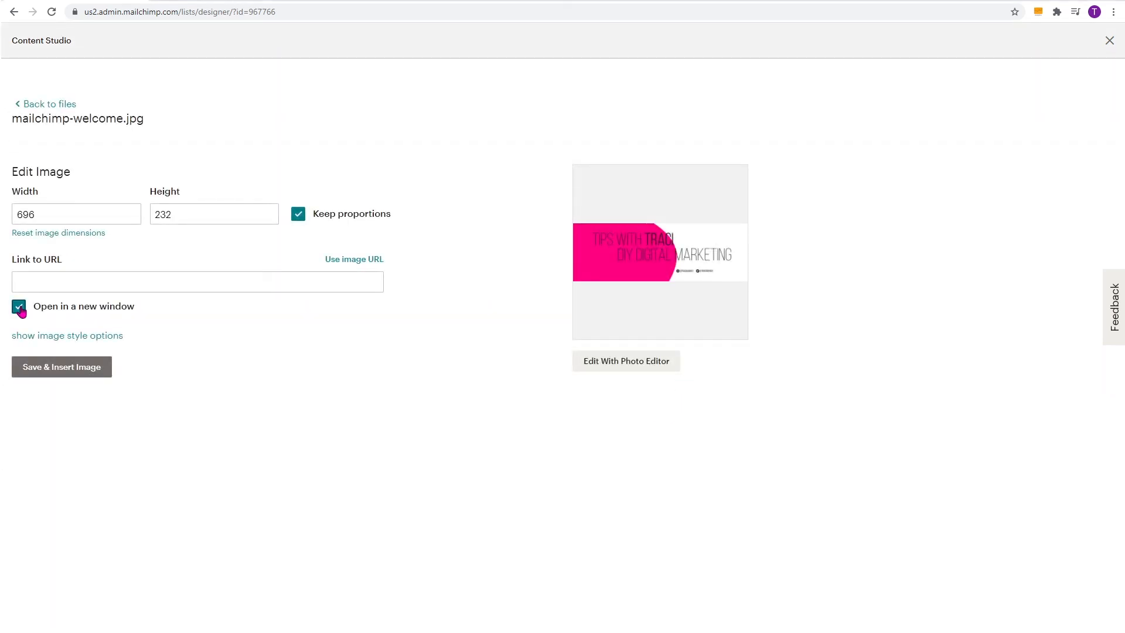
pyautogui.click(103, 282)
pyautogui.write('https://www.tracigurney.com')
pyautogui.click(62, 368)
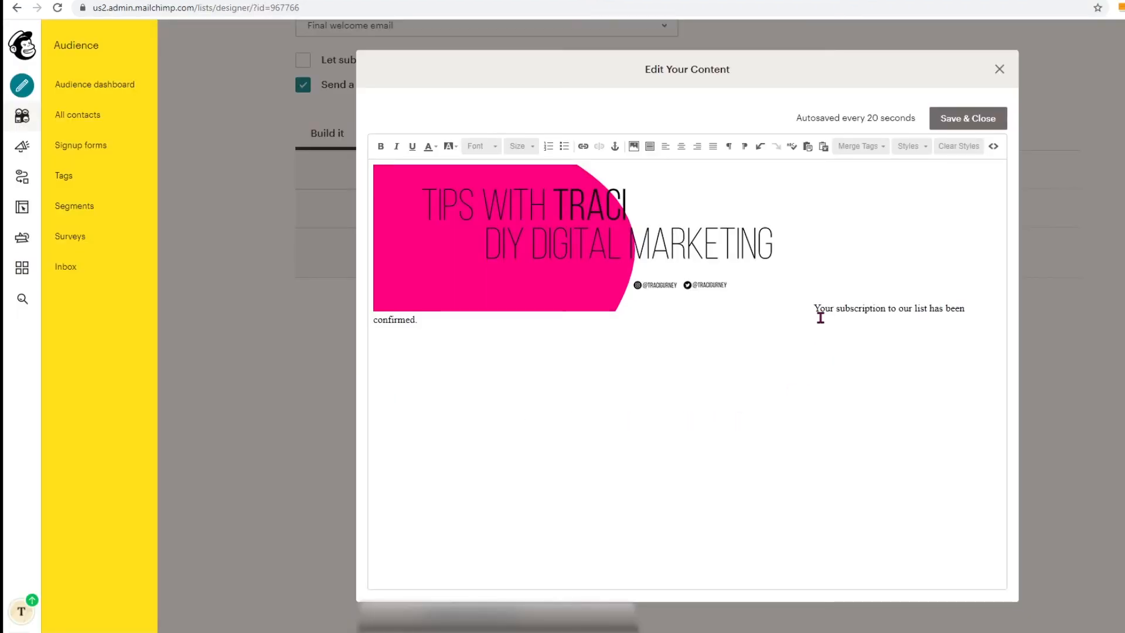
# Move the confirmation text below the banner and add the "How To Tutorials & Tips…" and "Watch my Free Training Tutorials Every Week!" lines.
pyautogui.press('Return')
pyautogui.click(582, 320)
pyautogui.write('How To Tutorials & Tips that will help you Create & Organize your Digital Assets and Properties  Watch my Free Training Tutorials Every Week!')
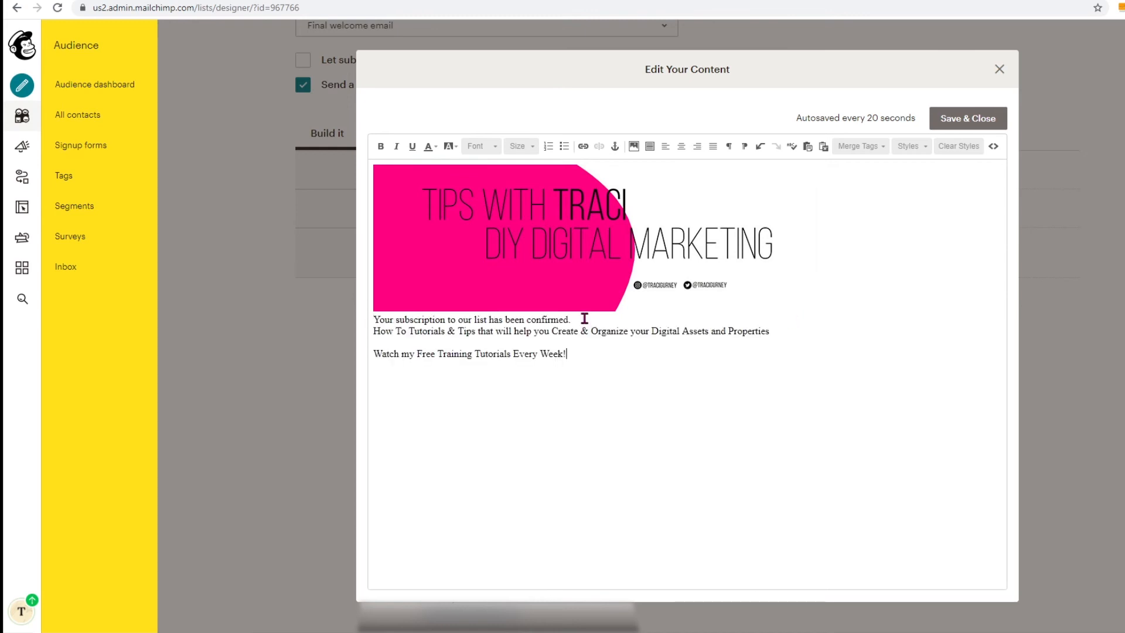
# Format all the message text below the banner as Verdana, size 24.
pyautogui.moveTo(581, 357); pyautogui.dragTo(375, 317)
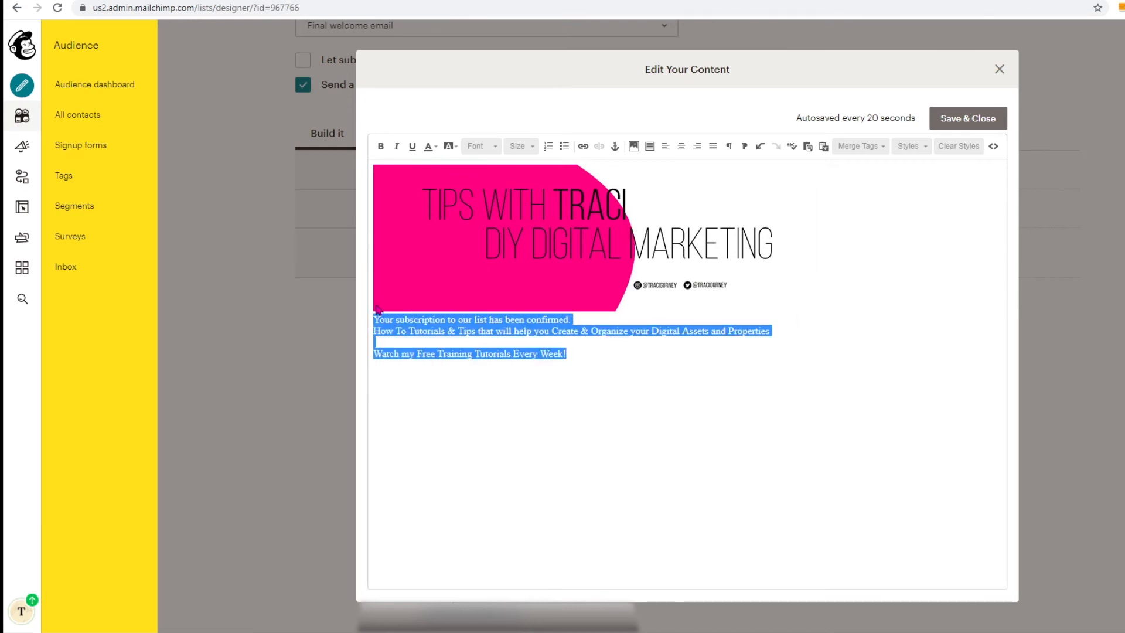
pyautogui.click(534, 150)
pyautogui.click(533, 245)
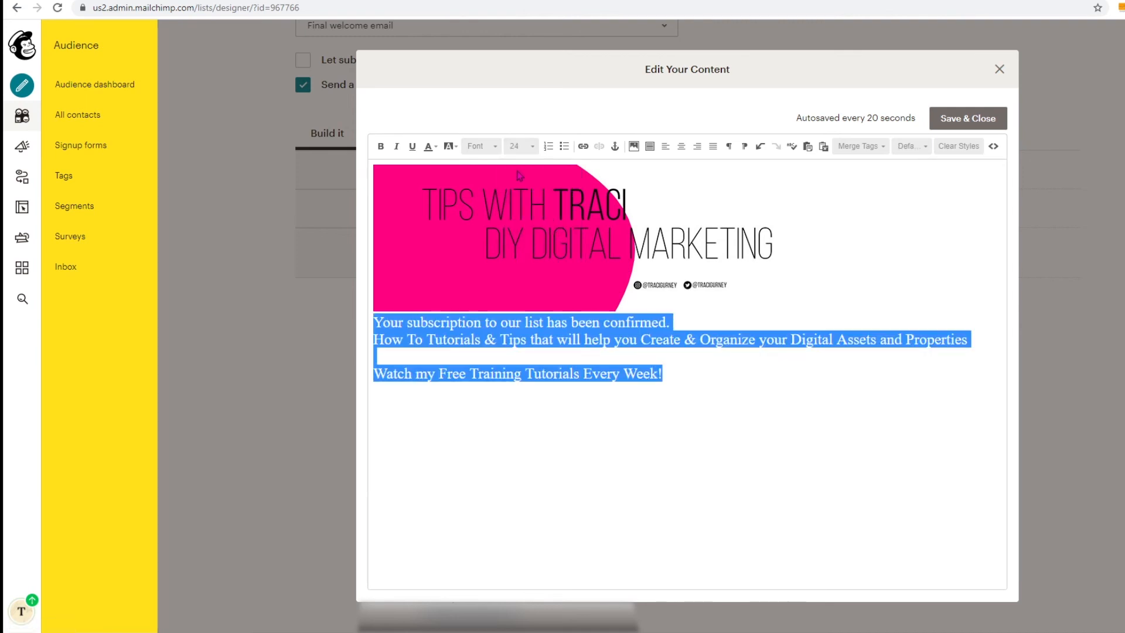
pyautogui.click(481, 146)
pyautogui.click(504, 325)
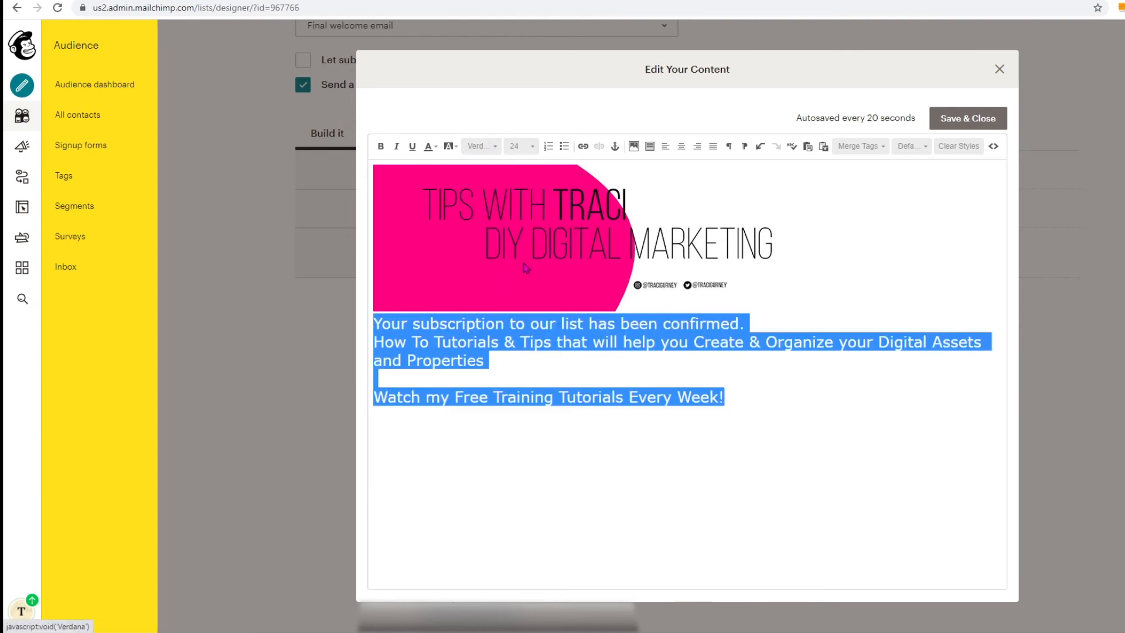
# Reword "our list" to "my list" and place the "Watch my Free Training Tutorials Every Week!" line above the "How To Tutorials & Tips" line.
pyautogui.click(580, 371)
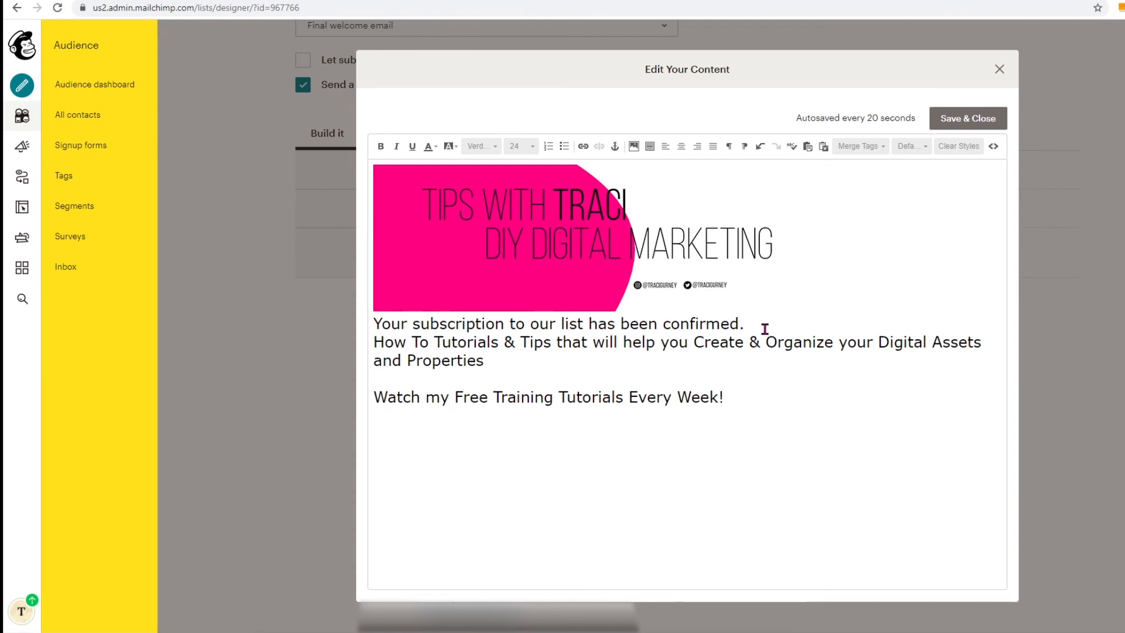
pyautogui.press('Return')
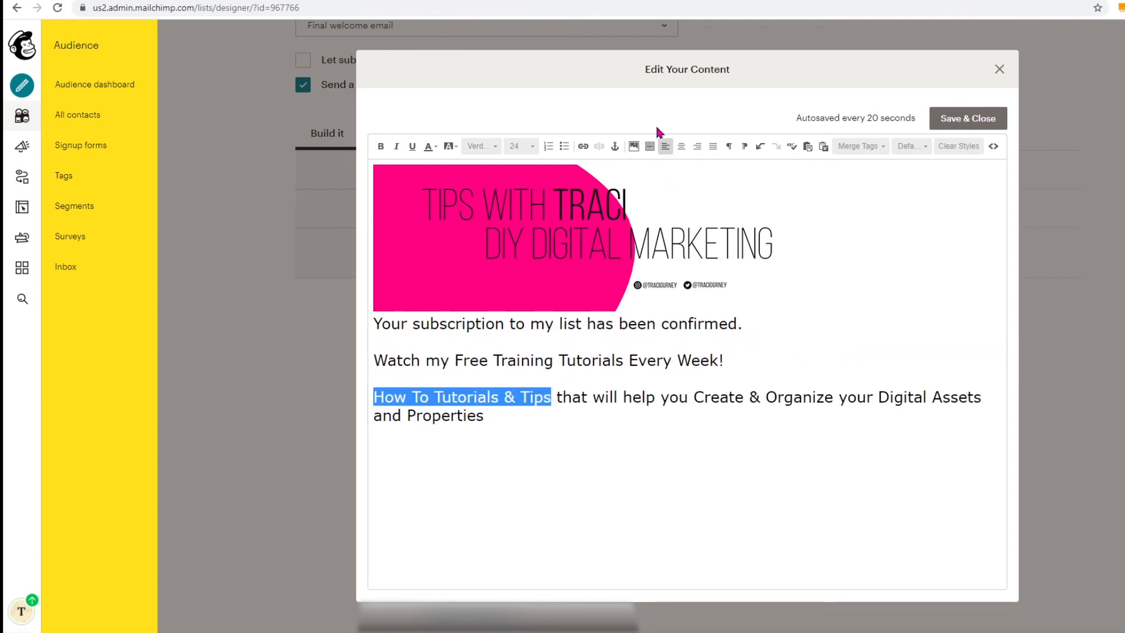
pyautogui.click(587, 150)
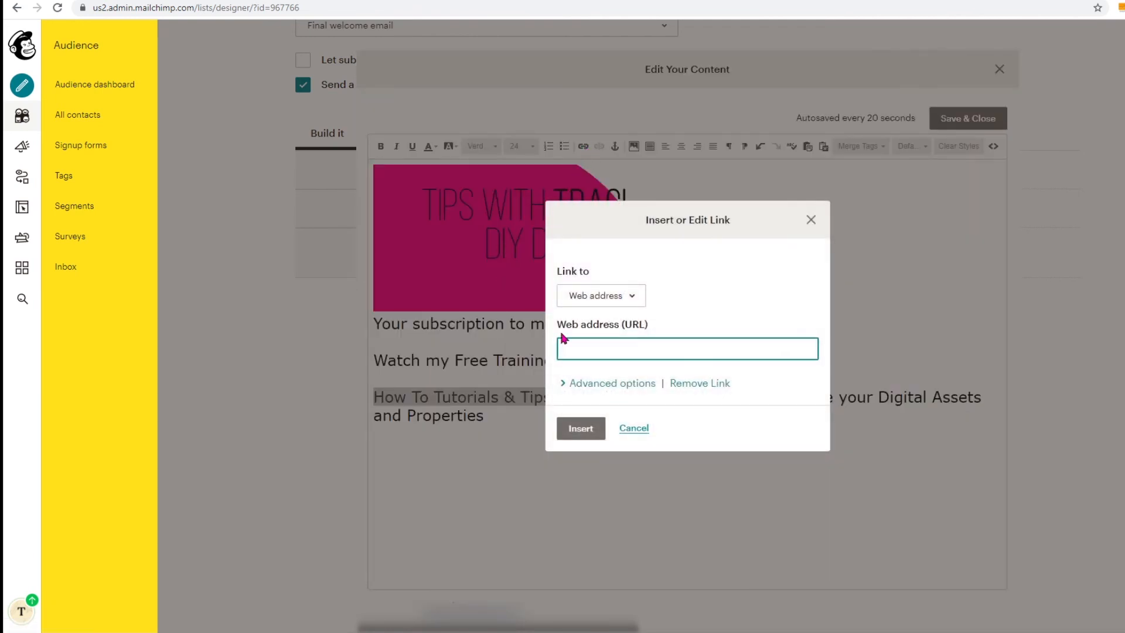
pyautogui.write('https://www.tracigurney.com/blog')
pyautogui.click(610, 383)
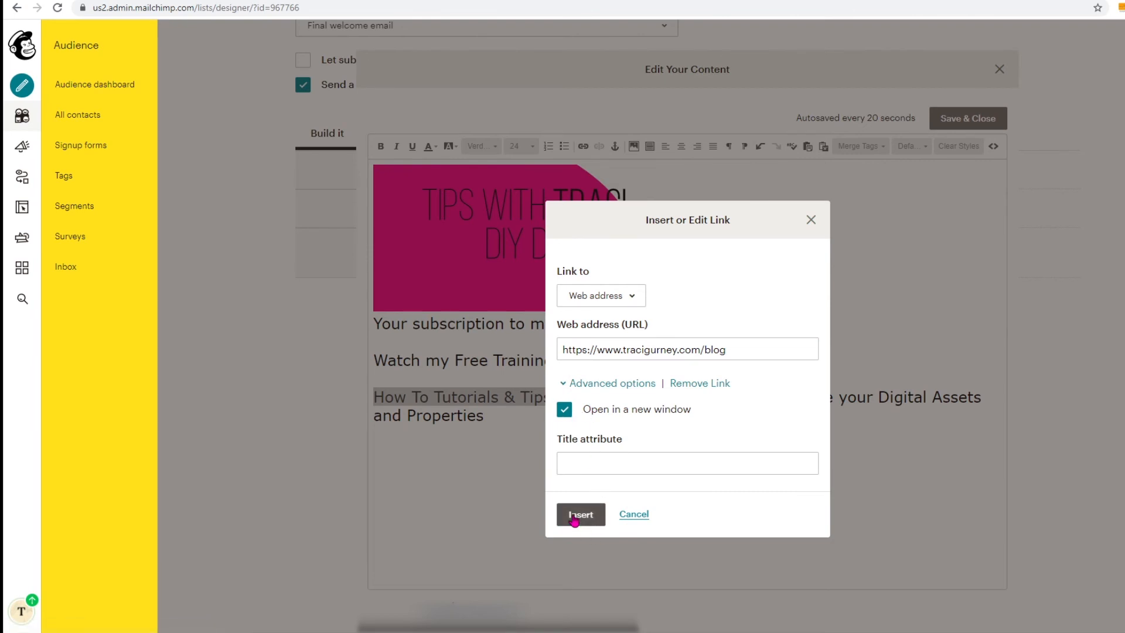
pyautogui.click(576, 517)
pyautogui.click(978, 118)
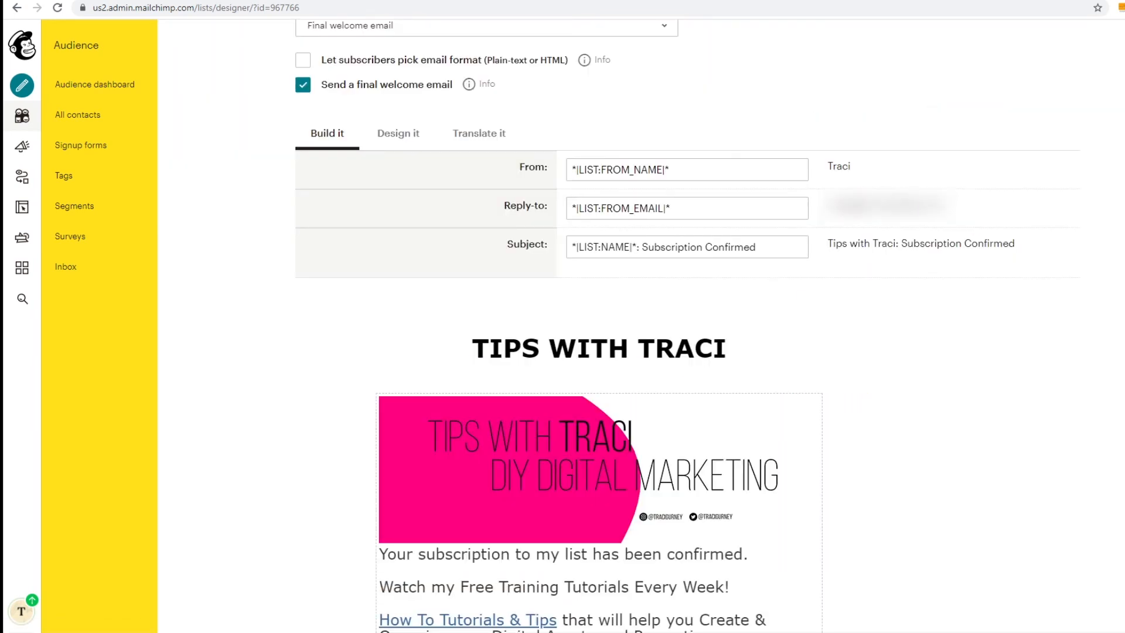
pyautogui.scroll(-4, 684, 326)
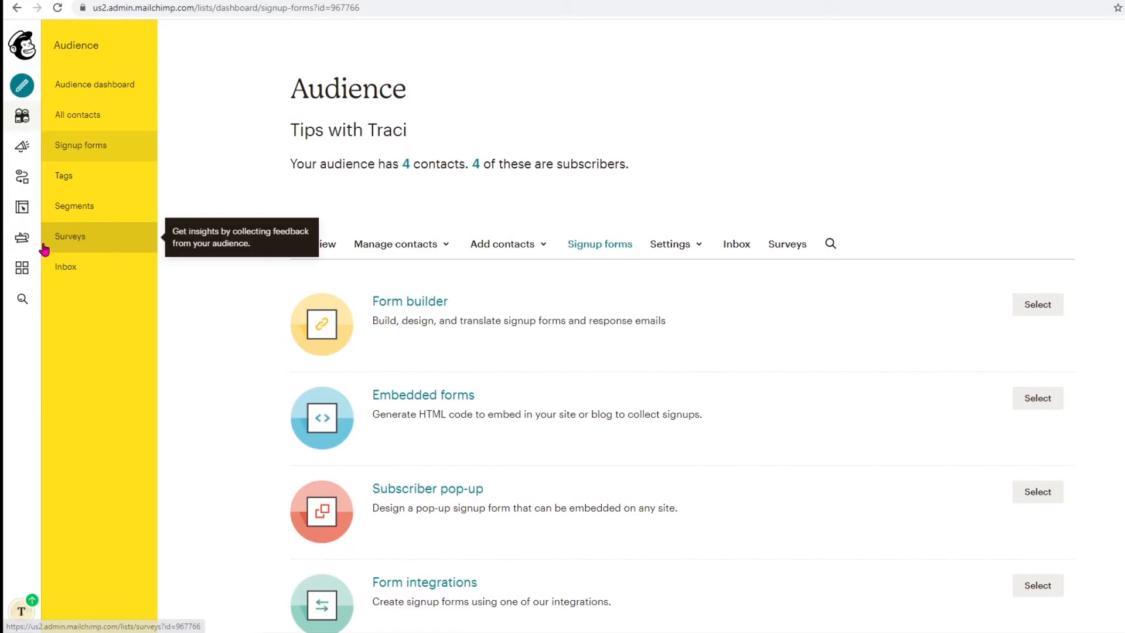
# Open the Testing Account landing page from the campaigns and view its content design.
pyautogui.click(22, 148)
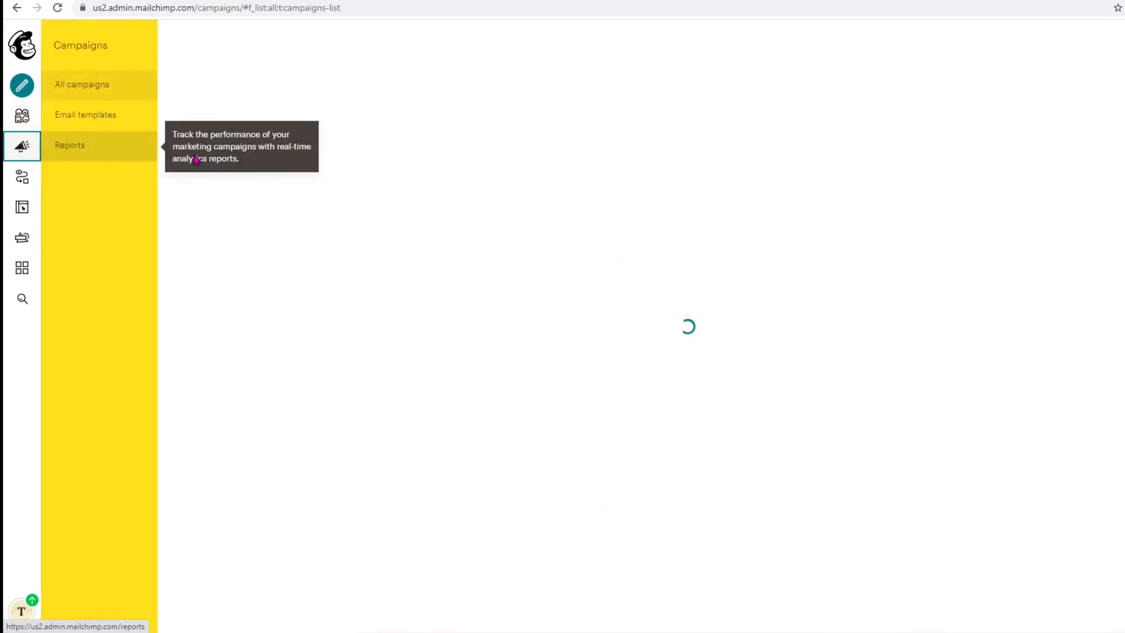
pyautogui.click(539, 350)
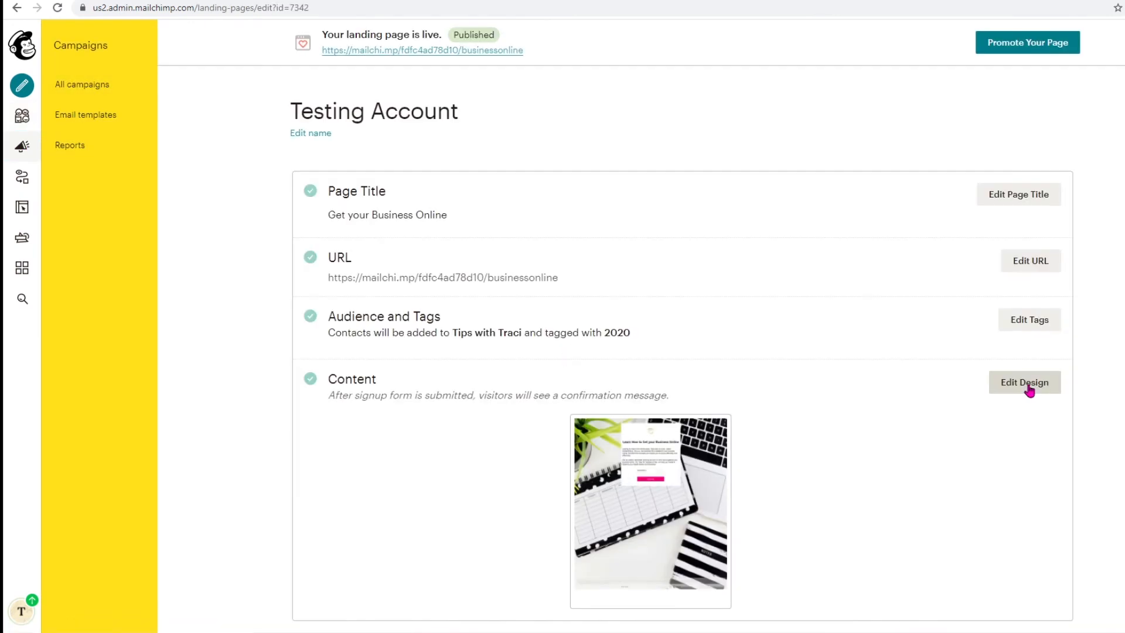
pyautogui.click(1026, 382)
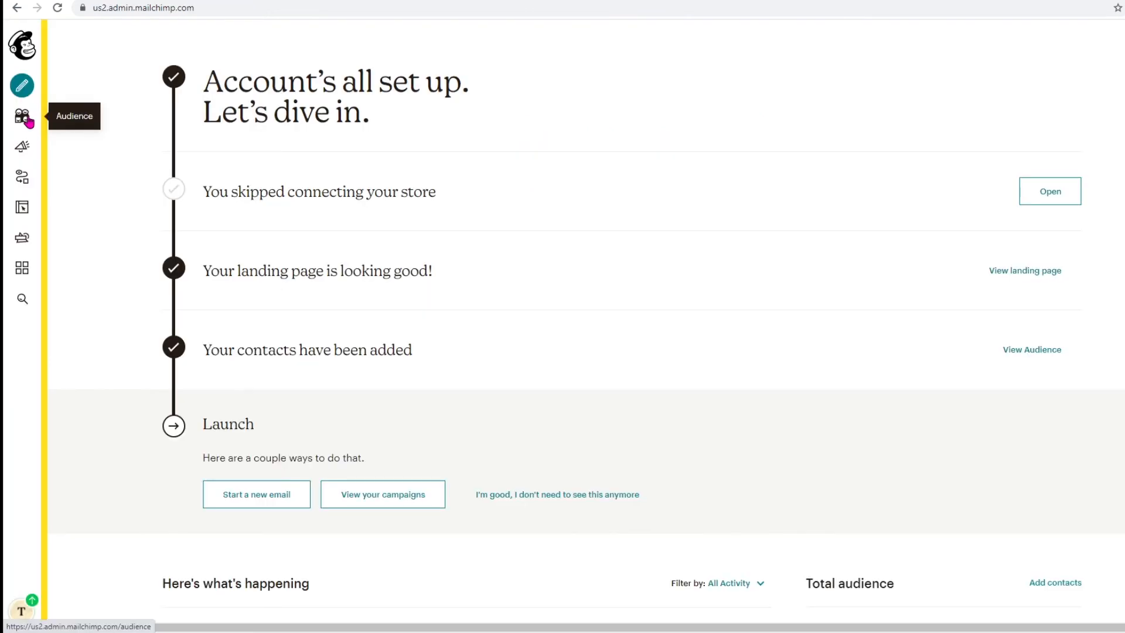
# Reopen the Final welcome email from the audience's signup forms.
pyautogui.click(23, 118)
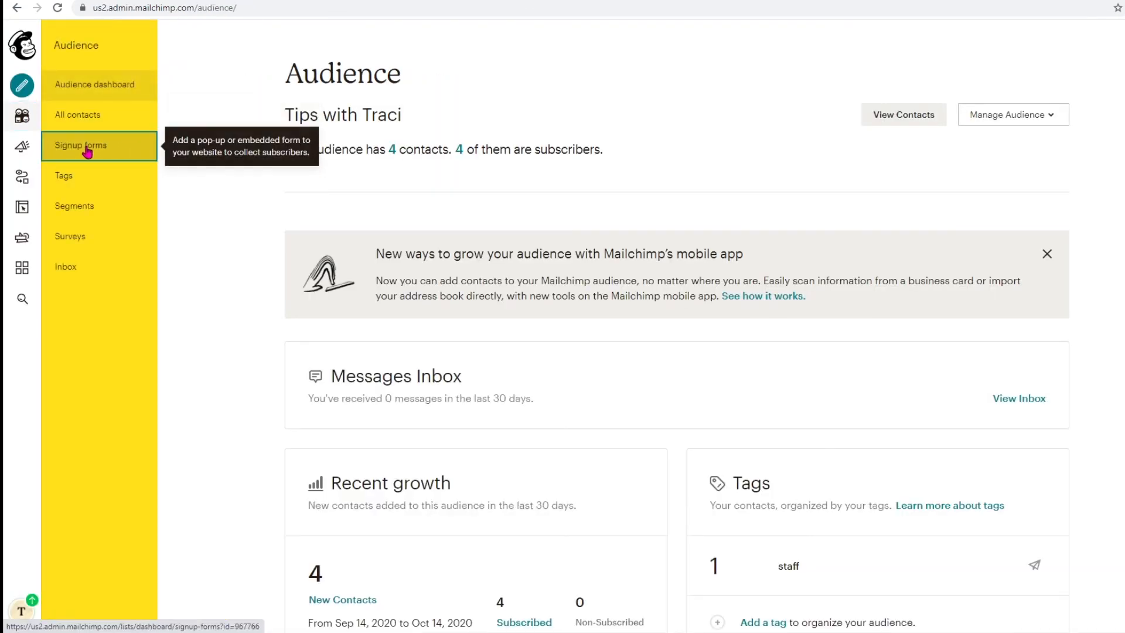
pyautogui.click(87, 152)
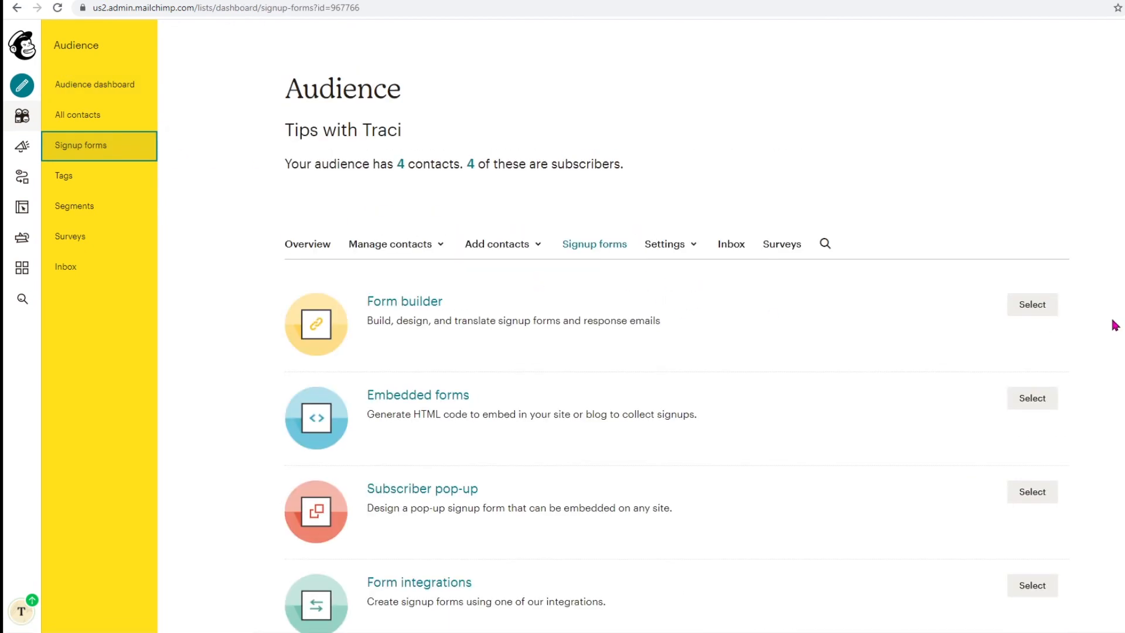
pyautogui.click(1037, 310)
pyautogui.click(504, 360)
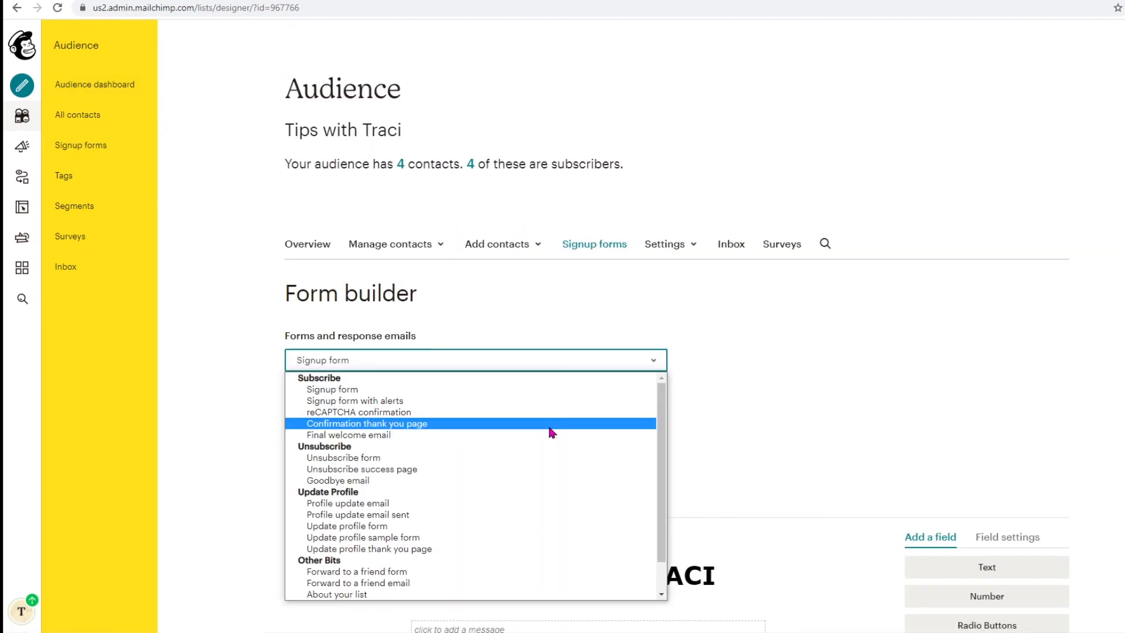
pyautogui.click(553, 435)
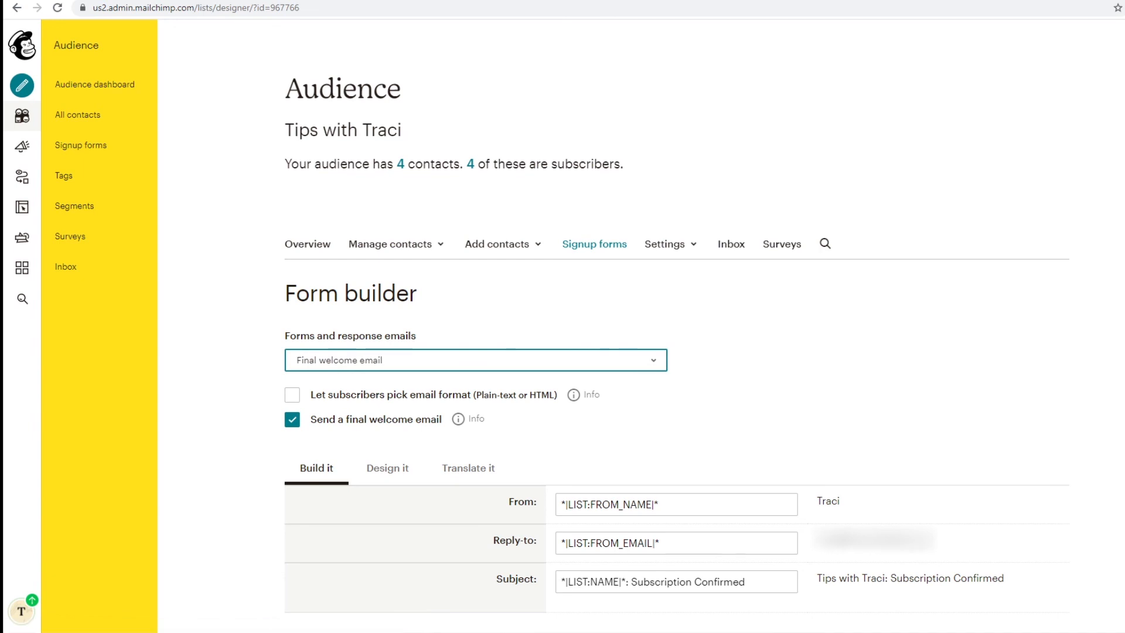
# Add a "Download Guide" line at the end of the welcome email's message.
pyautogui.scroll(-10, 586, 351)
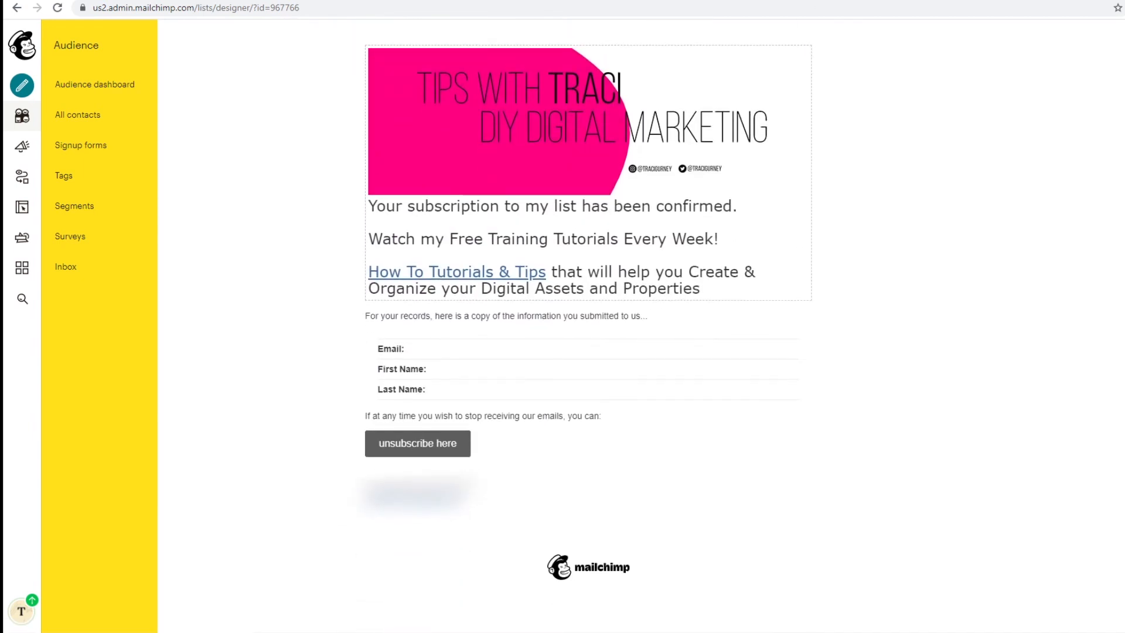
pyautogui.moveTo(581, 173)
pyautogui.click(799, 55)
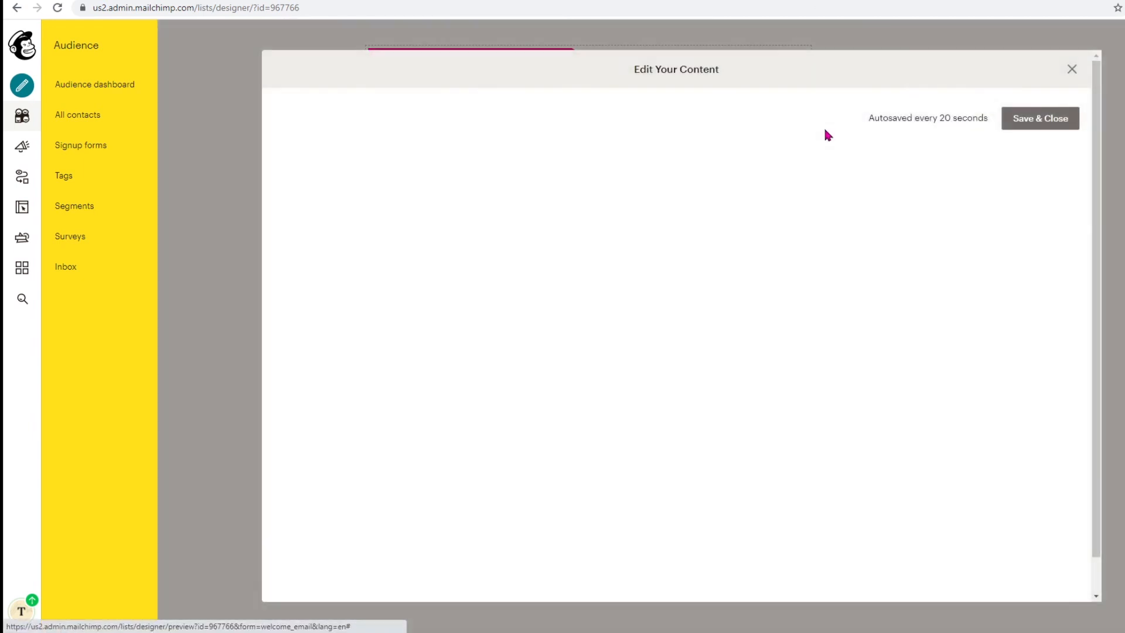
pyautogui.click(1020, 400)
pyautogui.press('Return')
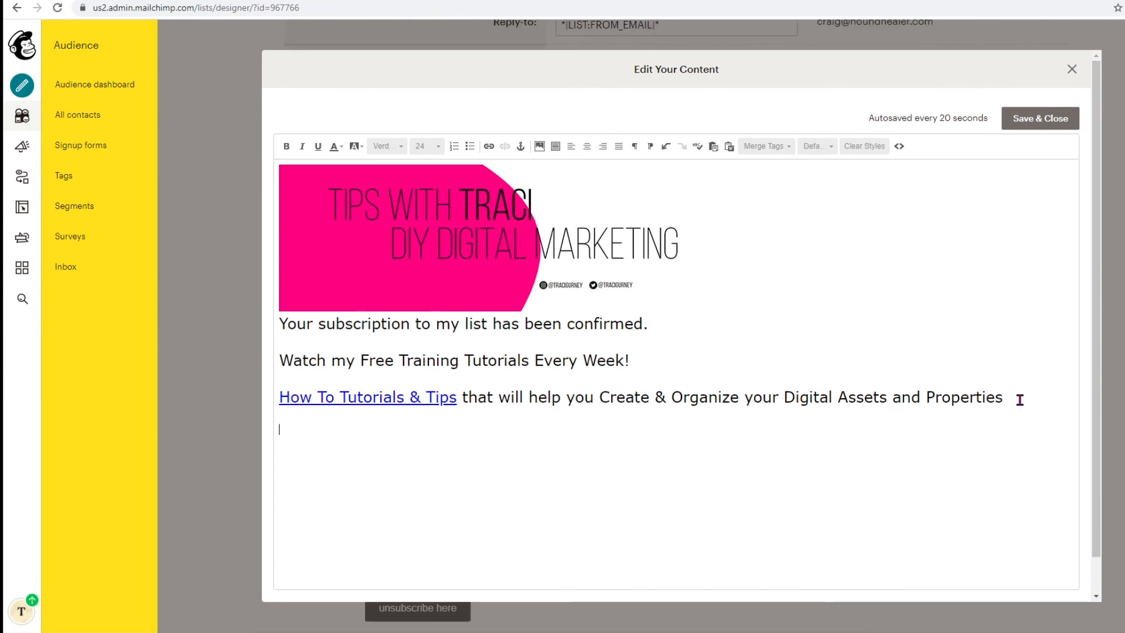
pyautogui.write('Download Guide')
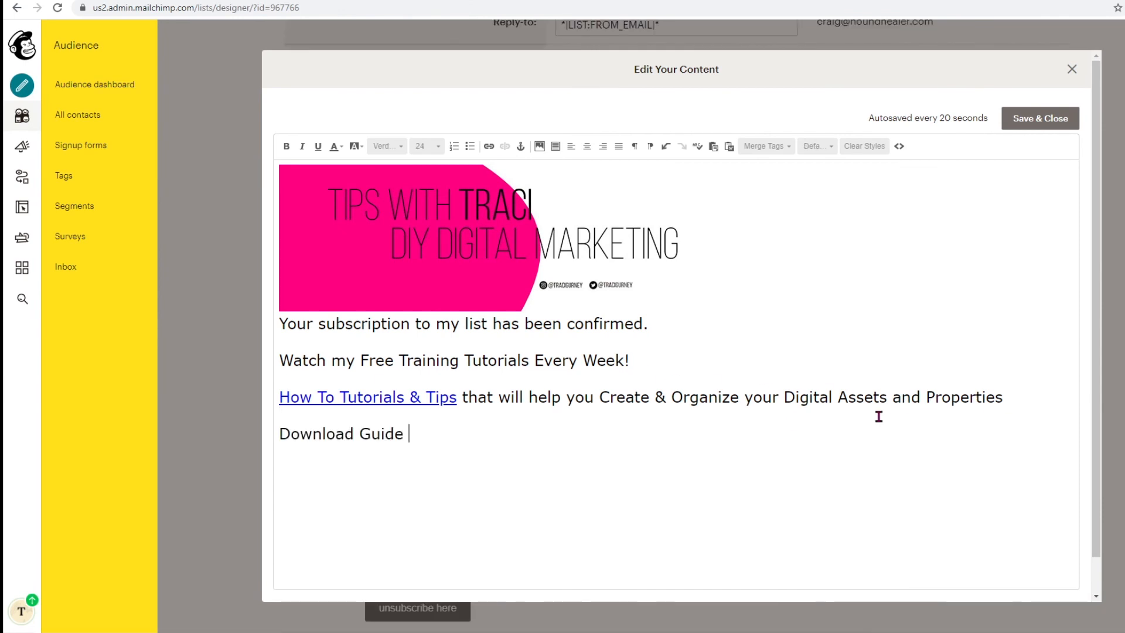
pyautogui.moveTo(406, 440); pyautogui.dragTo(281, 433)
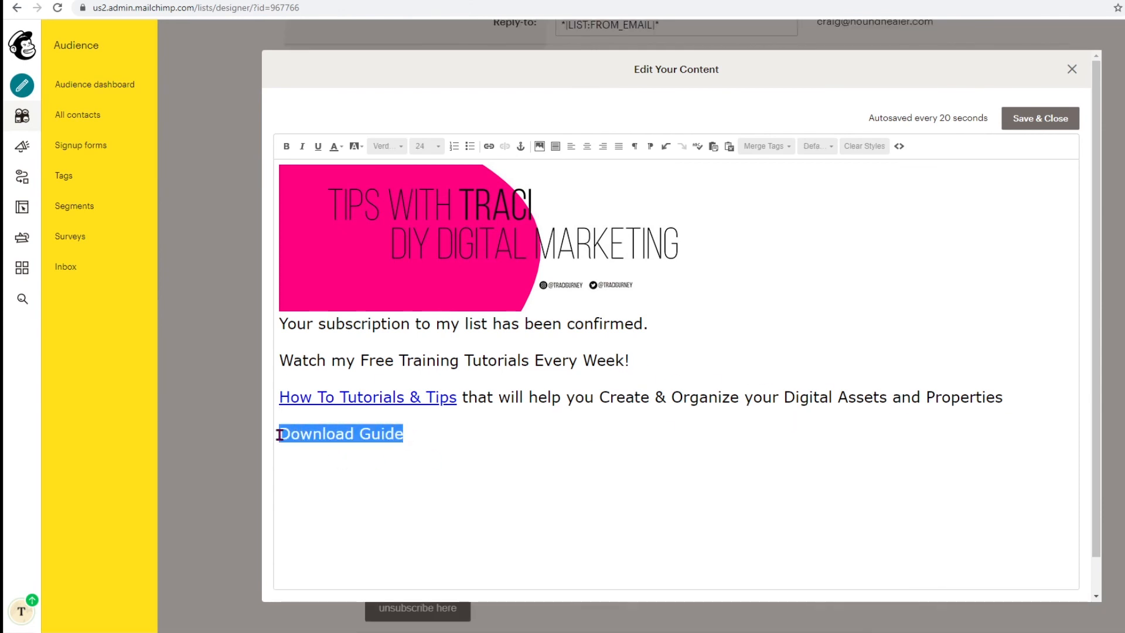
pyautogui.hotkey('ctrl', 'k')
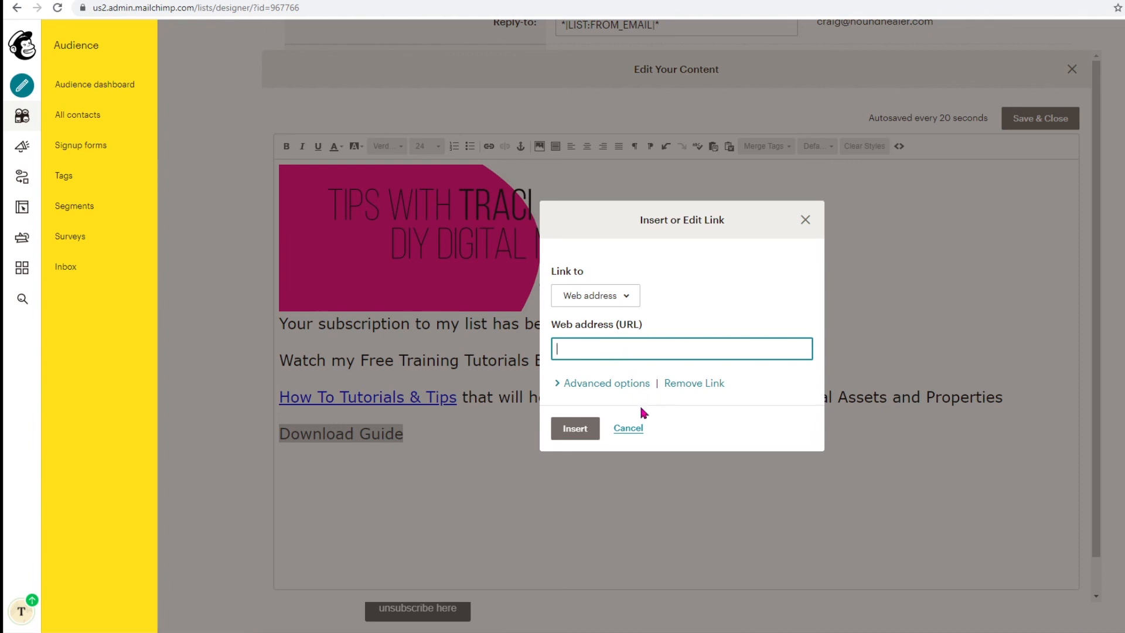
pyautogui.click(559, 434)
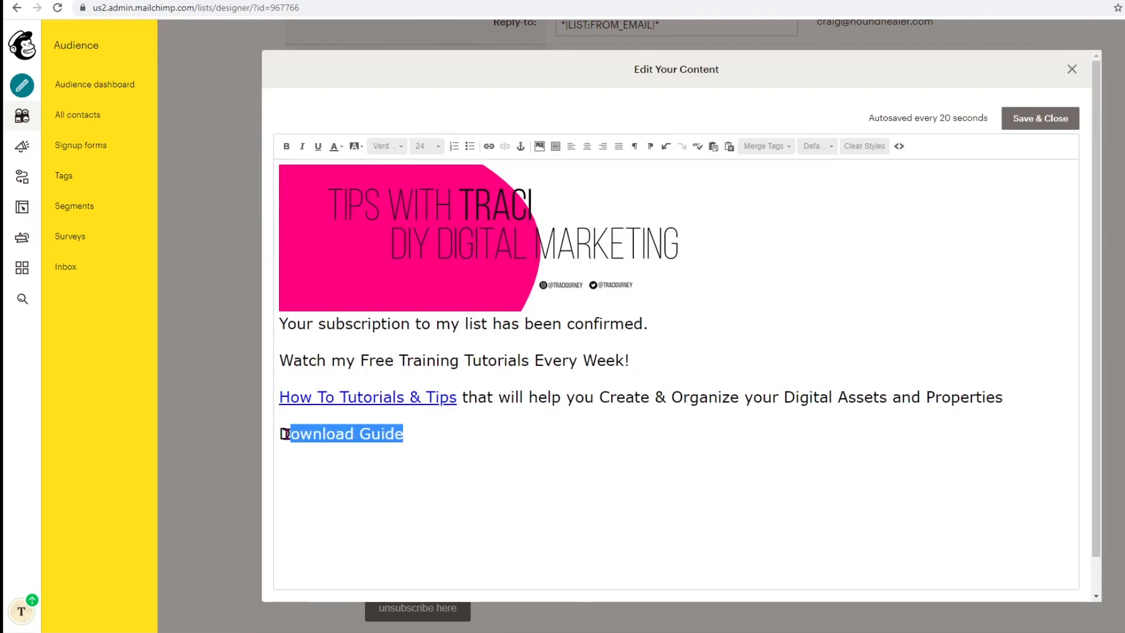
# Try to upload "Shortcut Guide to Getting Your Biz Online.pdf" from within the welcome message editor's image picker.
pyautogui.click(539, 148)
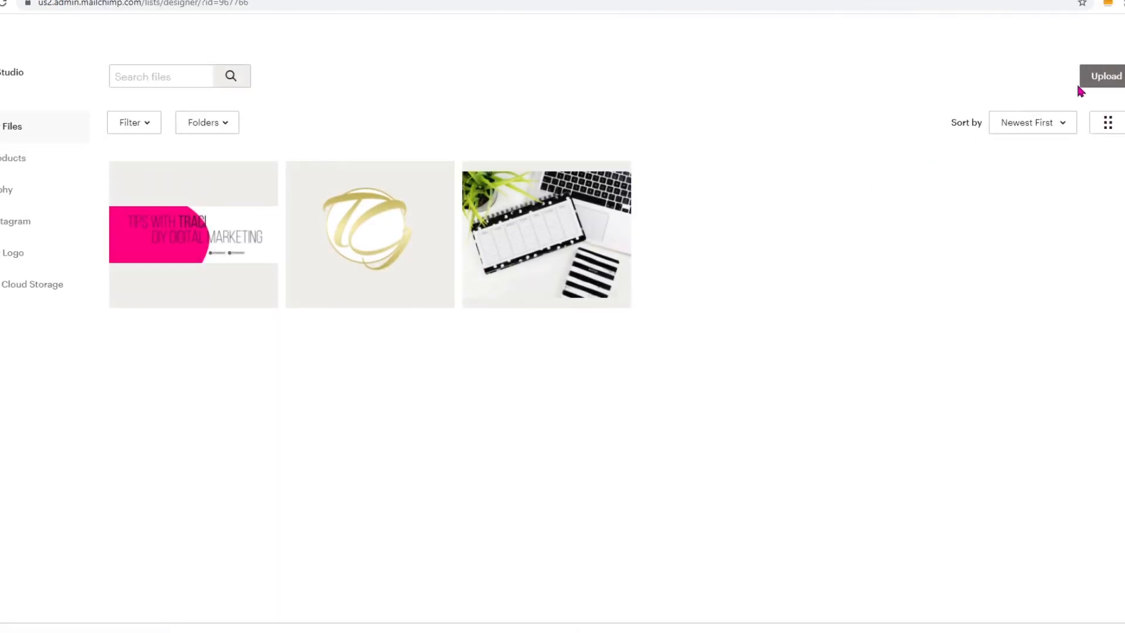
pyautogui.click(1085, 81)
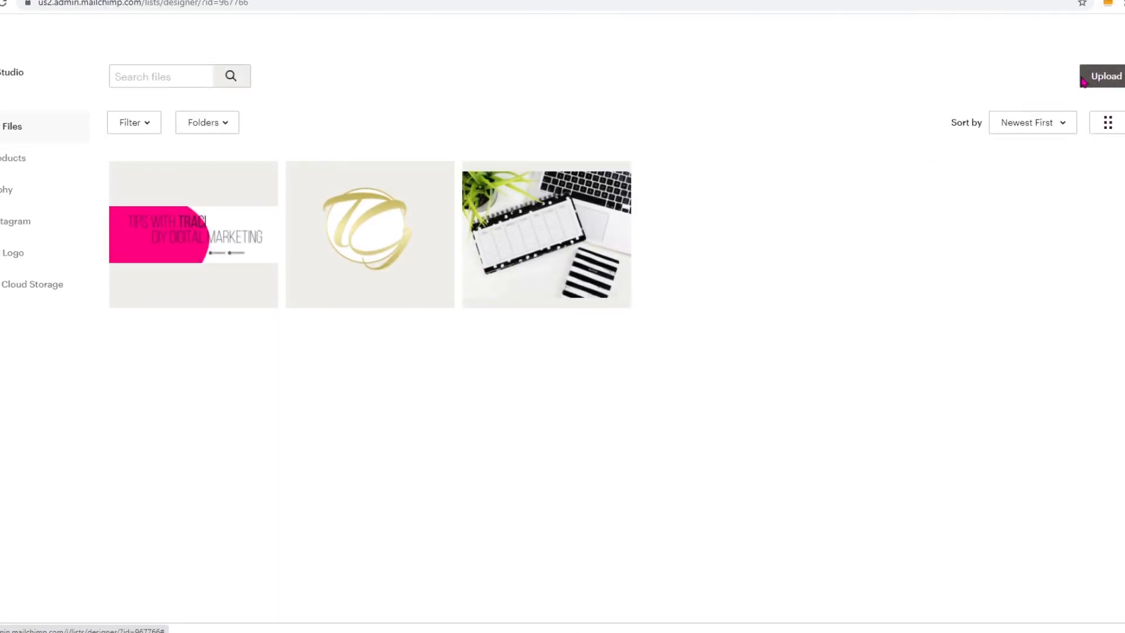
pyautogui.click(166, 282)
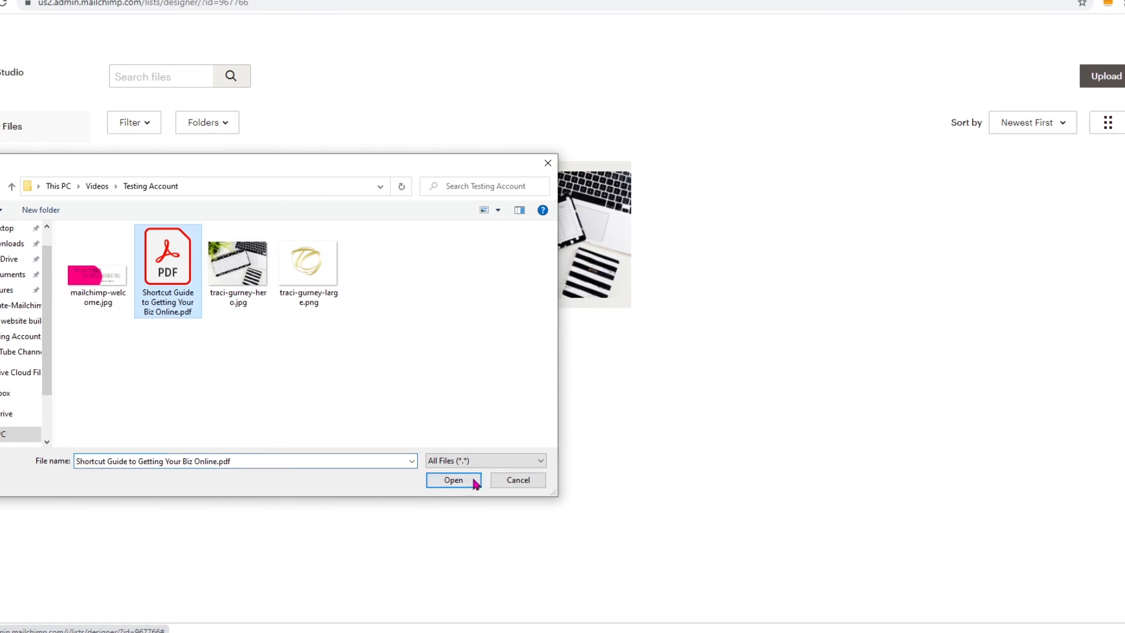
pyautogui.click(469, 481)
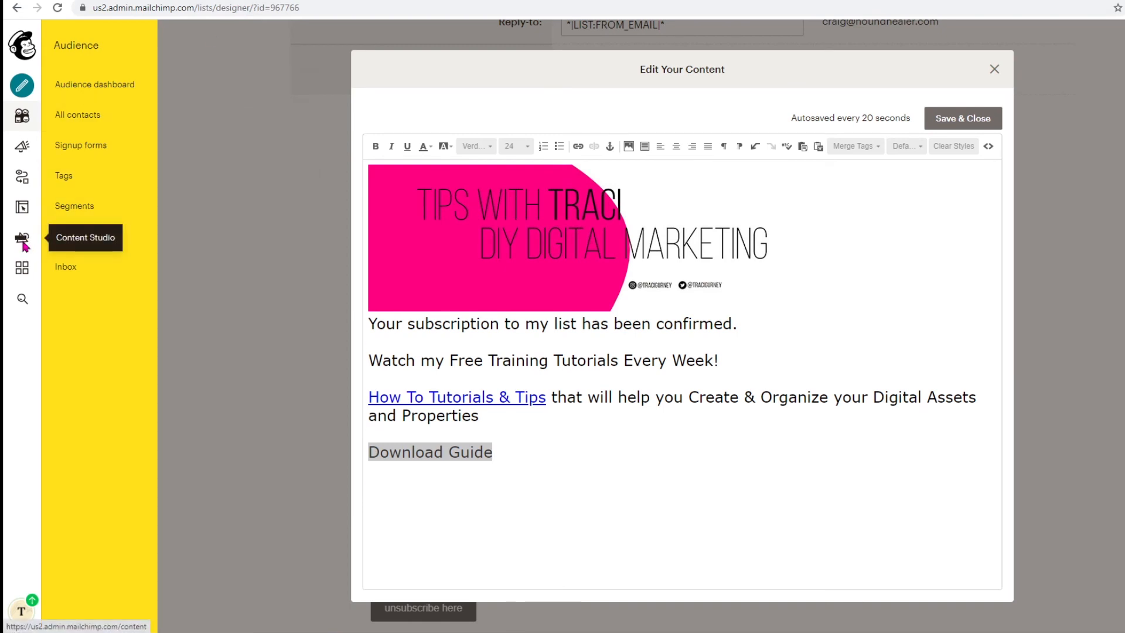
# Upload "Shortcut Guide to Getting Your Biz Online.pdf" to the Content Studio's My Files and copy its file URL.
pyautogui.click(23, 242)
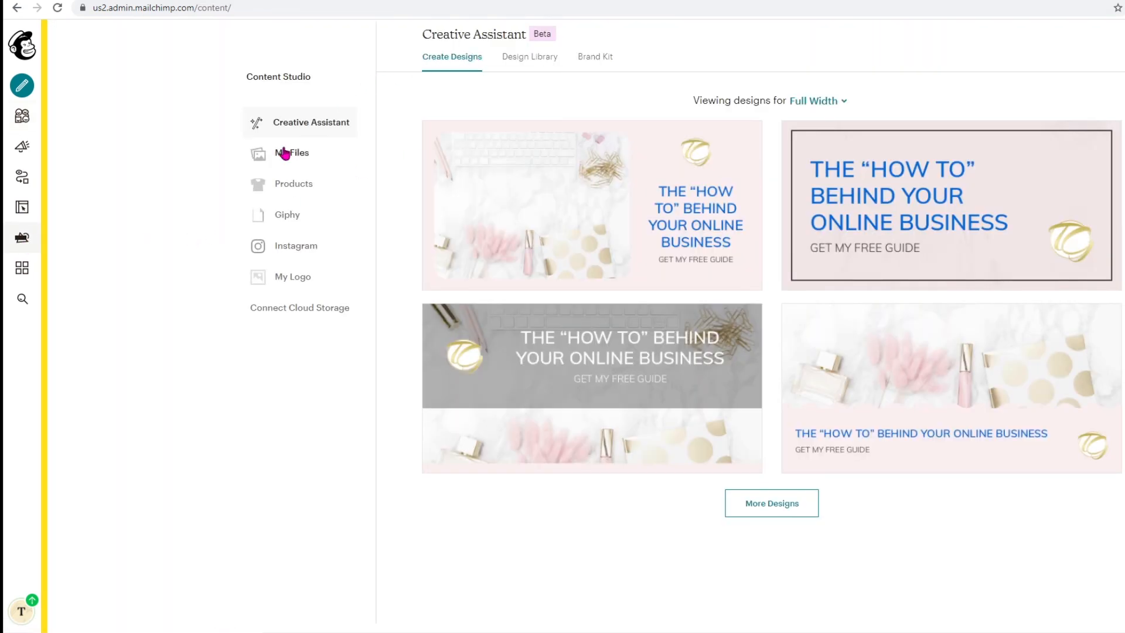
pyautogui.click(287, 153)
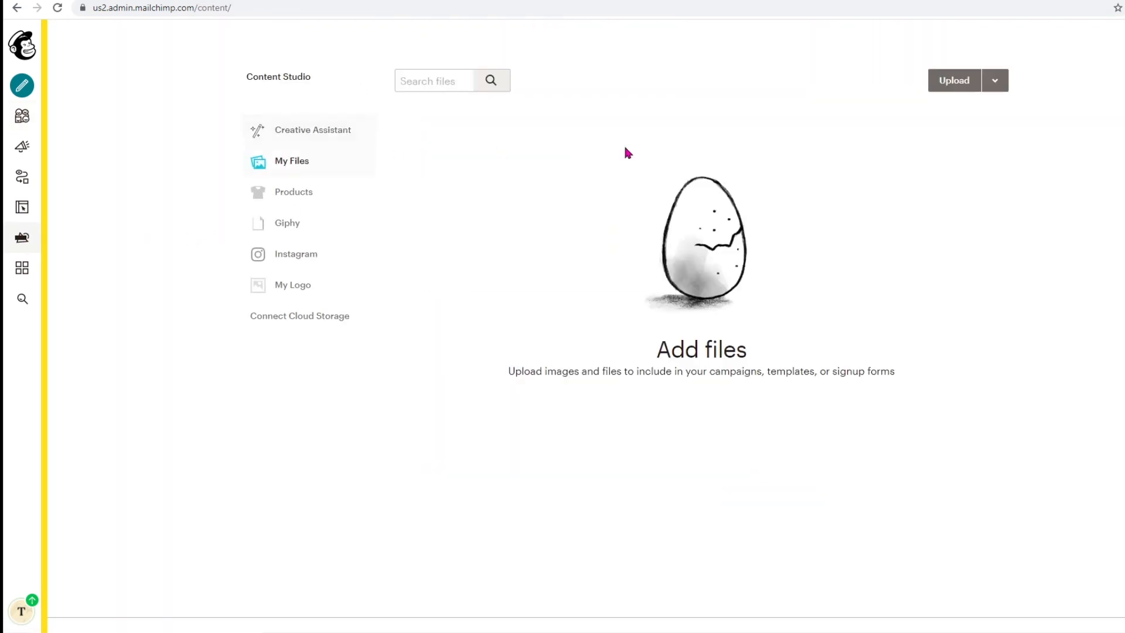
pyautogui.click(957, 85)
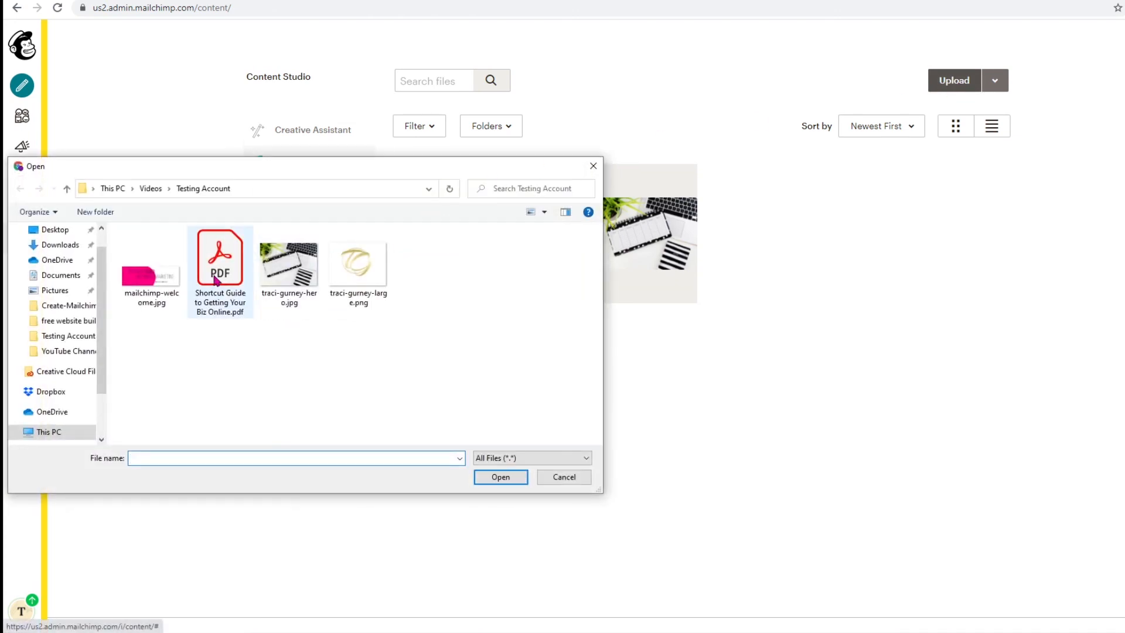
pyautogui.click(216, 280)
pyautogui.click(496, 478)
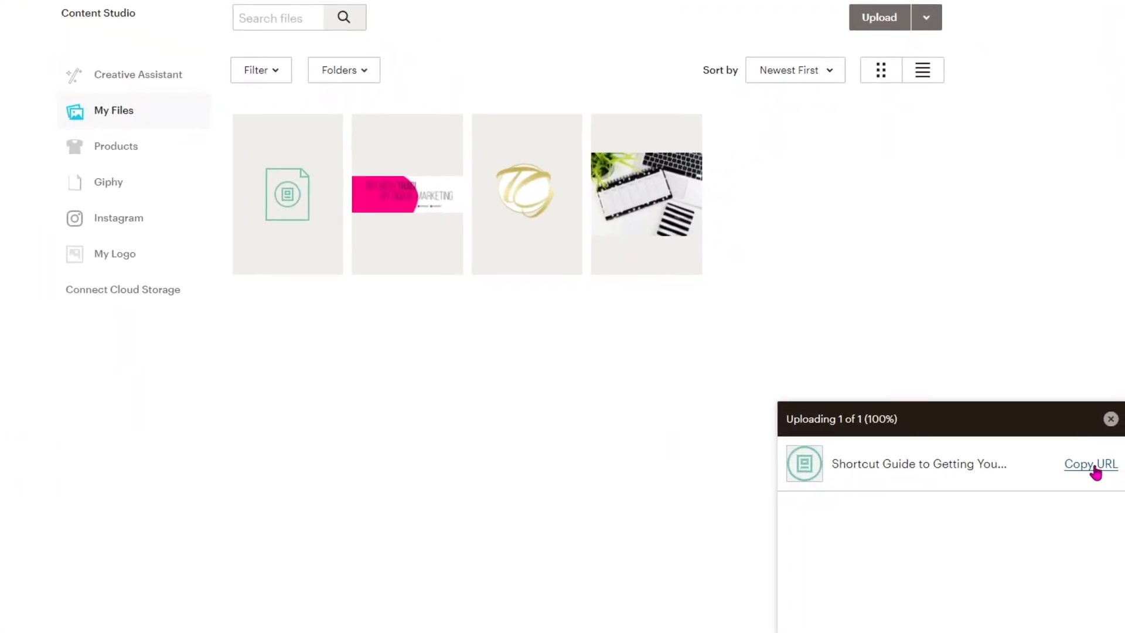
pyautogui.click(1094, 468)
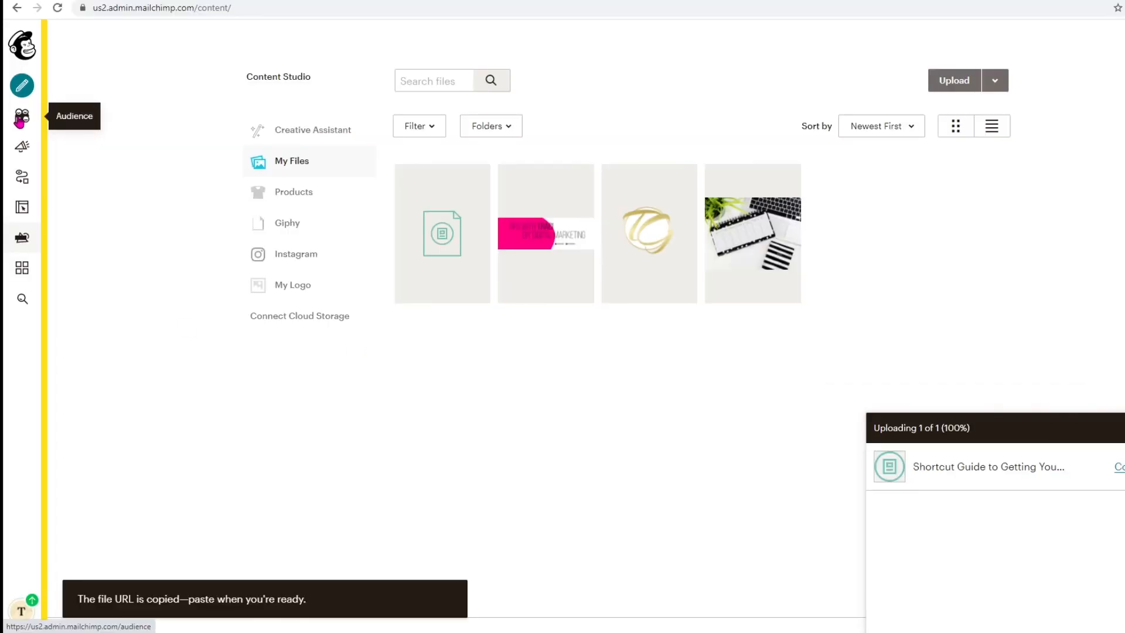
# Open the form builder from the audience's signup forms.
pyautogui.click(21, 117)
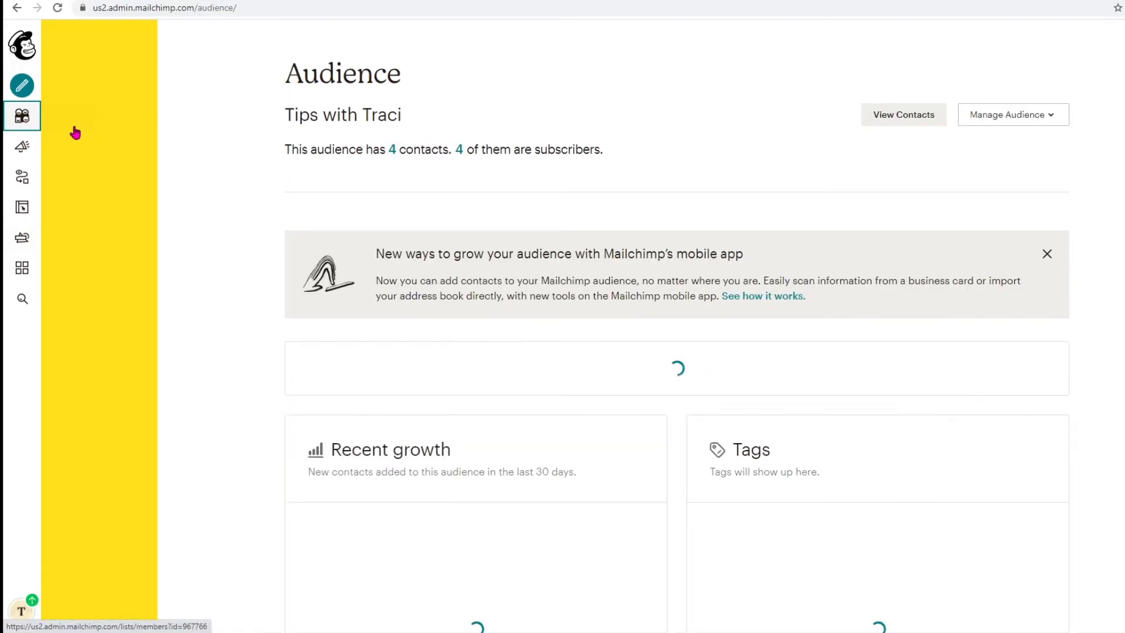
pyautogui.click(122, 163)
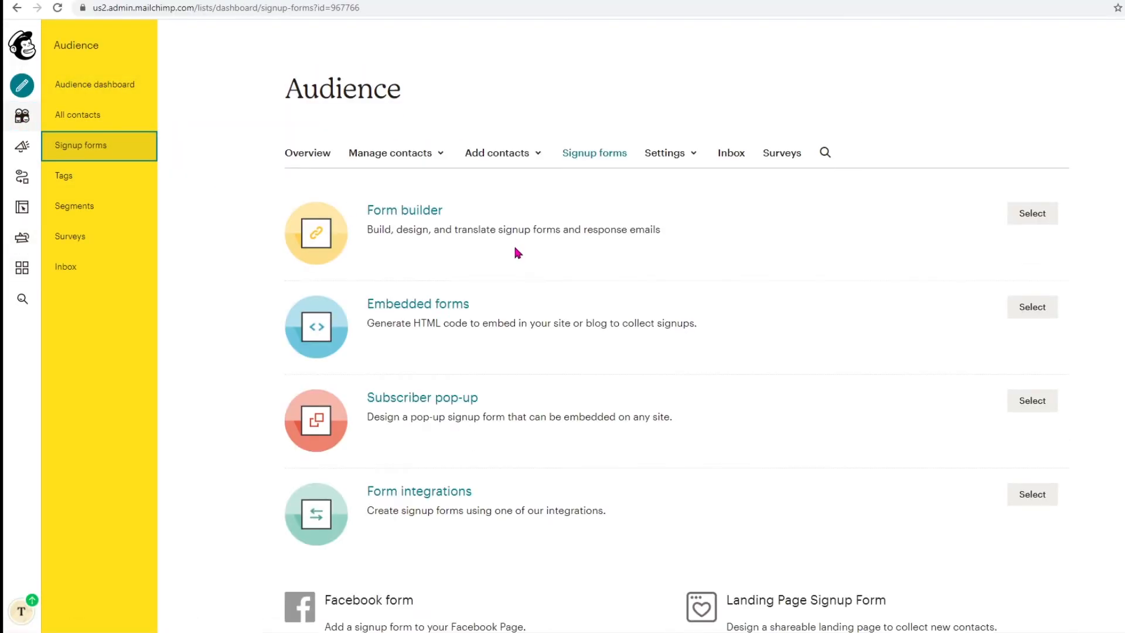
pyautogui.click(1034, 306)
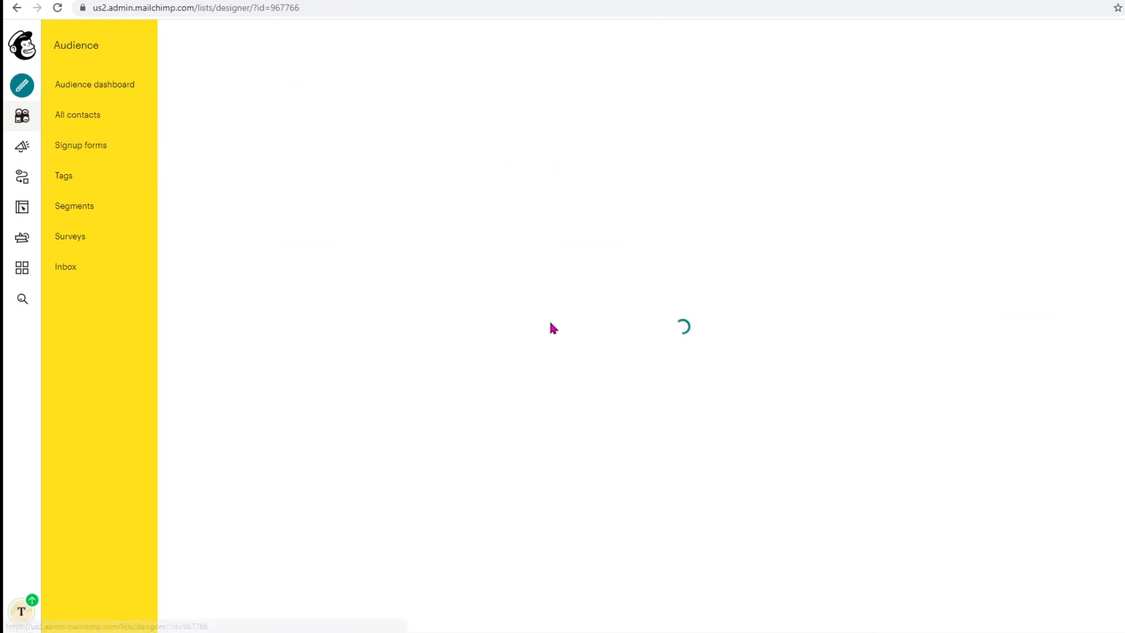